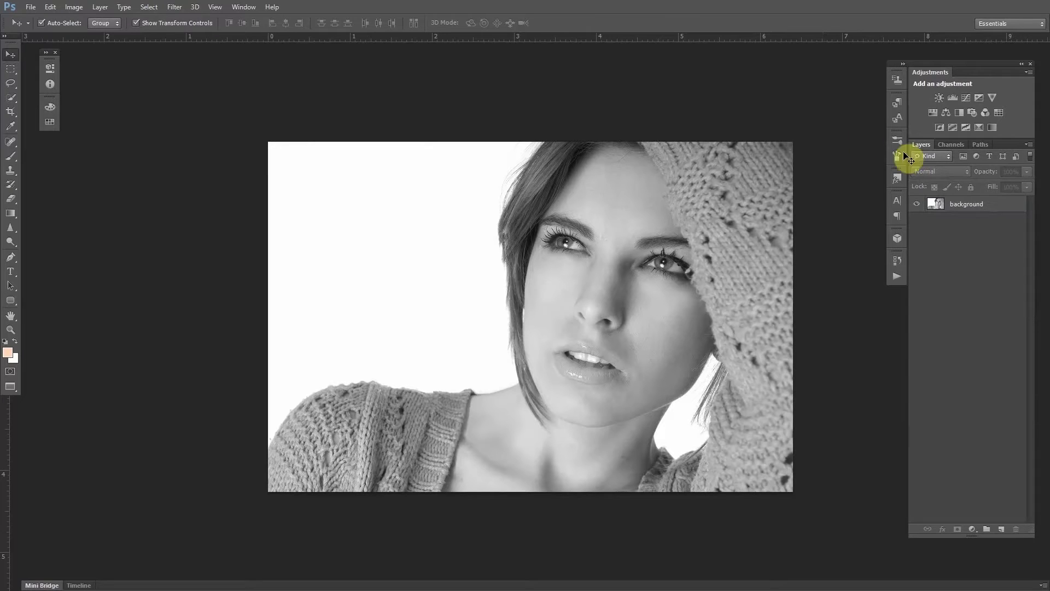
Duplicate the background layer.
{"action": "left_click_drag", "start_coordinate": [1019, 206], "coordinate": [1002, 530]}
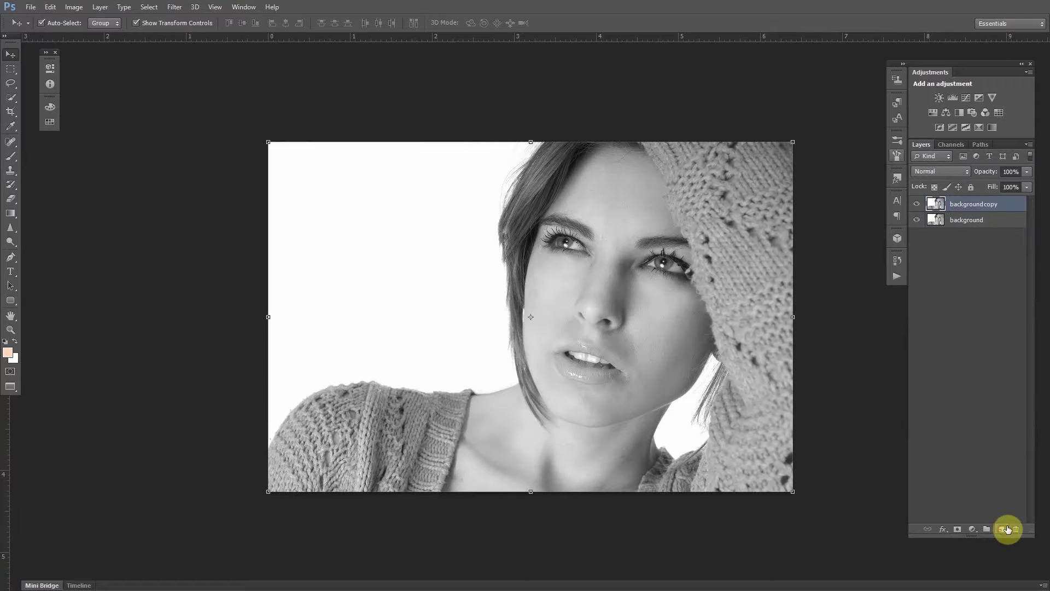
{"action": "right_click", "coordinate": [979, 222]}
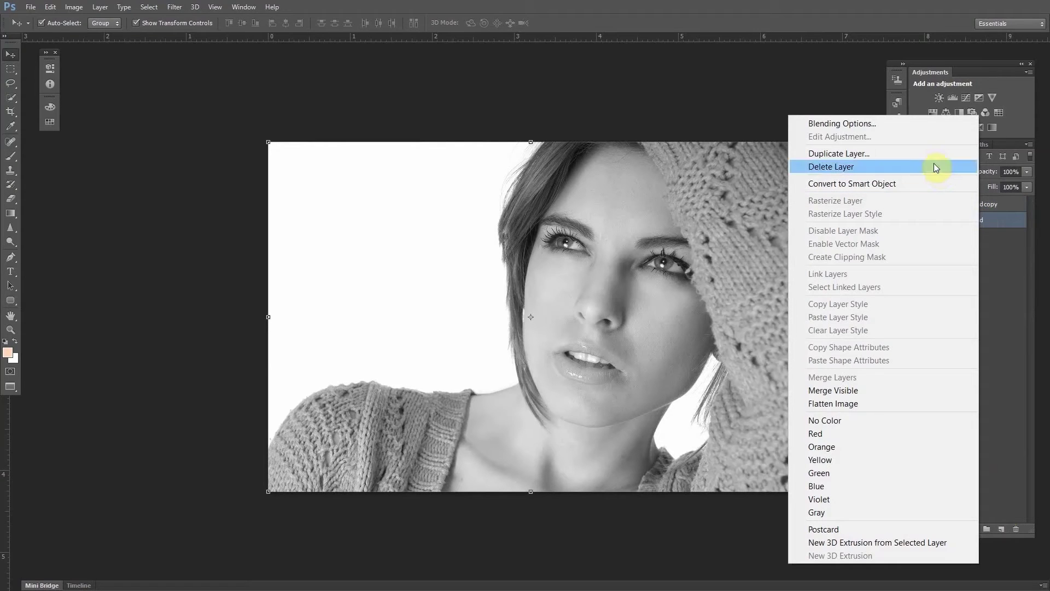
{"action": "left_click", "coordinate": [1003, 262]}
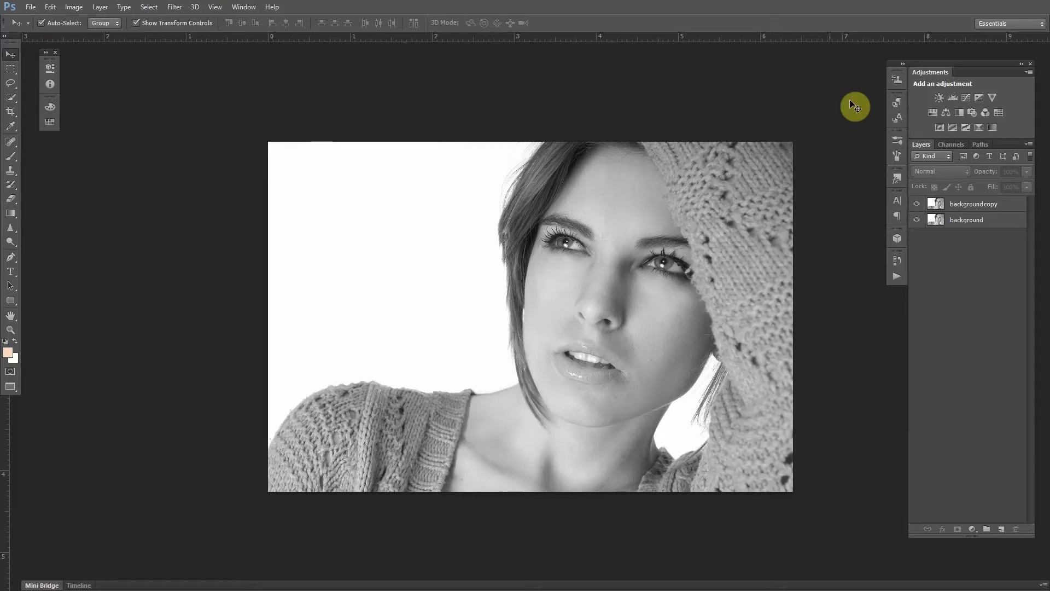
Add a Levels adjustment layer above the copy and set its black input level to 18.
{"action": "left_click", "coordinate": [951, 98]}
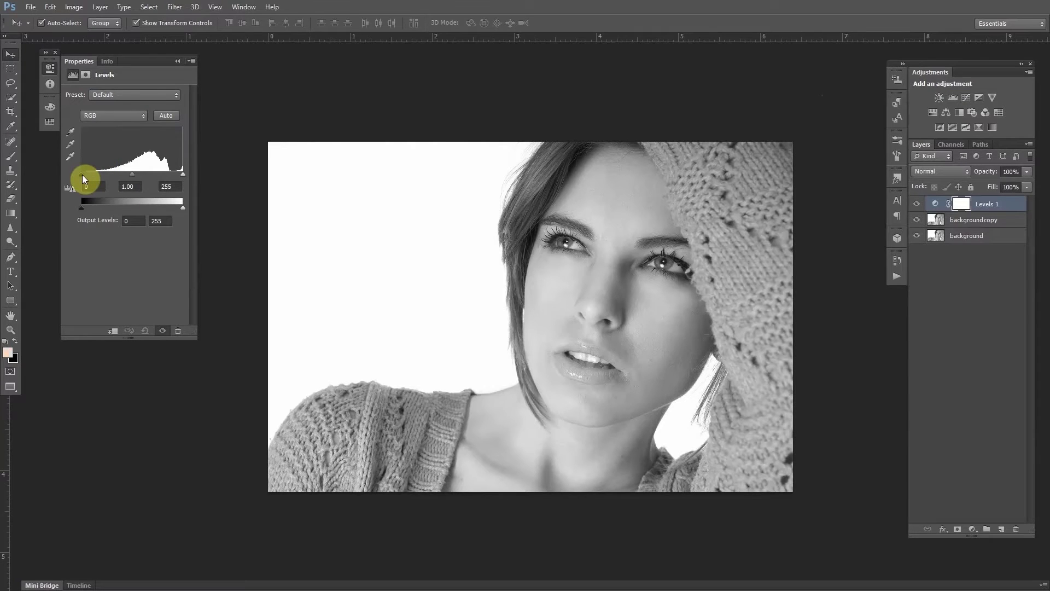
{"action": "left_click_drag", "start_coordinate": [82, 175], "coordinate": [103, 172]}
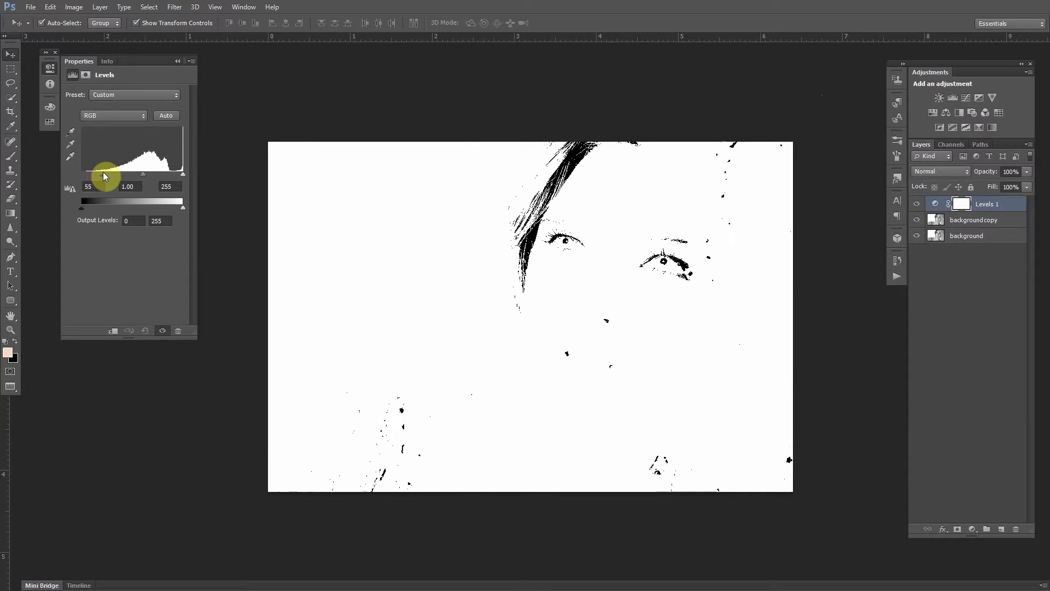
{"action": "mouse_move", "coordinate": [184, 173]}
{"action": "left_mouse_down"}
{"action": "mouse_move", "coordinate": [169, 172]}
{"action": "mouse_move", "coordinate": [184, 172]}
{"action": "left_mouse_up"}
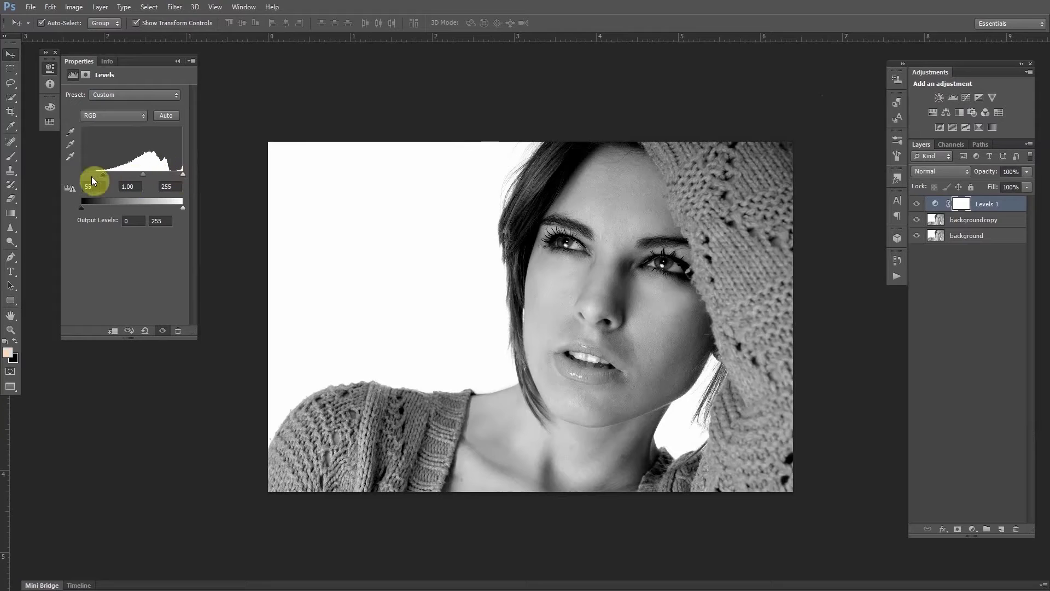
{"action": "left_click_drag", "start_coordinate": [103, 175], "coordinate": [90, 175]}
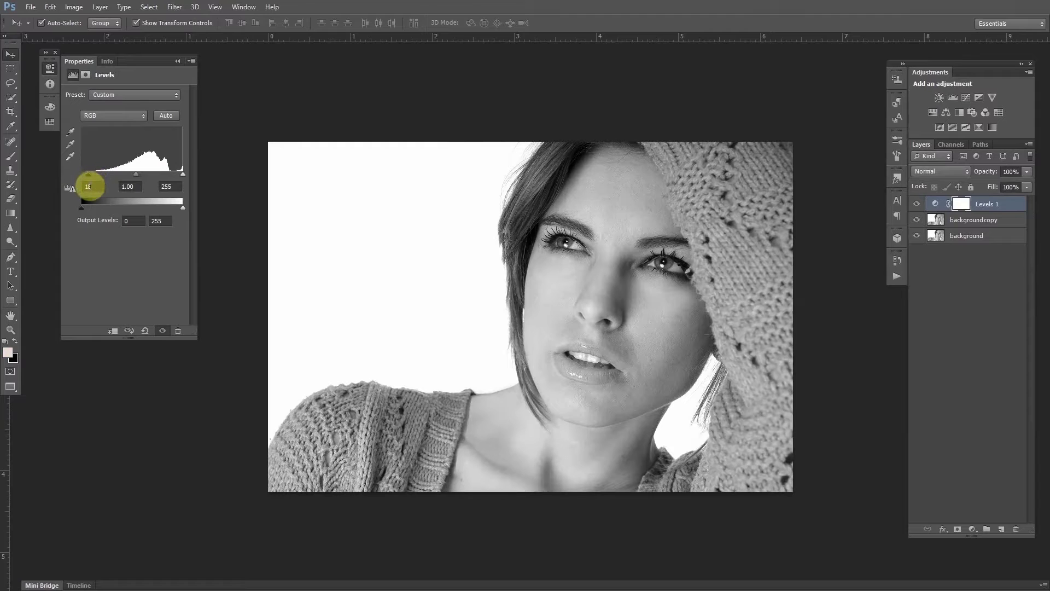
{"action": "double_click", "coordinate": [89, 185]}
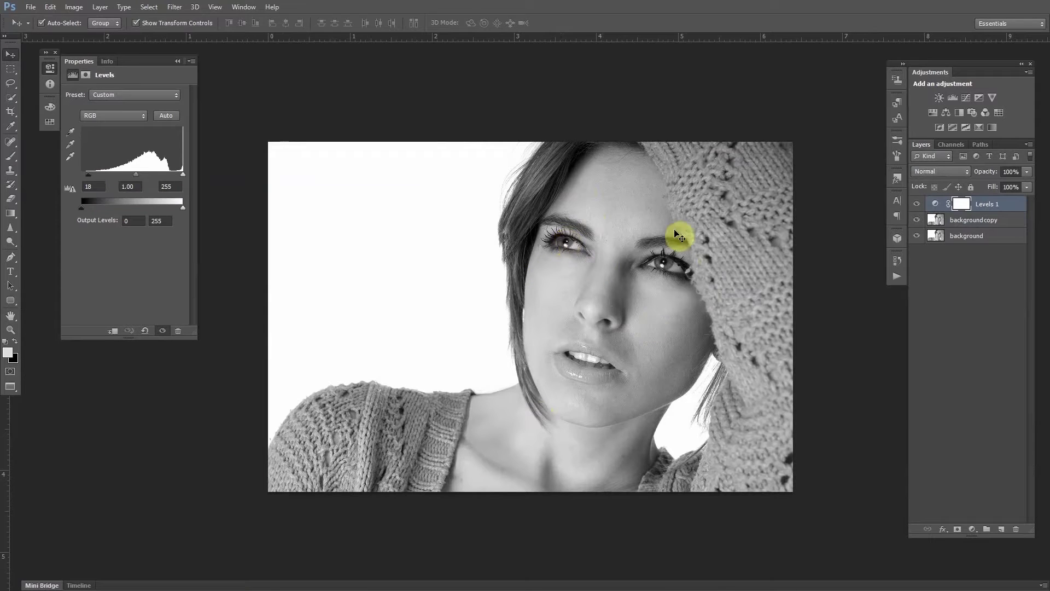
Select the woman and her sweater on the background copy layer with the Quick Selection tool.
{"action": "left_click", "coordinate": [1005, 224]}
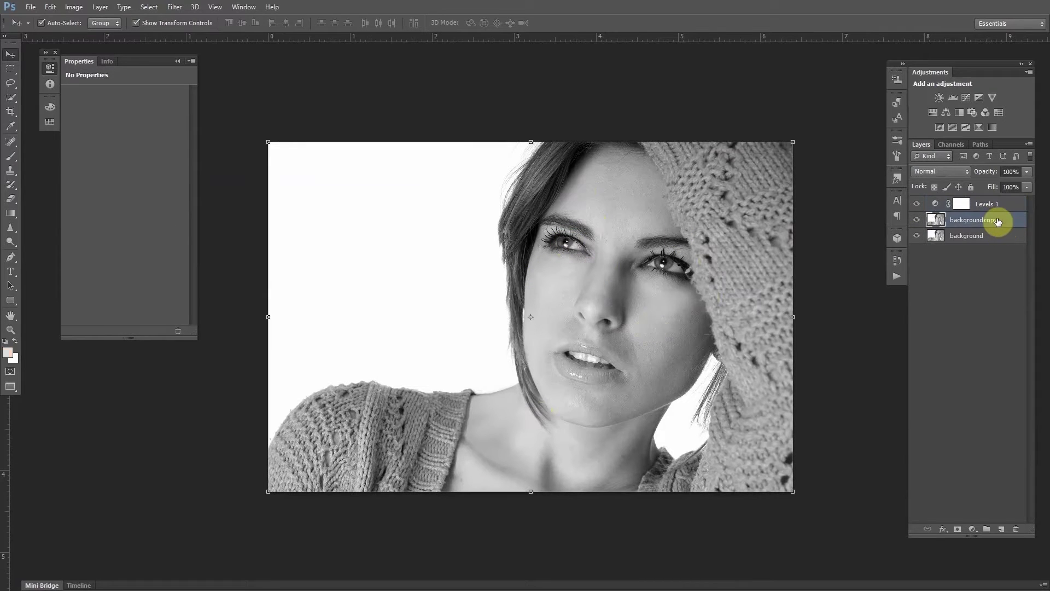
{"action": "left_click", "coordinate": [607, 95]}
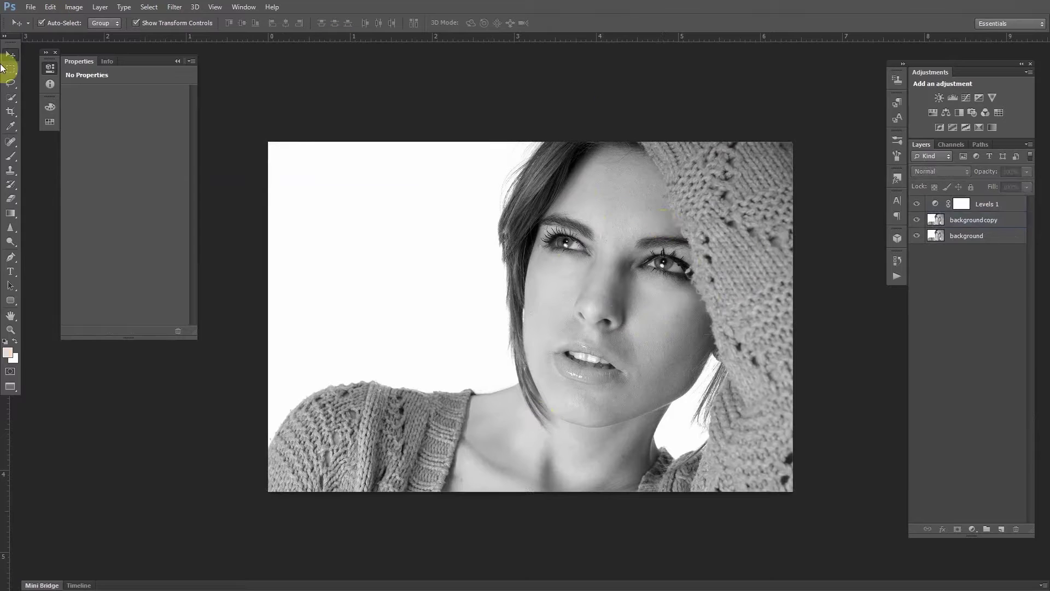
{"action": "left_click", "coordinate": [12, 100]}
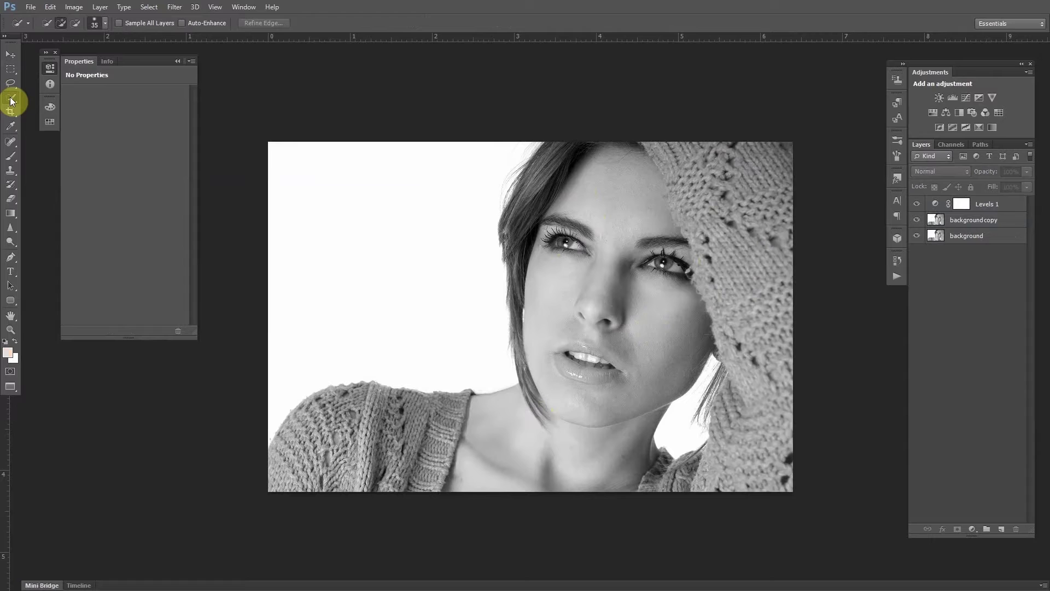
{"action": "left_click", "coordinate": [958, 219]}
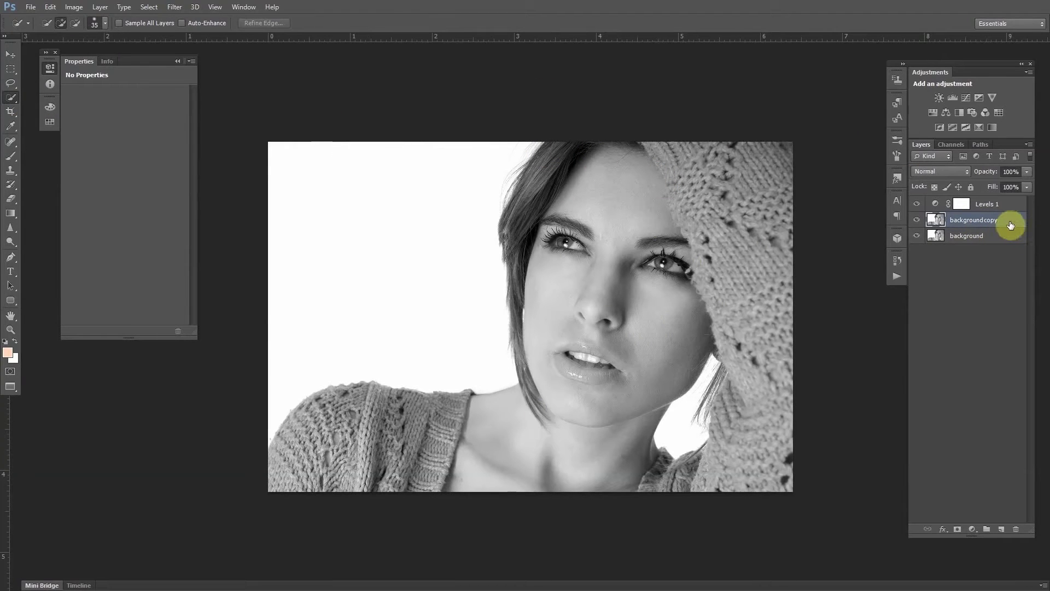
{"action": "mouse_move", "coordinate": [653, 149]}
{"action": "left_mouse_down"}
{"action": "mouse_move", "coordinate": [722, 210]}
{"action": "mouse_move", "coordinate": [768, 288]}
{"action": "mouse_move", "coordinate": [776, 352]}
{"action": "mouse_move", "coordinate": [734, 448]}
{"action": "mouse_move", "coordinate": [761, 332]}
{"action": "mouse_move", "coordinate": [697, 241]}
{"action": "mouse_move", "coordinate": [620, 204]}
{"action": "mouse_move", "coordinate": [578, 210]}
{"action": "mouse_move", "coordinate": [564, 159]}
{"action": "mouse_move", "coordinate": [534, 208]}
{"action": "mouse_move", "coordinate": [523, 287]}
{"action": "mouse_move", "coordinate": [571, 397]}
{"action": "mouse_move", "coordinate": [621, 365]}
{"action": "left_mouse_up"}
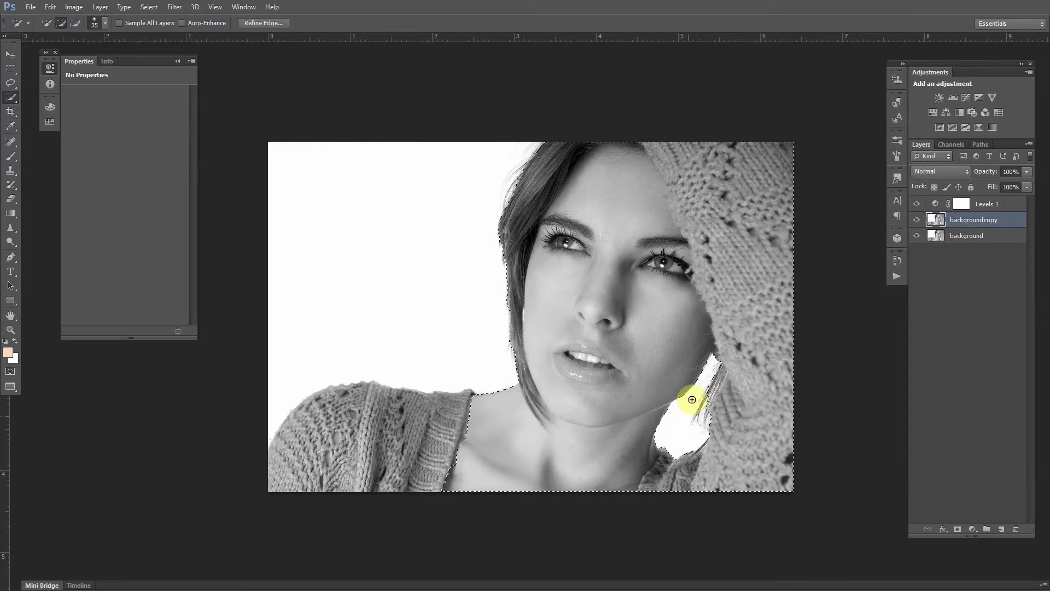
{"action": "mouse_move", "coordinate": [486, 425]}
{"action": "left_mouse_down"}
{"action": "mouse_move", "coordinate": [410, 412]}
{"action": "mouse_move", "coordinate": [328, 418]}
{"action": "mouse_move", "coordinate": [299, 458]}
{"action": "left_mouse_up"}
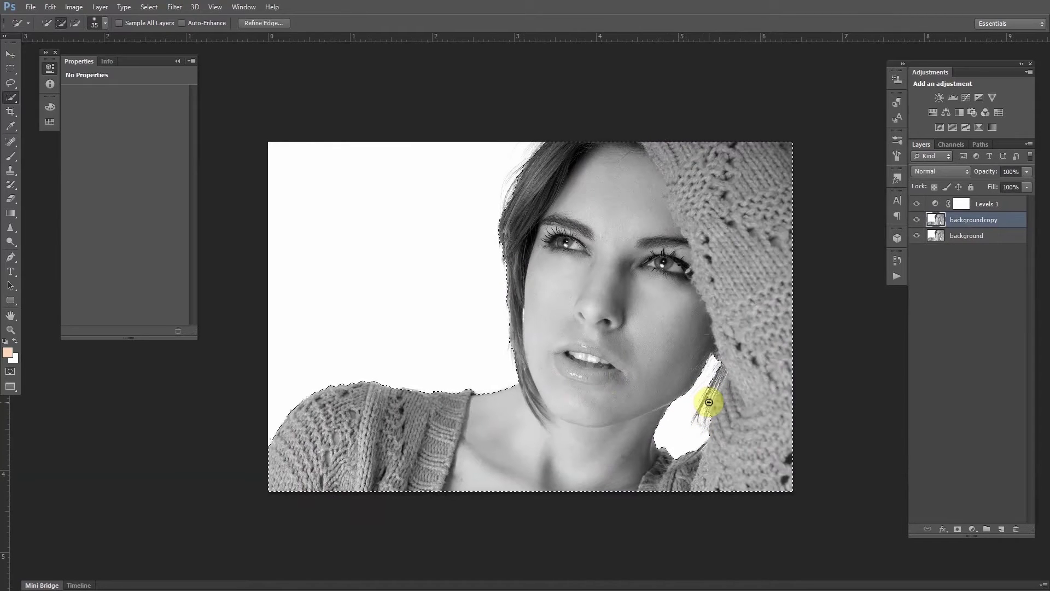
Adjust the selection around the loose hair strands in the gap between the neck and the raised sleeve.
{"action": "key", "text": "alt"}
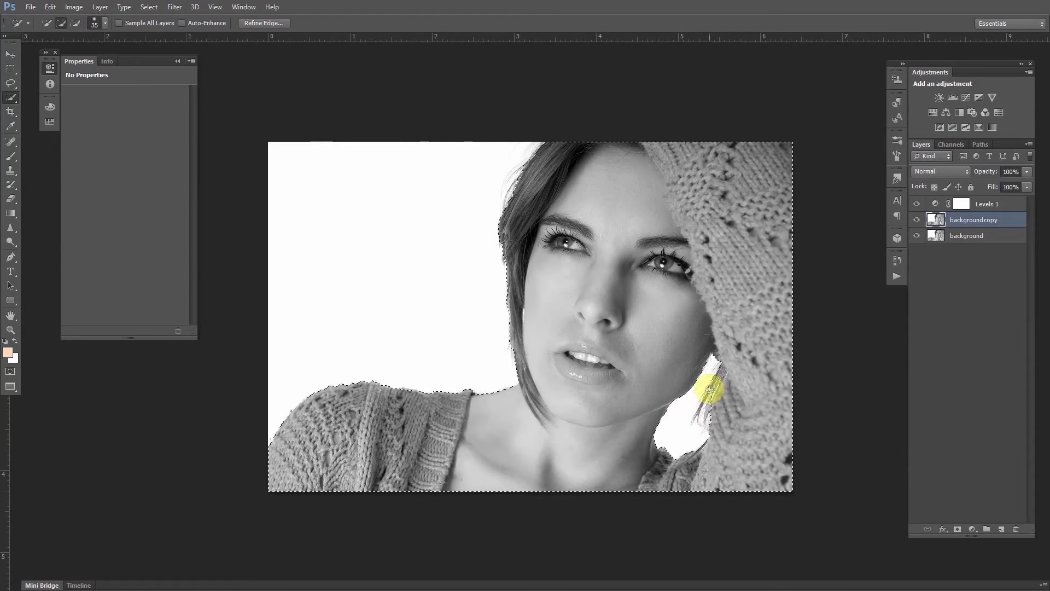
{"action": "key", "text": "alt"}
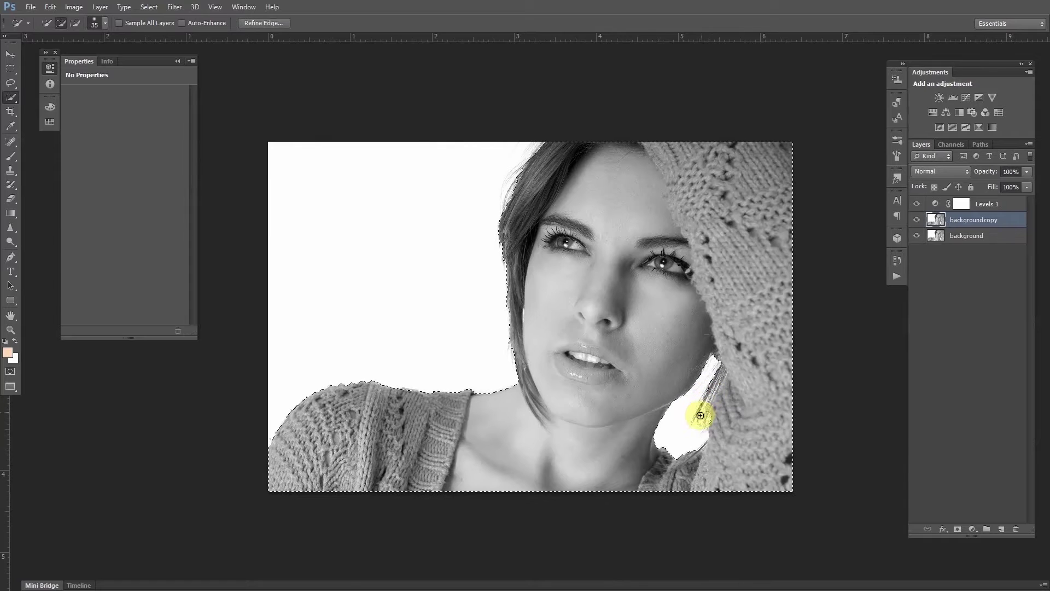
{"action": "mouse_move", "coordinate": [704, 395]}
{"action": "left_mouse_down"}
{"action": "mouse_move", "coordinate": [677, 432]}
{"action": "mouse_move", "coordinate": [708, 411]}
{"action": "left_mouse_up"}
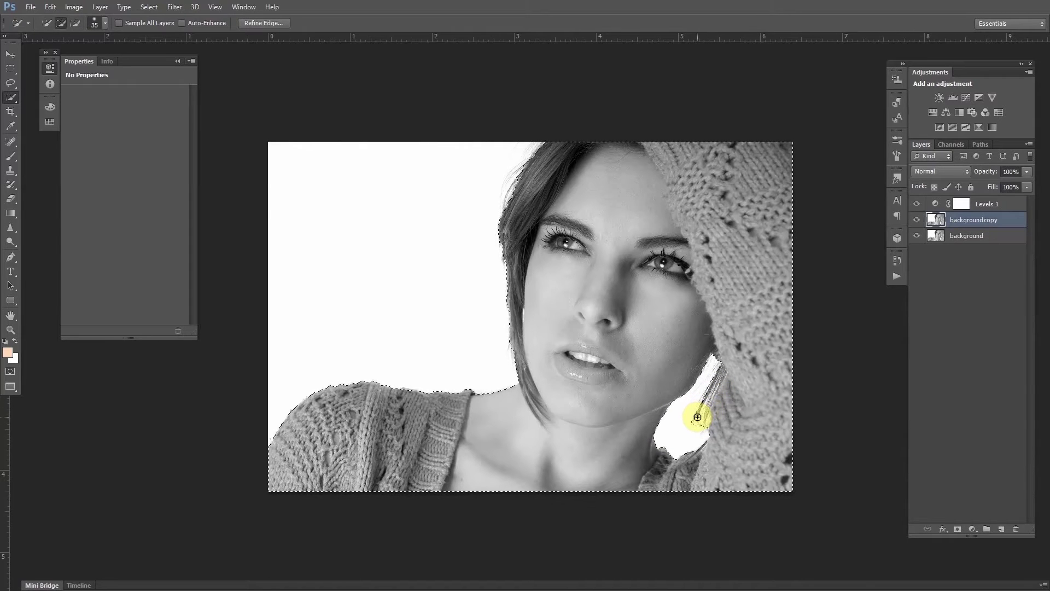
Refine the selection edge with a radius of 8.9 px and a smoothness of 44.
{"action": "left_click", "coordinate": [259, 23]}
{"action": "left_click", "coordinate": [149, 7]}
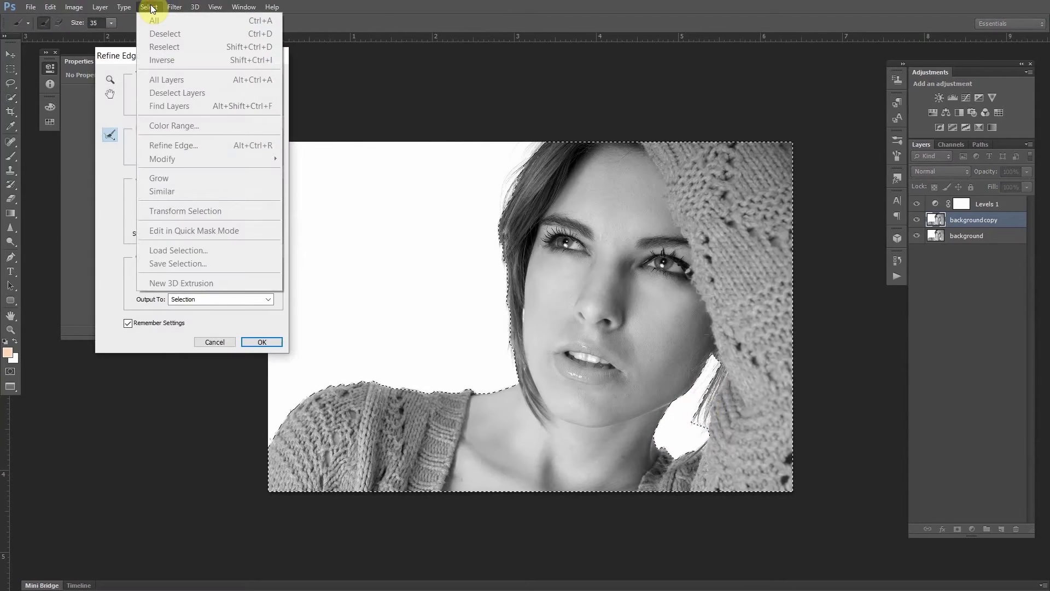
{"action": "left_click", "coordinate": [385, 91]}
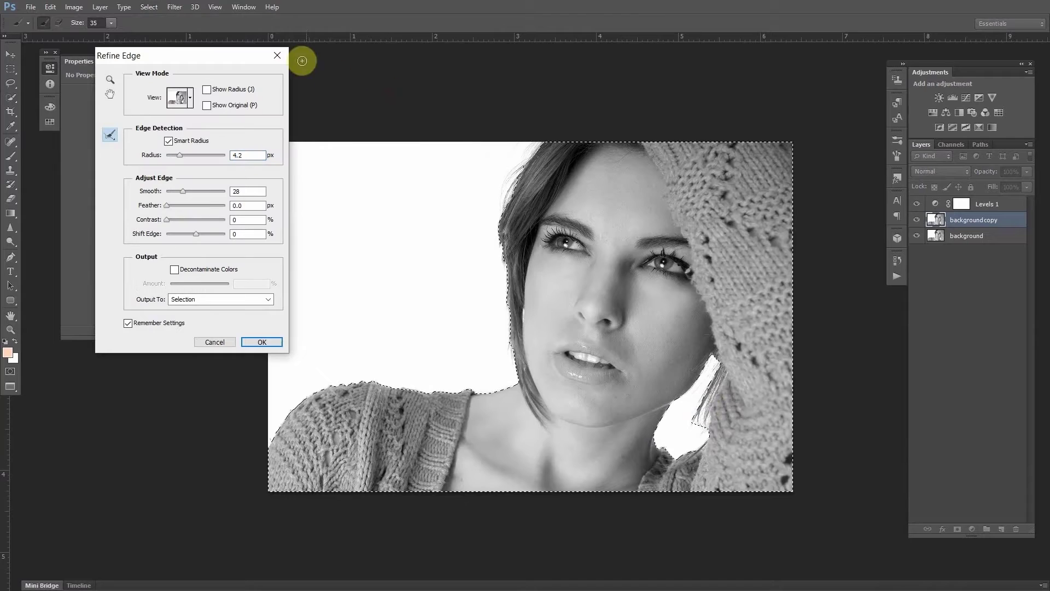
{"action": "left_click_drag", "start_coordinate": [185, 159], "coordinate": [183, 155]}
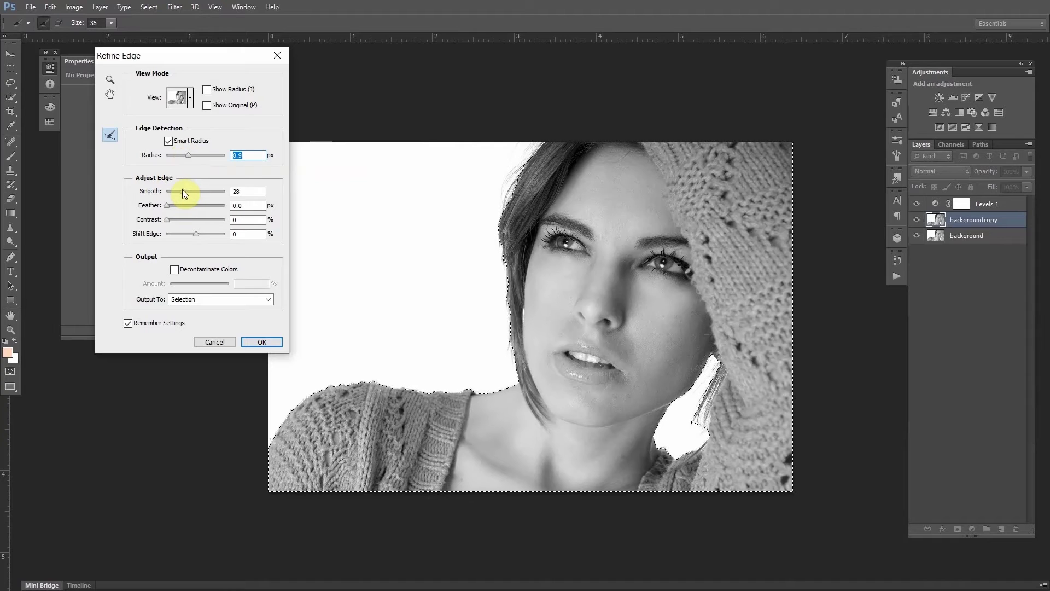
{"action": "left_click_drag", "start_coordinate": [182, 189], "coordinate": [193, 189]}
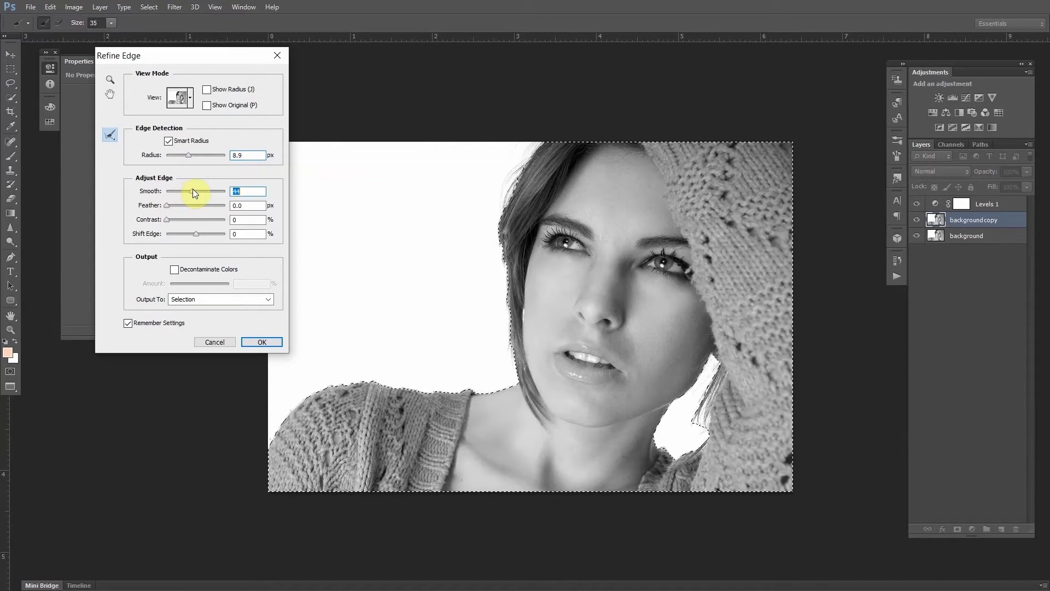
Preview the selection as an Overlay and brush edge refinement along the hair and around the gap beside the neck.
{"action": "left_click", "coordinate": [191, 101]}
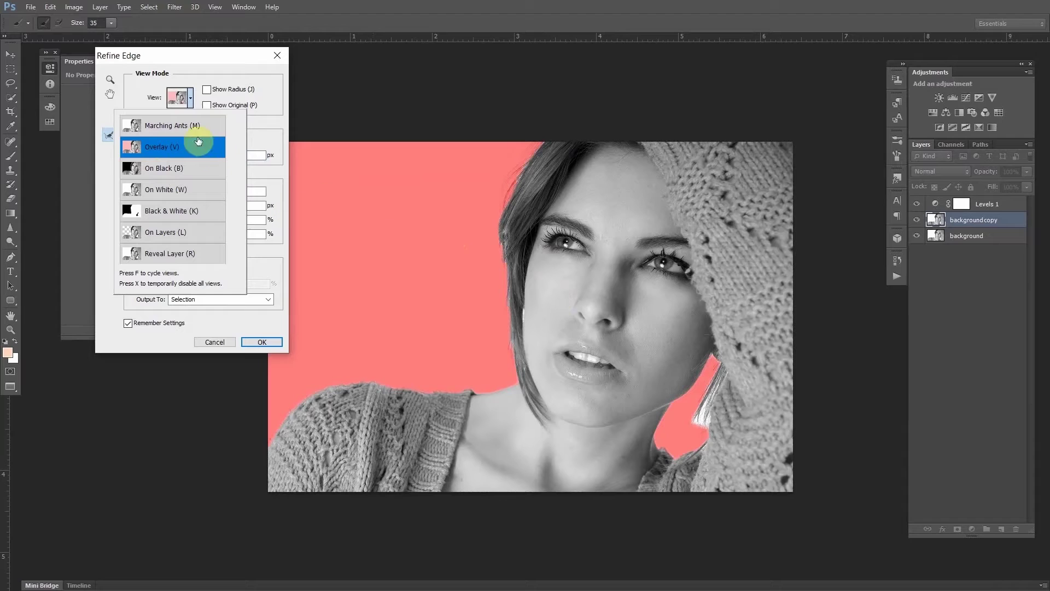
{"action": "left_click", "coordinate": [180, 98]}
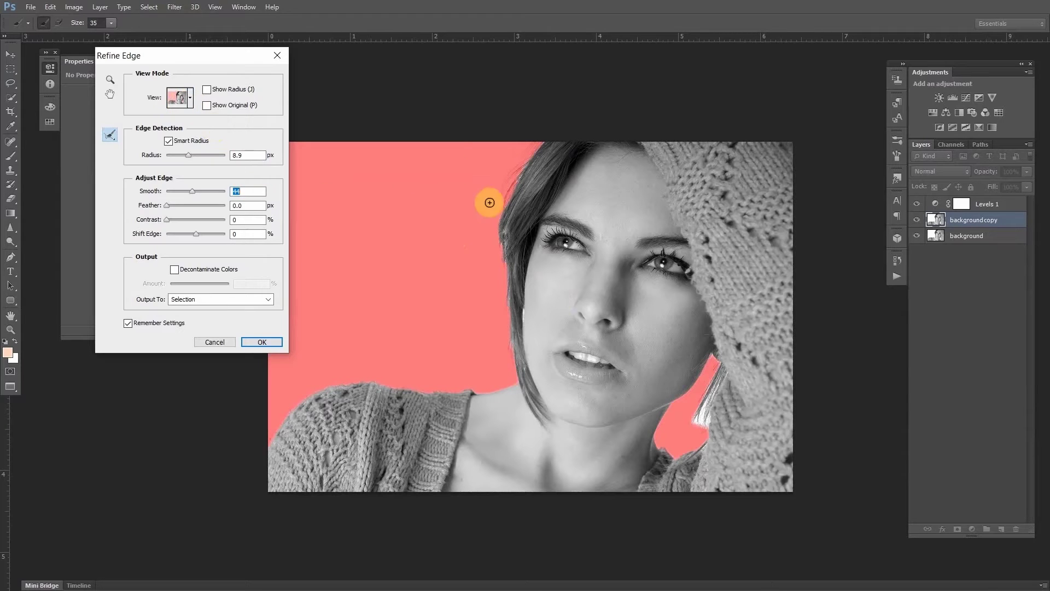
{"action": "mouse_move", "coordinate": [522, 172]}
{"action": "left_mouse_down"}
{"action": "mouse_move", "coordinate": [508, 198]}
{"action": "mouse_move", "coordinate": [531, 160]}
{"action": "mouse_move", "coordinate": [502, 185]}
{"action": "mouse_move", "coordinate": [527, 163]}
{"action": "mouse_move", "coordinate": [503, 215]}
{"action": "mouse_move", "coordinate": [526, 163]}
{"action": "mouse_move", "coordinate": [508, 180]}
{"action": "mouse_move", "coordinate": [505, 193]}
{"action": "mouse_move", "coordinate": [528, 163]}
{"action": "mouse_move", "coordinate": [499, 246]}
{"action": "mouse_move", "coordinate": [508, 224]}
{"action": "mouse_move", "coordinate": [523, 367]}
{"action": "left_mouse_up"}
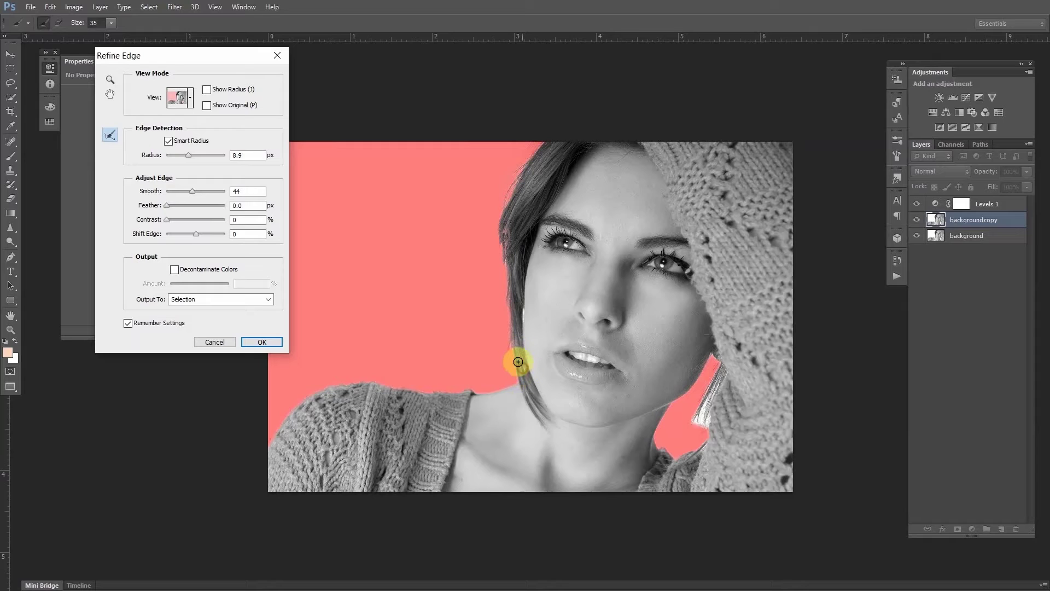
{"action": "mouse_move", "coordinate": [722, 369]}
{"action": "left_mouse_down"}
{"action": "mouse_move", "coordinate": [696, 415]}
{"action": "mouse_move", "coordinate": [714, 379]}
{"action": "left_mouse_up"}
{"action": "mouse_move", "coordinate": [690, 425]}
{"action": "left_mouse_down"}
{"action": "mouse_move", "coordinate": [722, 368]}
{"action": "mouse_move", "coordinate": [705, 427]}
{"action": "mouse_move", "coordinate": [721, 369]}
{"action": "mouse_move", "coordinate": [690, 427]}
{"action": "mouse_move", "coordinate": [656, 447]}
{"action": "mouse_move", "coordinate": [710, 356]}
{"action": "left_mouse_up"}
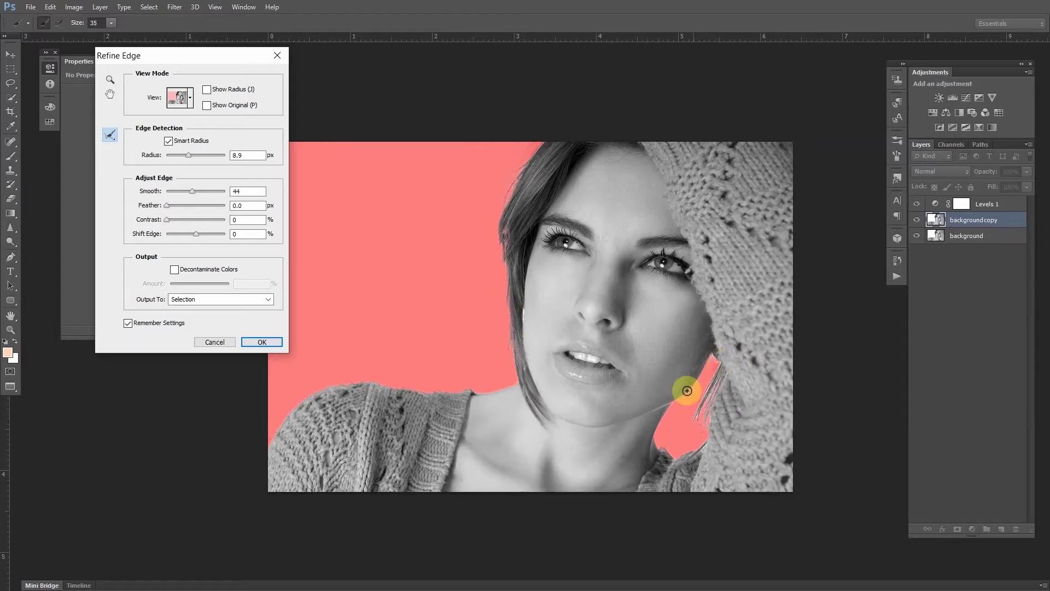
{"action": "left_click_drag", "start_coordinate": [704, 442], "coordinate": [684, 448]}
Brush edge refinement along the shoulder and outer hair edge, and apply the refined selection.
{"action": "mouse_move", "coordinate": [484, 400]}
{"action": "left_mouse_down"}
{"action": "mouse_move", "coordinate": [471, 392]}
{"action": "mouse_move", "coordinate": [501, 383]}
{"action": "mouse_move", "coordinate": [492, 406]}
{"action": "left_mouse_up"}
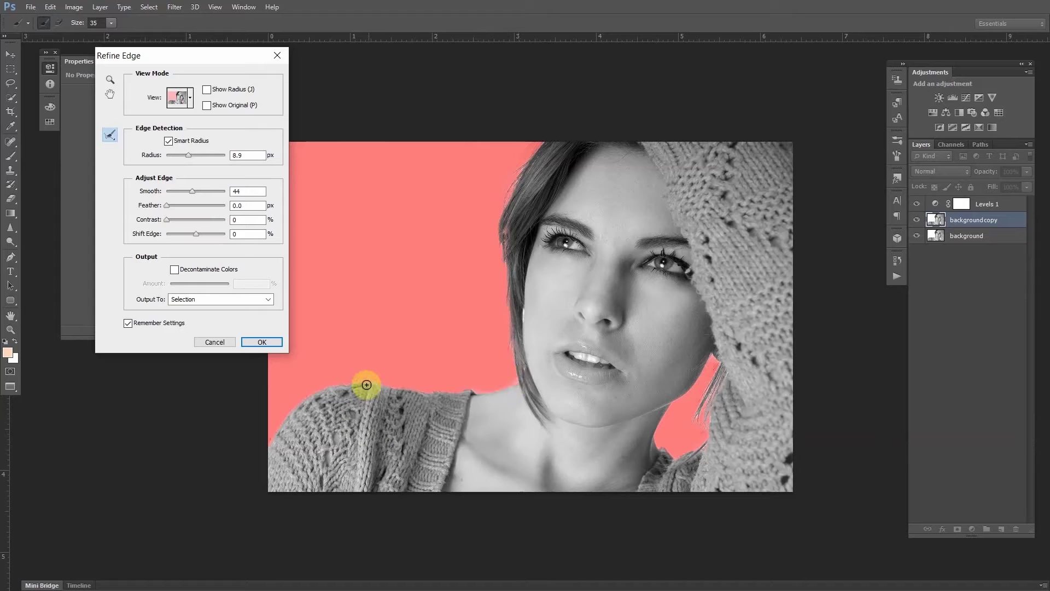
{"action": "mouse_move", "coordinate": [333, 392]}
{"action": "left_mouse_down"}
{"action": "mouse_move", "coordinate": [358, 383]}
{"action": "mouse_move", "coordinate": [292, 412]}
{"action": "mouse_move", "coordinate": [268, 449]}
{"action": "mouse_move", "coordinate": [293, 411]}
{"action": "left_mouse_up"}
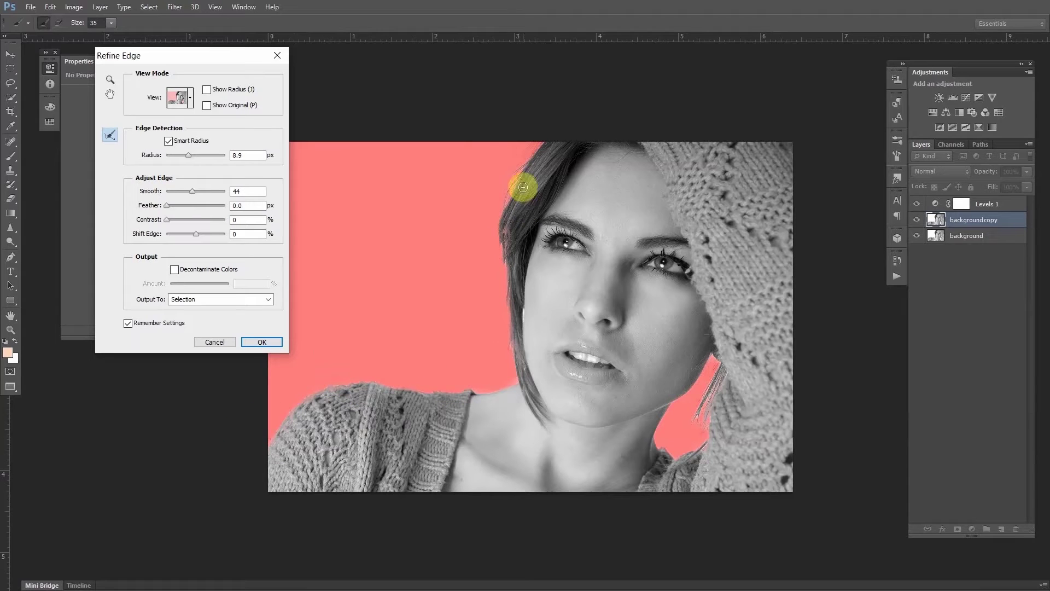
{"action": "mouse_move", "coordinate": [506, 241]}
{"action": "left_mouse_down"}
{"action": "mouse_move", "coordinate": [499, 251]}
{"action": "mouse_move", "coordinate": [509, 224]}
{"action": "left_mouse_up"}
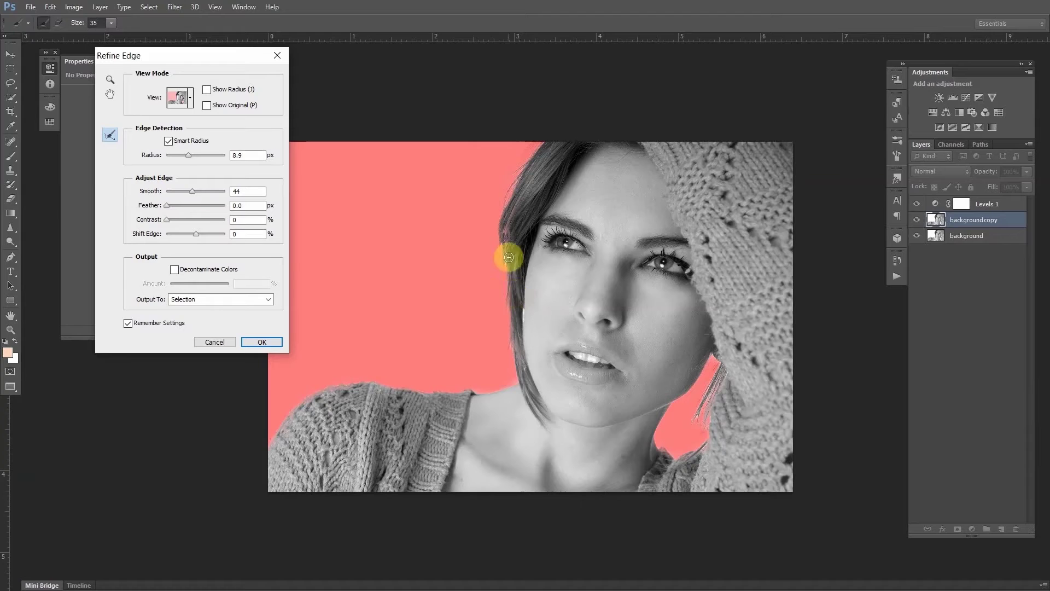
{"action": "left_click_drag", "start_coordinate": [507, 244], "coordinate": [504, 307]}
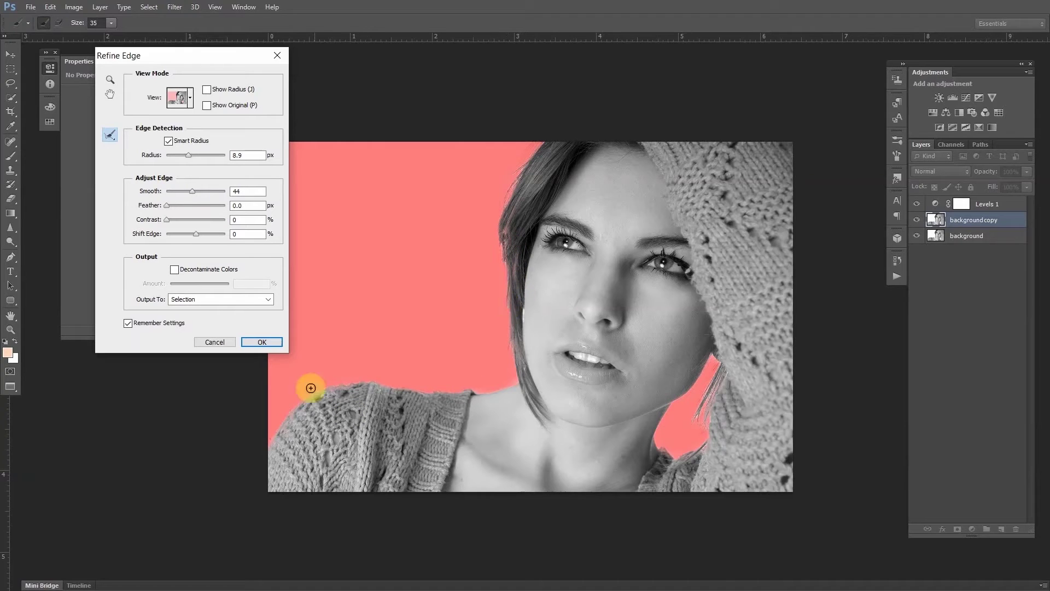
{"action": "left_click", "coordinate": [251, 343]}
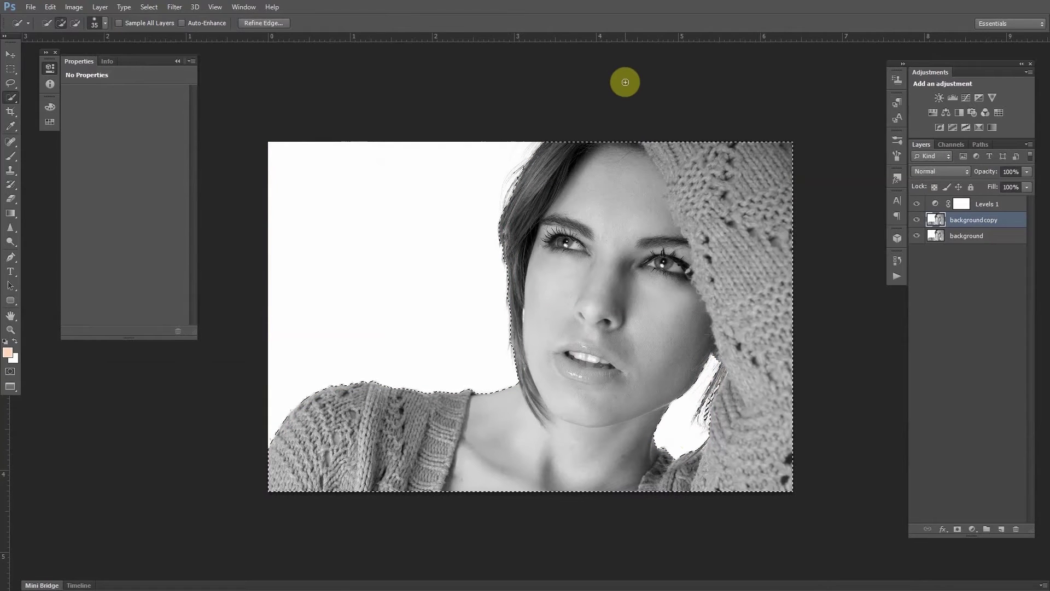
Invert the selection to the backdrop and add a Solid Color fill layer in muted purple, #978ebf.
{"action": "key", "text": "ctrl+shift+i"}
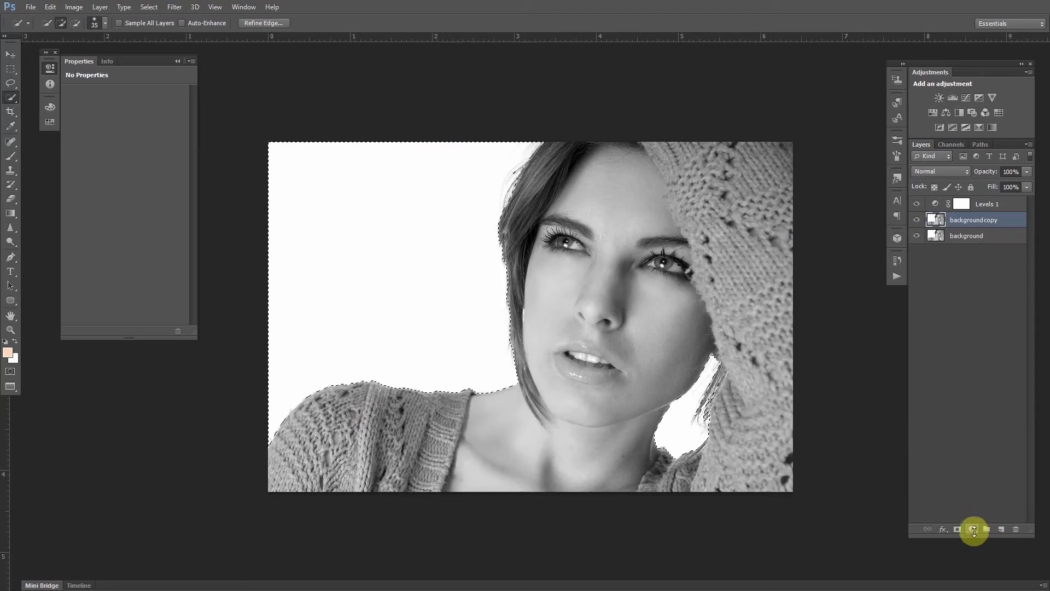
{"action": "left_click", "coordinate": [973, 529]}
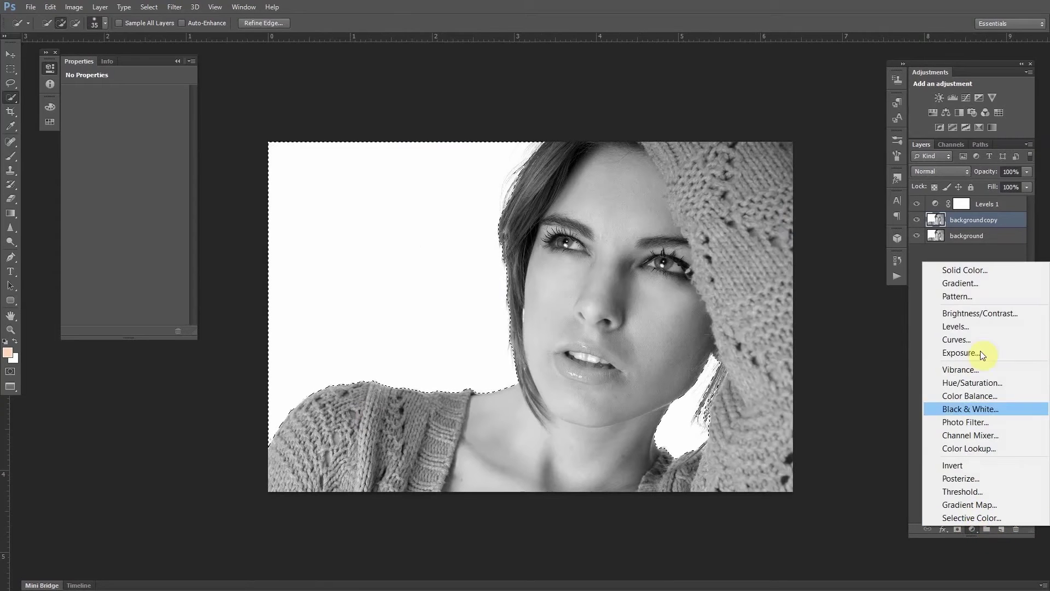
{"action": "left_click", "coordinate": [980, 271]}
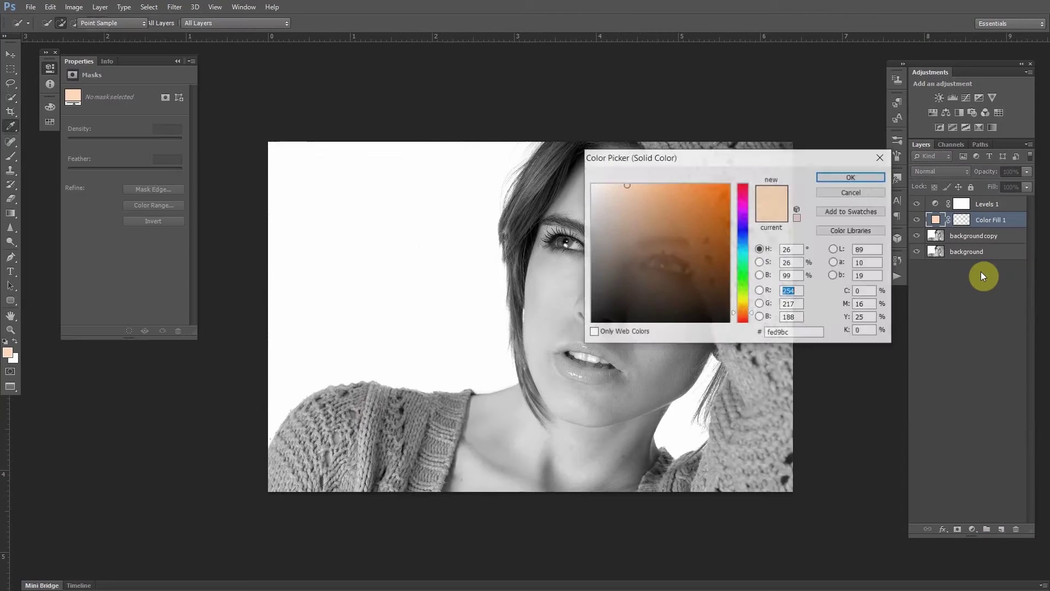
{"action": "left_click_drag", "start_coordinate": [757, 155], "coordinate": [234, 97]}
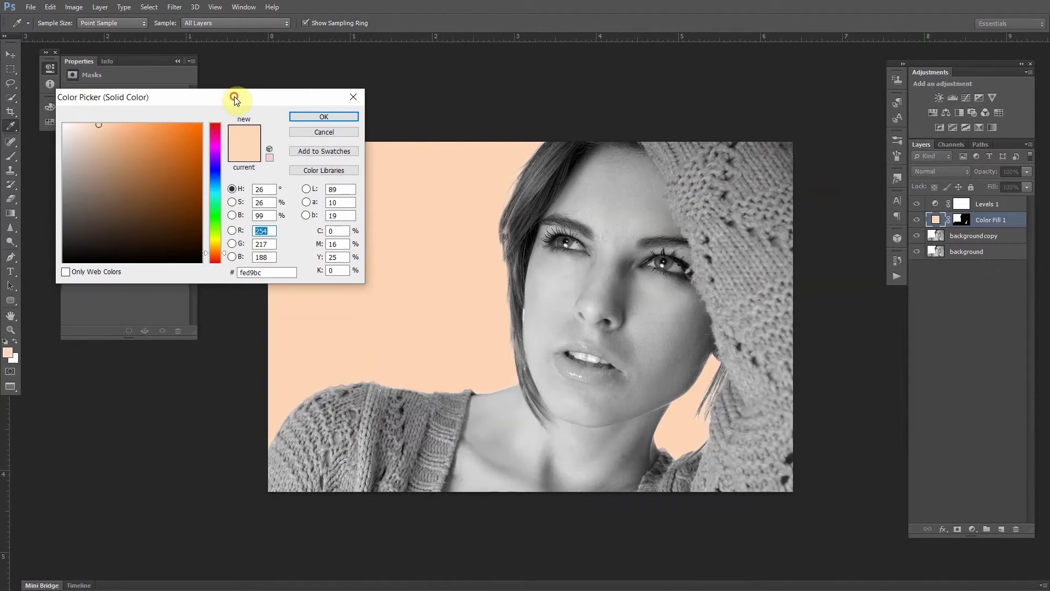
{"action": "left_click", "coordinate": [211, 166]}
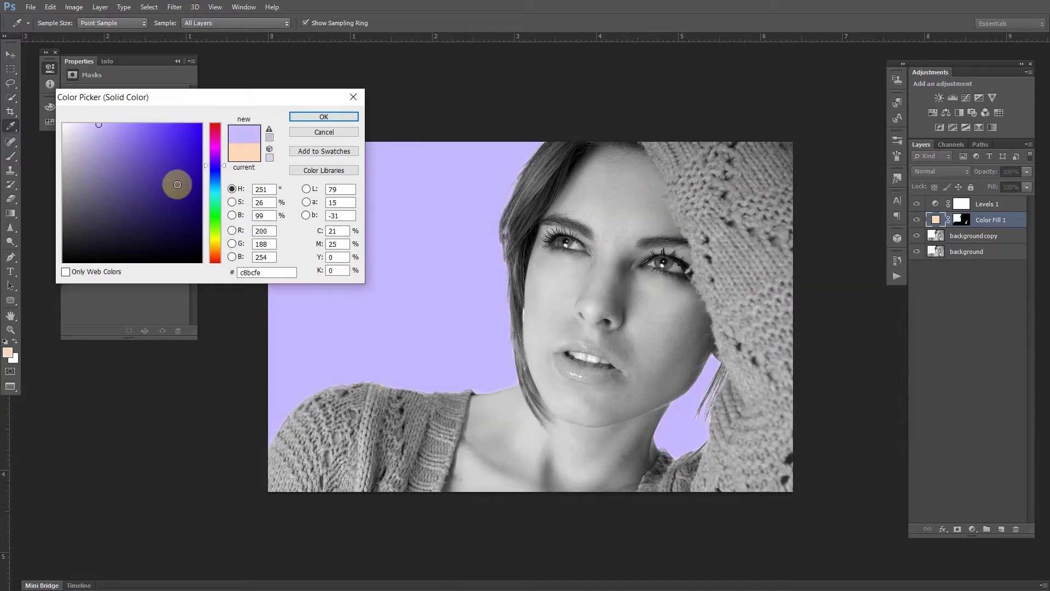
{"action": "left_click", "coordinate": [98, 157]}
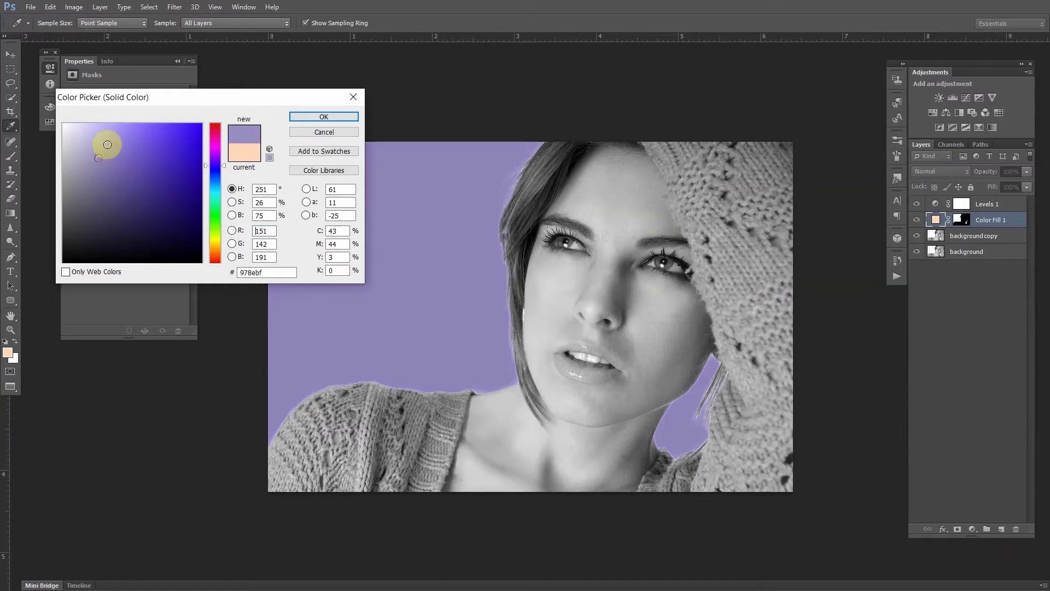
{"action": "left_click", "coordinate": [324, 116]}
Set the purple backdrop fill layer to the Multiply blend mode and 60% opacity.
{"action": "left_click", "coordinate": [933, 174]}
{"action": "left_click", "coordinate": [933, 174]}
{"action": "left_click", "coordinate": [934, 172]}
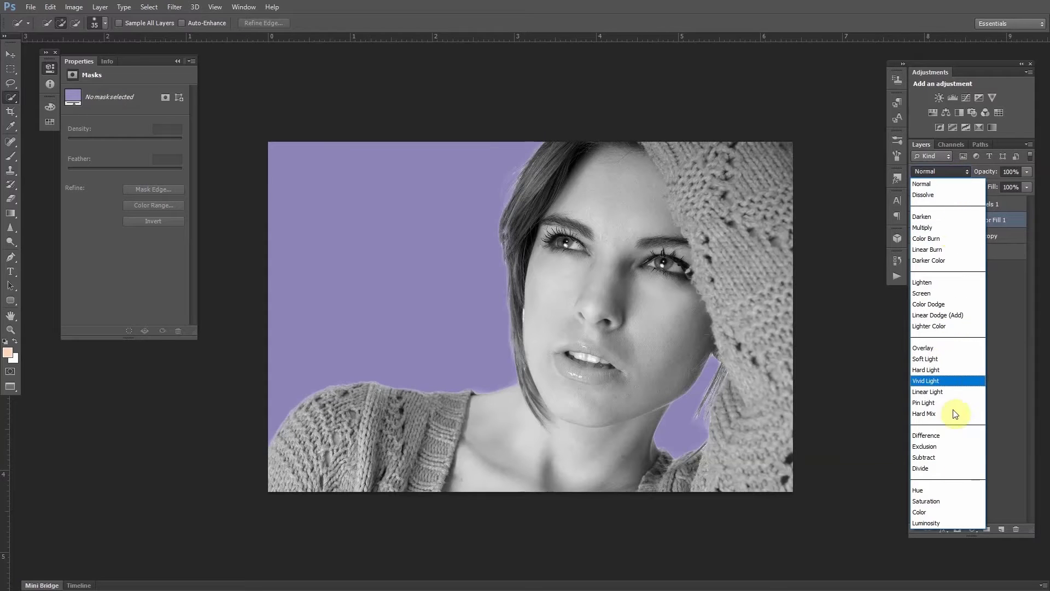
{"action": "left_click", "coordinate": [936, 513]}
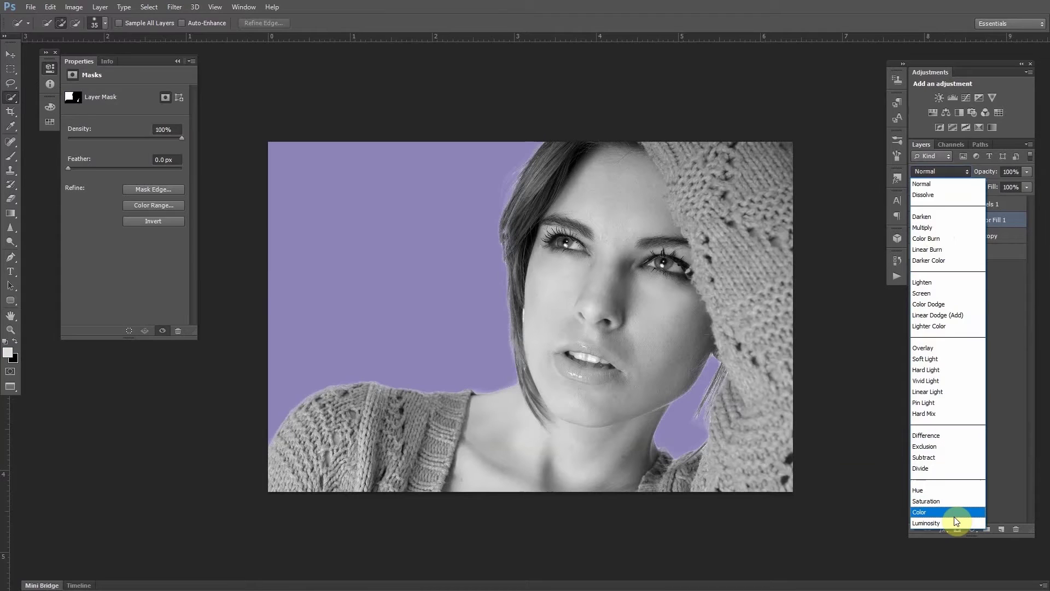
{"action": "left_click", "coordinate": [933, 228]}
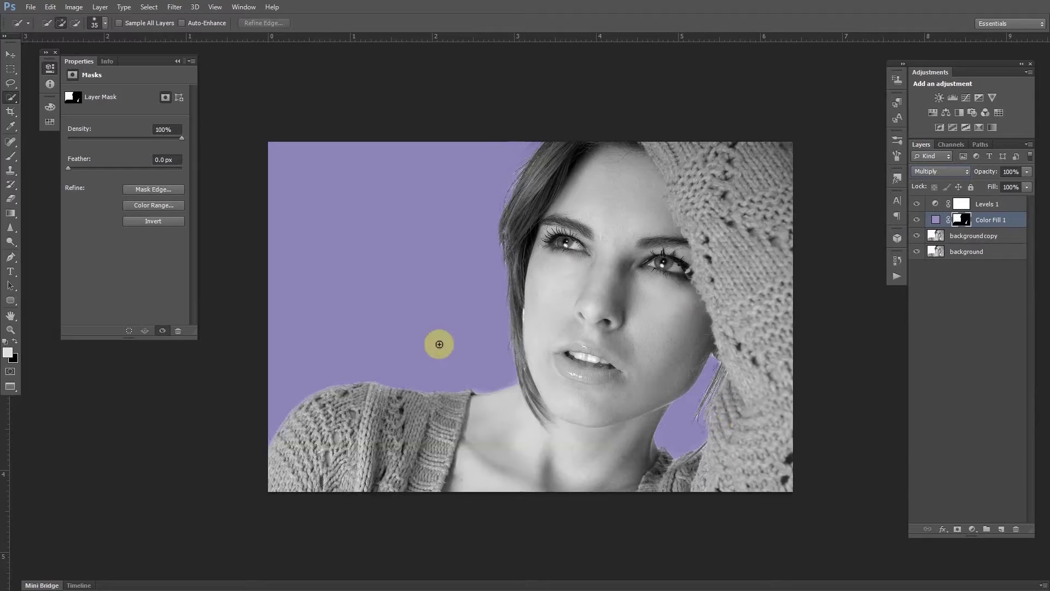
{"action": "left_click", "coordinate": [1028, 175]}
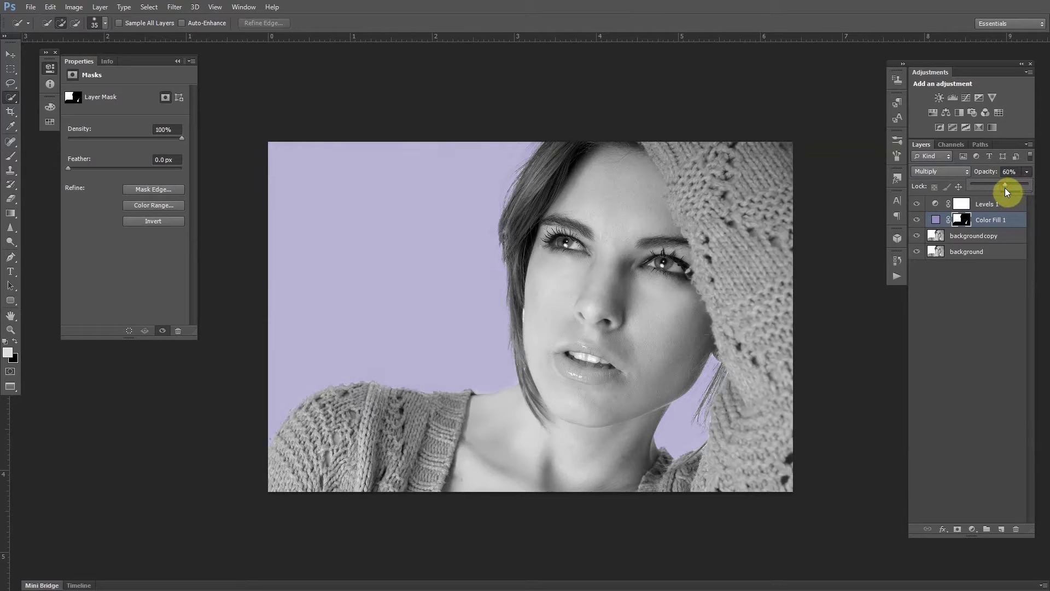
{"action": "left_click", "coordinate": [1008, 224]}
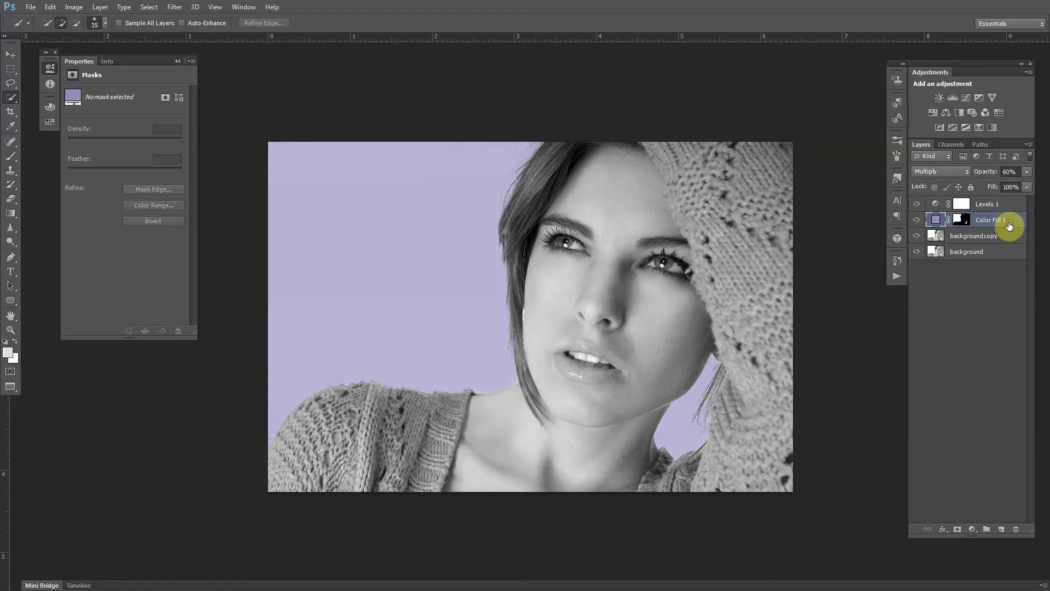
Make the Levels 1 layer active and quick-select the knitted sweater over the raised sleeve, collar and shoulder.
{"action": "left_click", "coordinate": [1014, 202]}
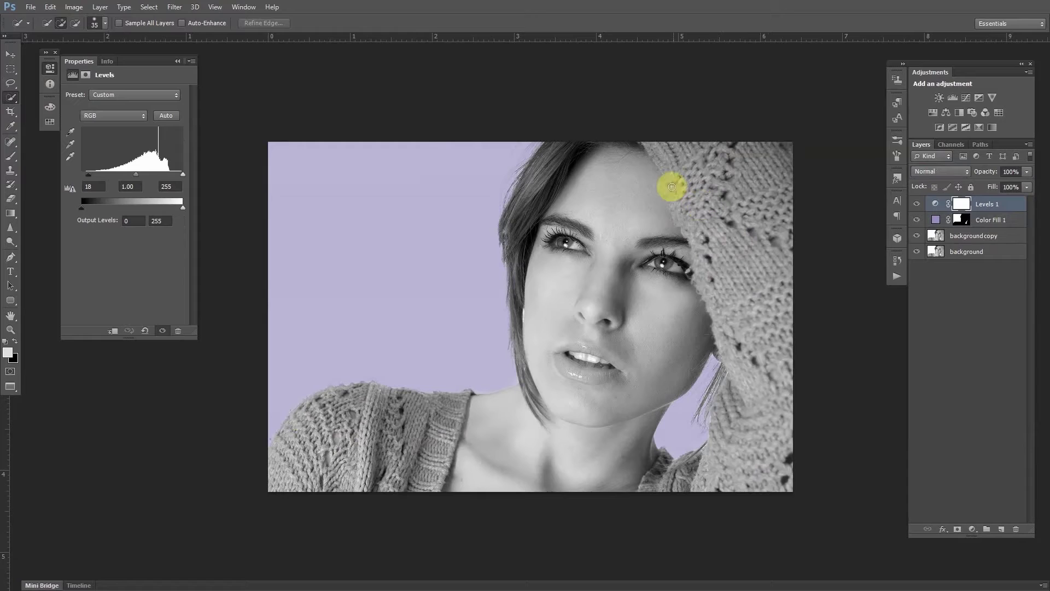
{"action": "mouse_move", "coordinate": [657, 147]}
{"action": "left_mouse_down"}
{"action": "mouse_move", "coordinate": [731, 273]}
{"action": "mouse_move", "coordinate": [654, 158]}
{"action": "mouse_move", "coordinate": [681, 219]}
{"action": "mouse_move", "coordinate": [643, 141]}
{"action": "mouse_move", "coordinate": [755, 142]}
{"action": "mouse_move", "coordinate": [772, 153]}
{"action": "mouse_move", "coordinate": [764, 172]}
{"action": "left_mouse_up"}
{"action": "mouse_move", "coordinate": [758, 339]}
{"action": "left_mouse_down"}
{"action": "mouse_move", "coordinate": [747, 457]}
{"action": "mouse_move", "coordinate": [687, 476]}
{"action": "mouse_move", "coordinate": [621, 476]}
{"action": "mouse_move", "coordinate": [635, 463]}
{"action": "mouse_move", "coordinate": [659, 465]}
{"action": "mouse_move", "coordinate": [657, 474]}
{"action": "left_mouse_up"}
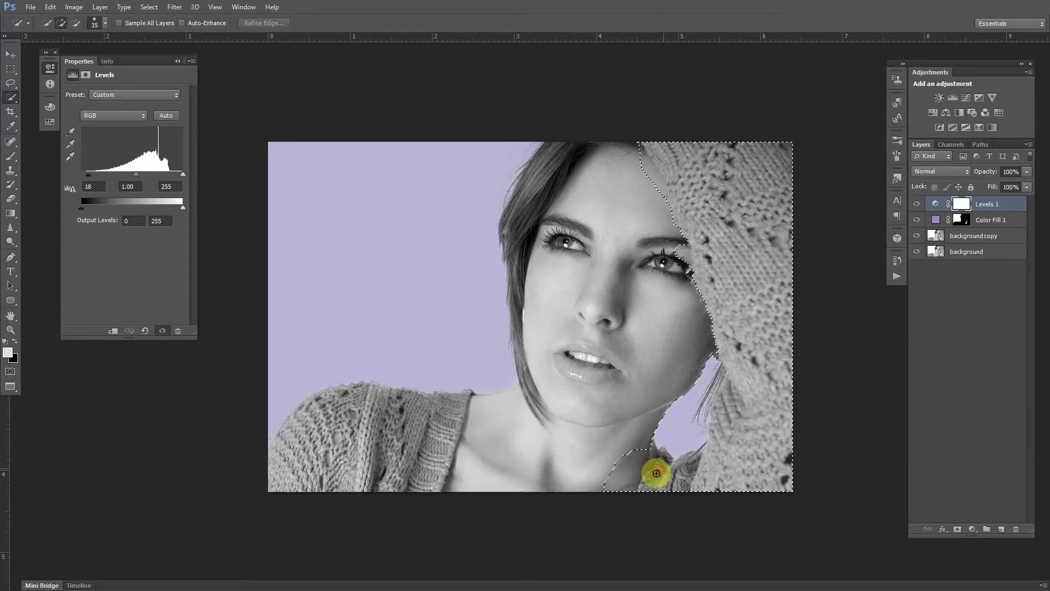
{"action": "mouse_move", "coordinate": [447, 399]}
{"action": "left_mouse_down"}
{"action": "mouse_move", "coordinate": [409, 482]}
{"action": "mouse_move", "coordinate": [364, 457]}
{"action": "mouse_move", "coordinate": [310, 456]}
{"action": "mouse_move", "coordinate": [281, 481]}
{"action": "mouse_move", "coordinate": [275, 474]}
{"action": "mouse_move", "coordinate": [309, 421]}
{"action": "mouse_move", "coordinate": [365, 395]}
{"action": "mouse_move", "coordinate": [304, 410]}
{"action": "mouse_move", "coordinate": [287, 433]}
{"action": "mouse_move", "coordinate": [332, 399]}
{"action": "mouse_move", "coordinate": [364, 399]}
{"action": "mouse_move", "coordinate": [373, 386]}
{"action": "mouse_move", "coordinate": [422, 395]}
{"action": "left_mouse_up"}
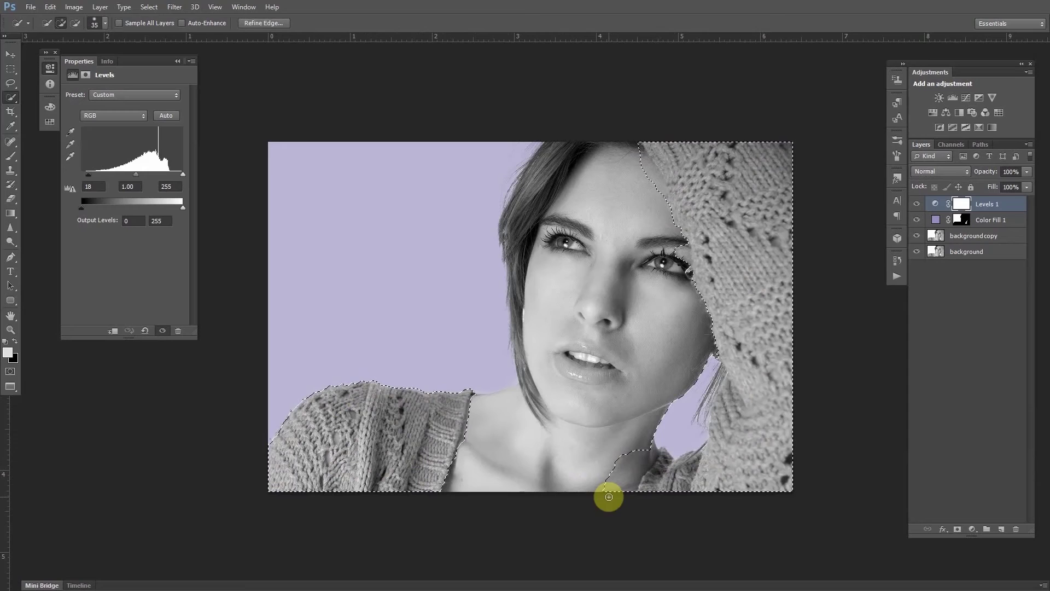
Subtract the neck skin and the backdrop gap beside the raised sleeve from the sweater selection.
{"action": "key", "text": "alt"}
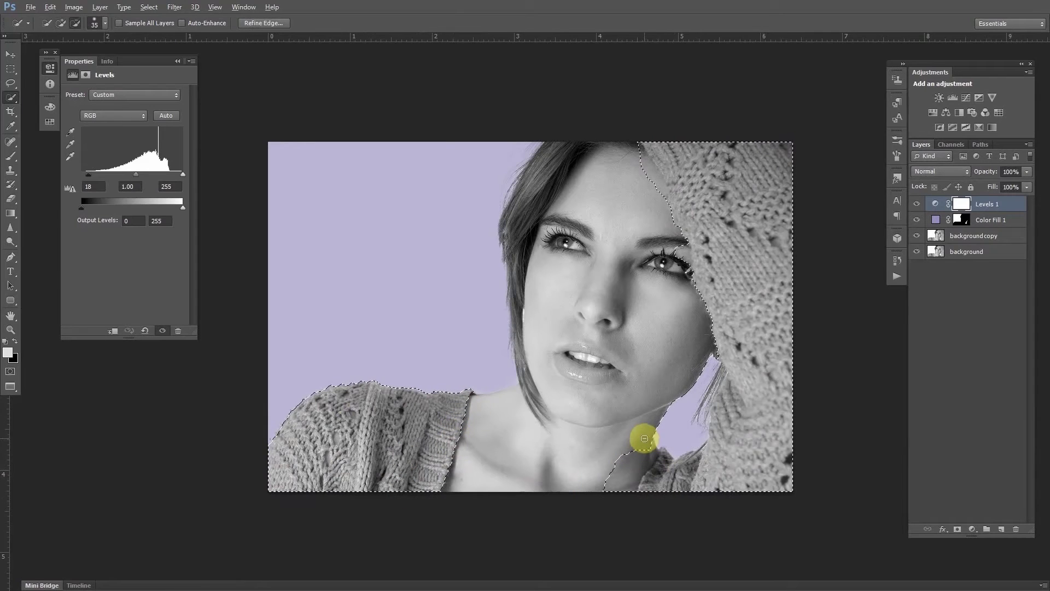
{"action": "left_click_drag", "start_coordinate": [640, 467], "coordinate": [626, 491]}
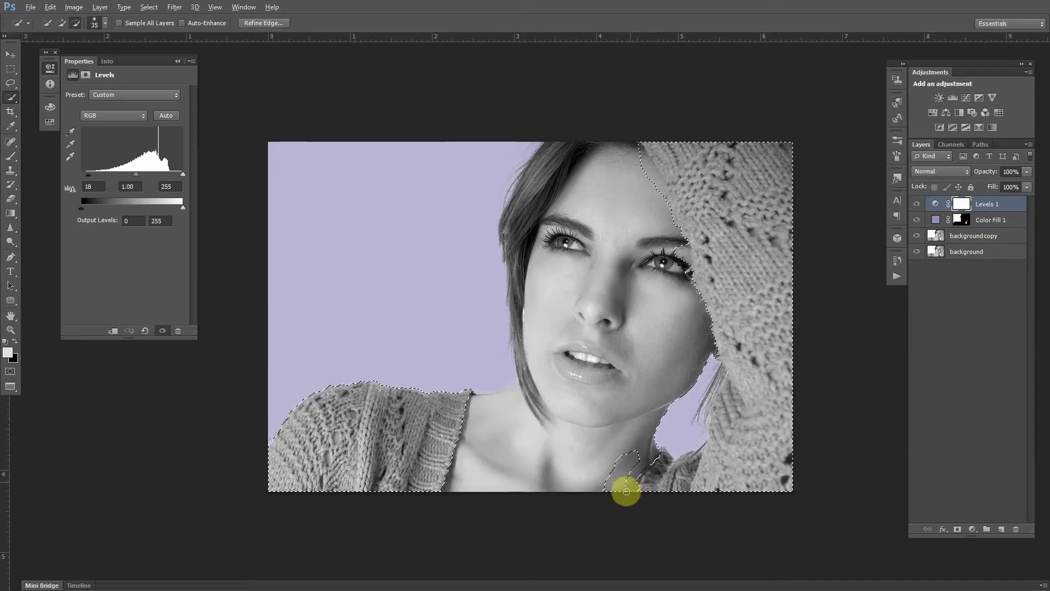
{"action": "mouse_move", "coordinate": [634, 456]}
{"action": "left_mouse_down"}
{"action": "mouse_move", "coordinate": [604, 498]}
{"action": "mouse_move", "coordinate": [632, 466]}
{"action": "left_mouse_up"}
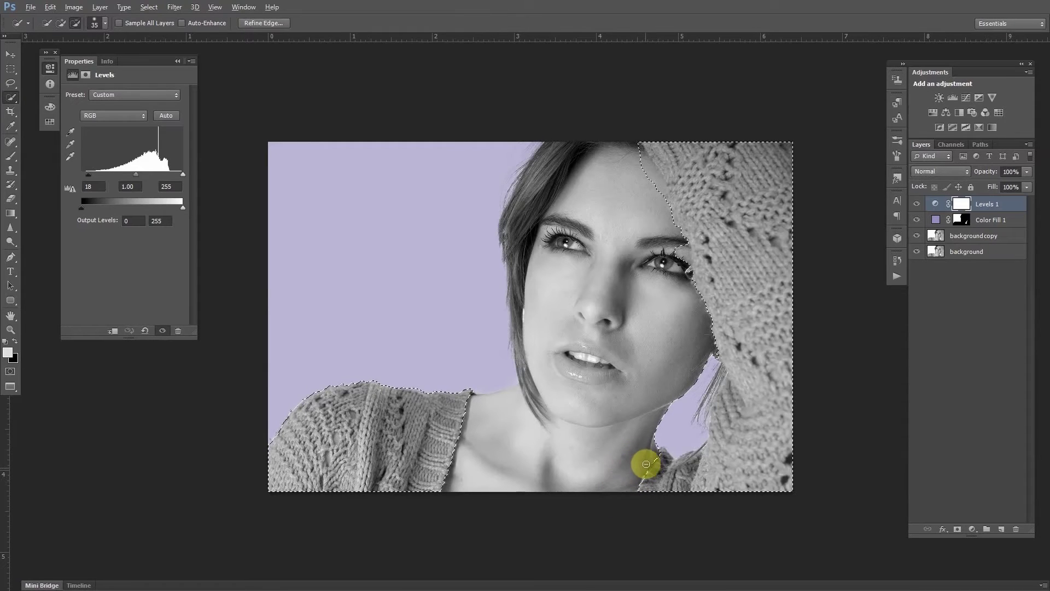
{"action": "left_click_drag", "start_coordinate": [703, 416], "coordinate": [709, 393]}
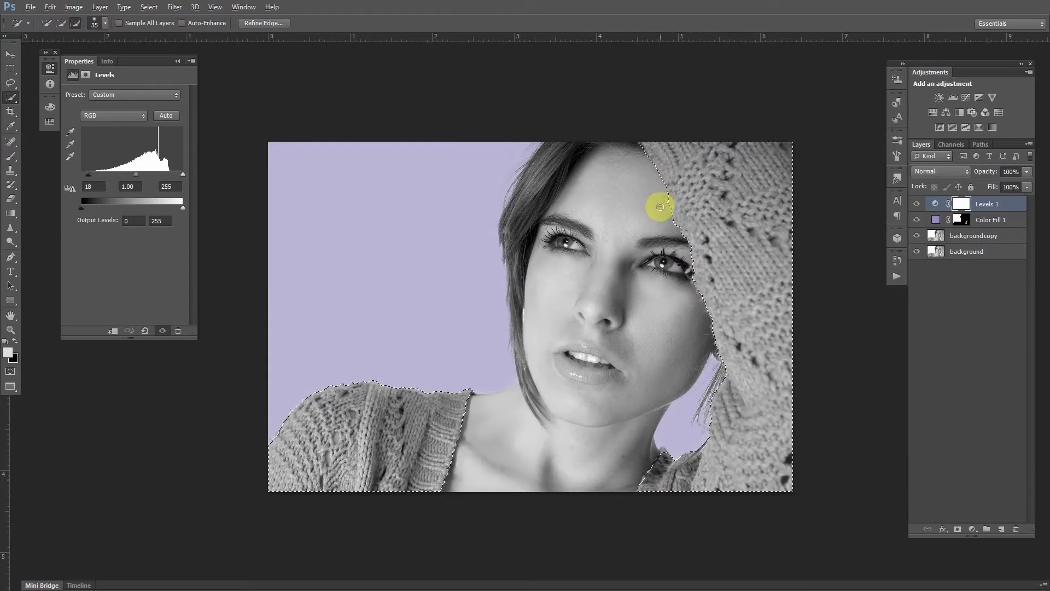
Touch up the sweater selection where the sleeve meets the eyelashes and at the collar tip beside the neck.
{"action": "key", "text": "alt"}
{"action": "left_click", "coordinate": [690, 271]}
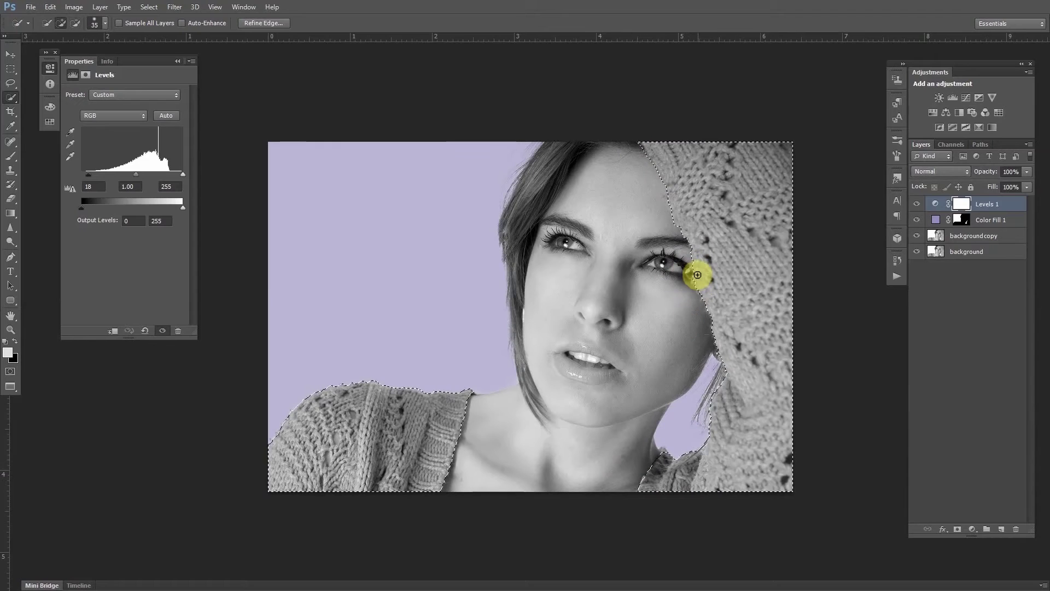
{"action": "left_click", "coordinate": [694, 281], "text": "alt"}
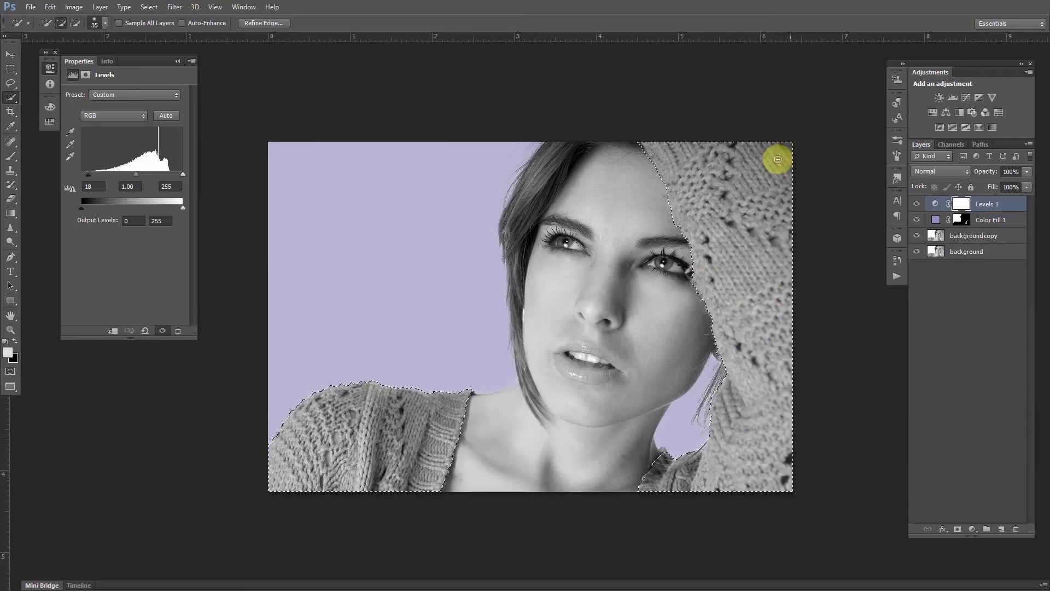
{"action": "key", "text": "alt"}
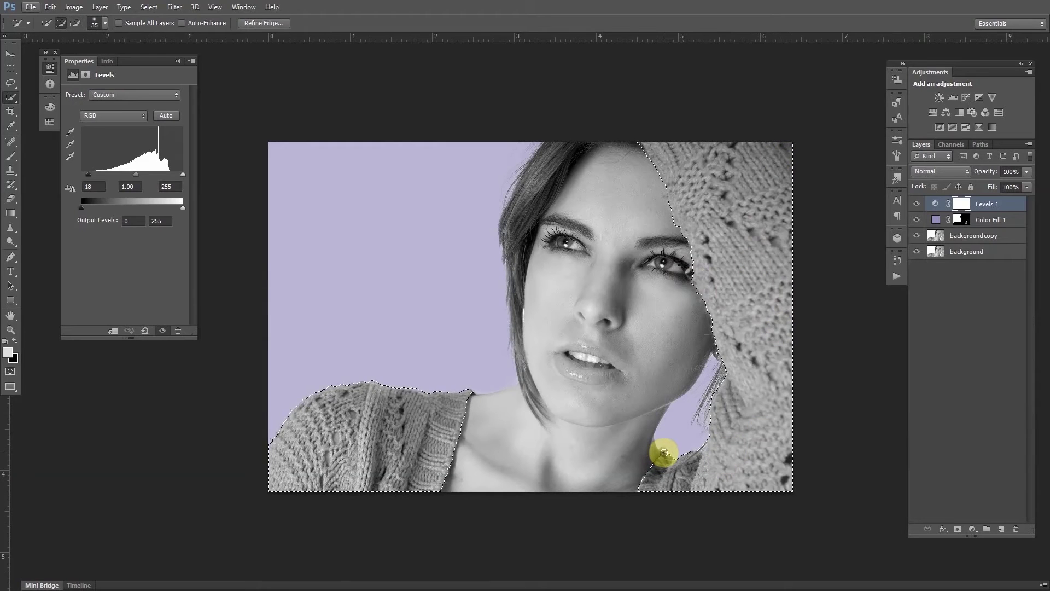
{"action": "left_click", "coordinate": [660, 451], "text": "alt"}
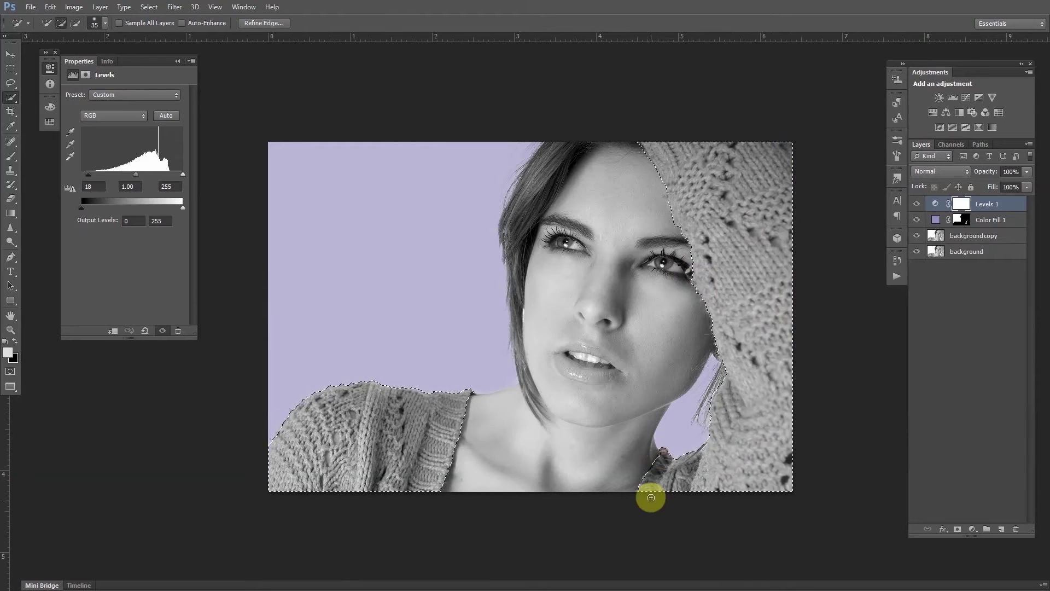
Brush edge refinement along the sweater's shoulder and collar in Refine Edge, and apply the refined selection.
{"action": "left_click", "coordinate": [280, 23]}
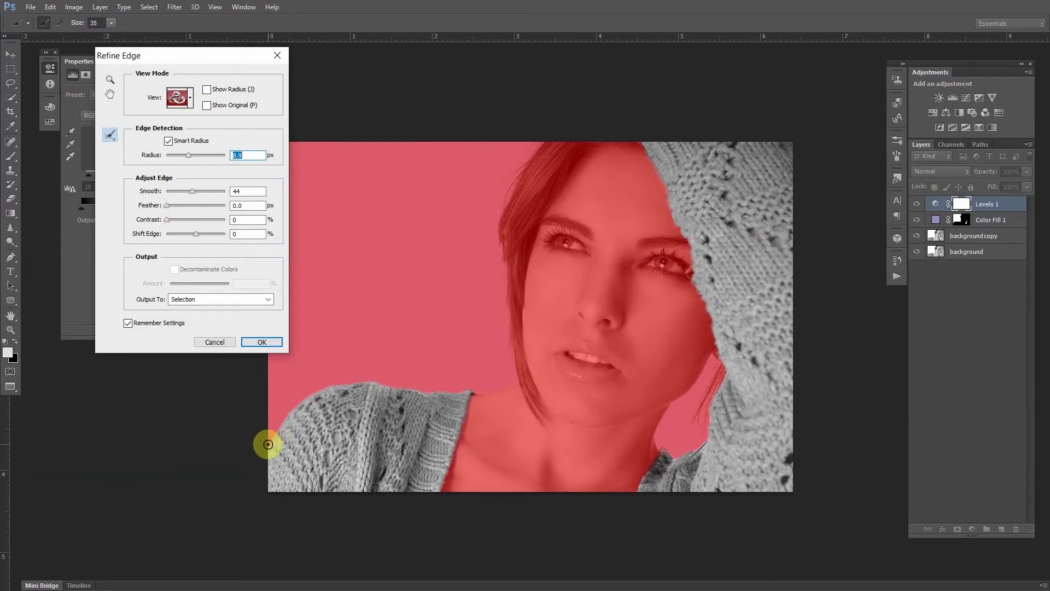
{"action": "mouse_move", "coordinate": [269, 445]}
{"action": "left_mouse_down"}
{"action": "mouse_move", "coordinate": [290, 408]}
{"action": "mouse_move", "coordinate": [341, 381]}
{"action": "mouse_move", "coordinate": [432, 395]}
{"action": "mouse_move", "coordinate": [477, 387]}
{"action": "left_mouse_up"}
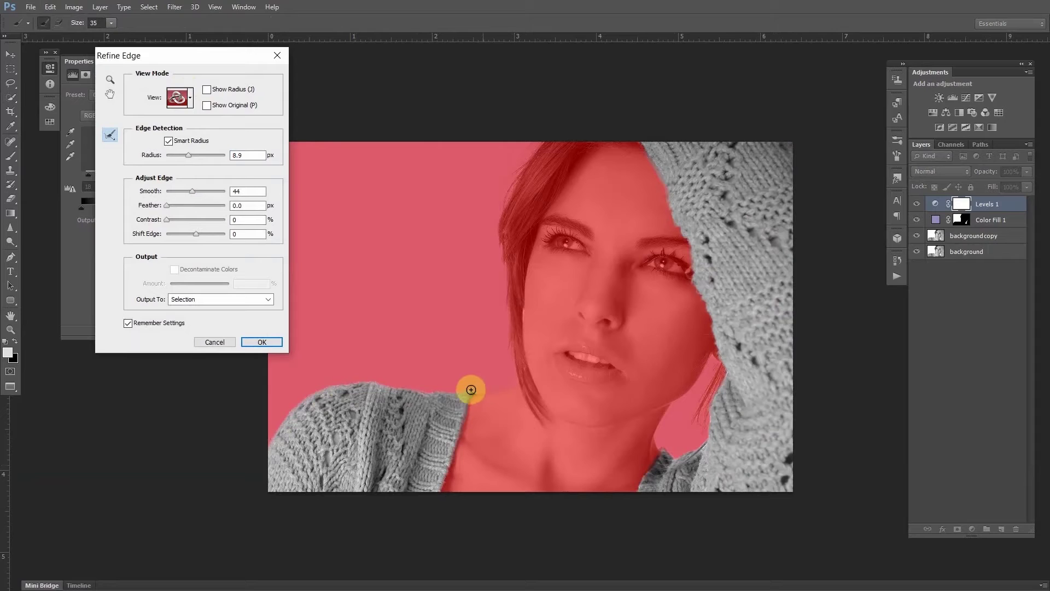
{"action": "key", "text": "alt"}
{"action": "left_click_drag", "start_coordinate": [457, 403], "coordinate": [471, 388]}
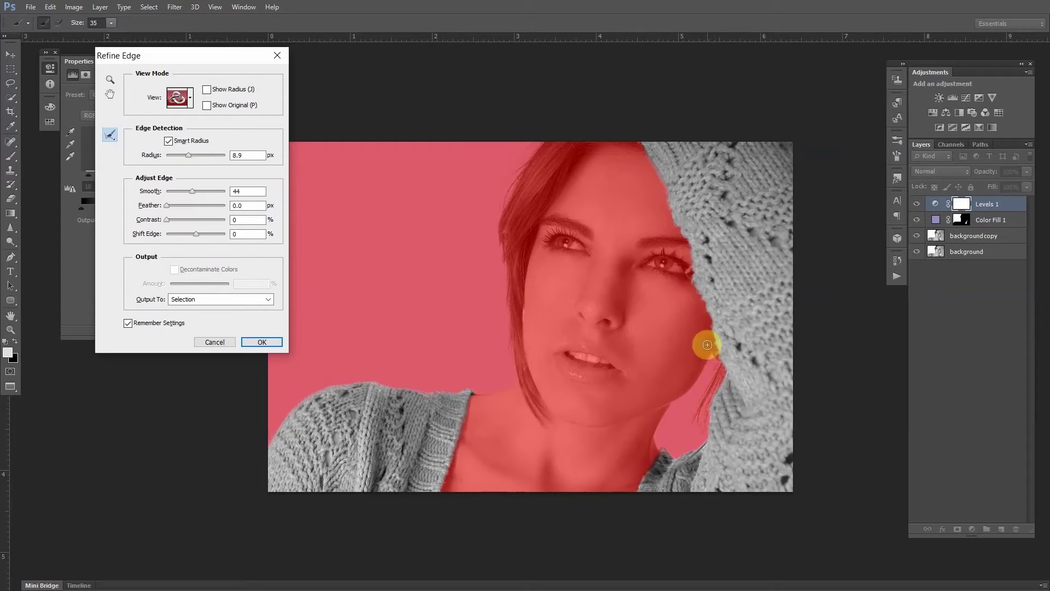
{"action": "left_click", "coordinate": [262, 342]}
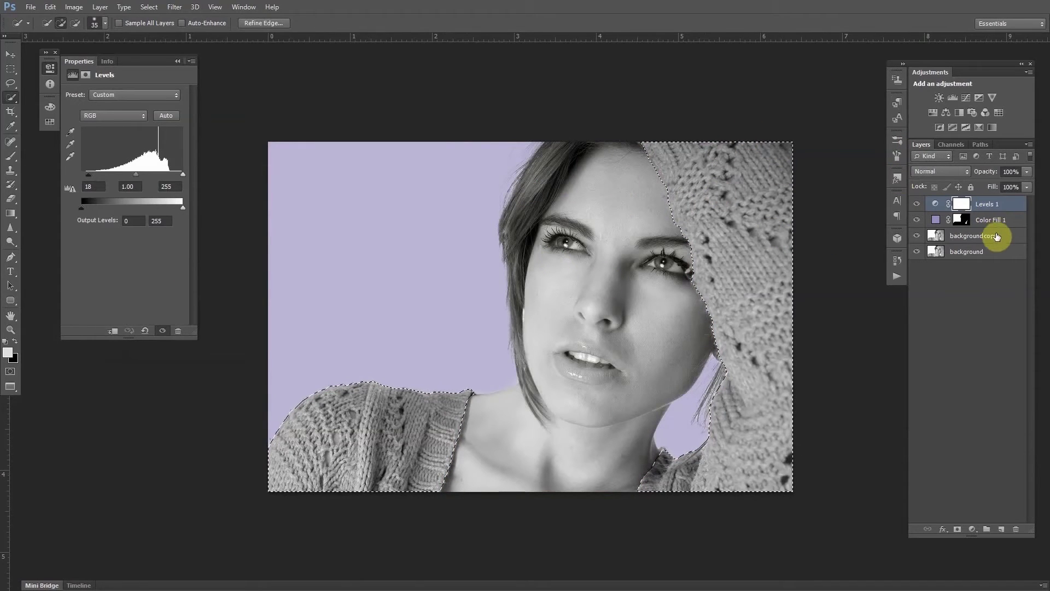
Add a Solid Color fill layer over the selected sweater in dark green, #092c0f.
{"action": "left_click", "coordinate": [971, 528]}
{"action": "left_click", "coordinate": [979, 279]}
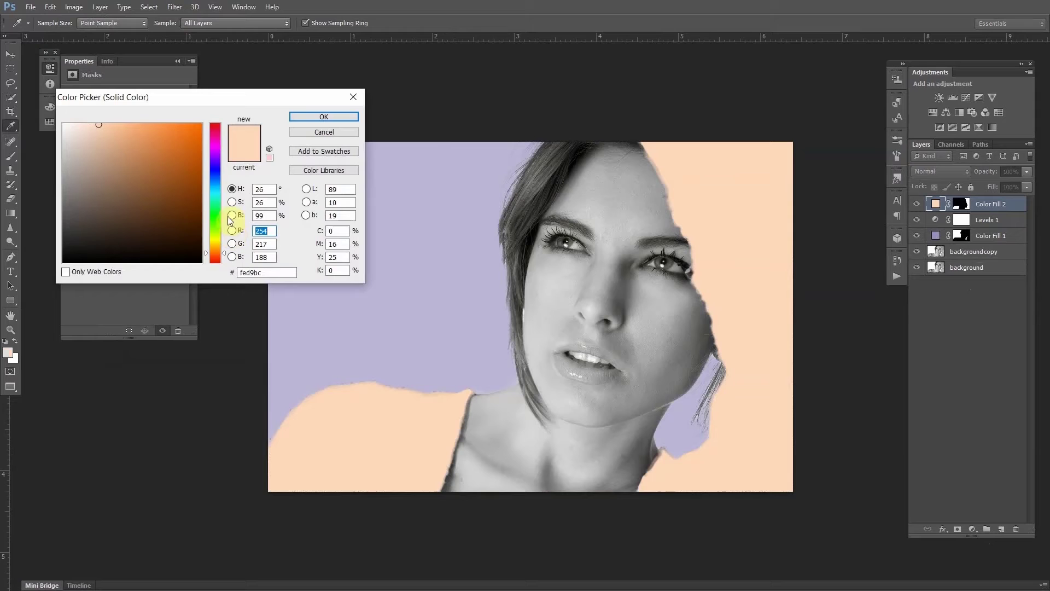
{"action": "left_click", "coordinate": [217, 170]}
{"action": "left_click", "coordinate": [156, 170]}
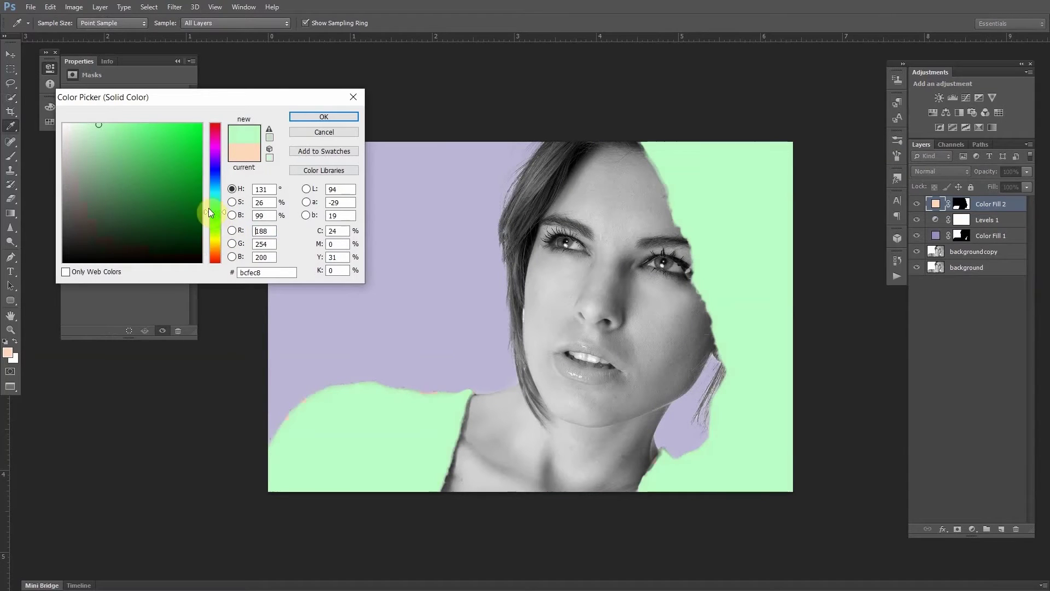
{"action": "left_click", "coordinate": [171, 229]}
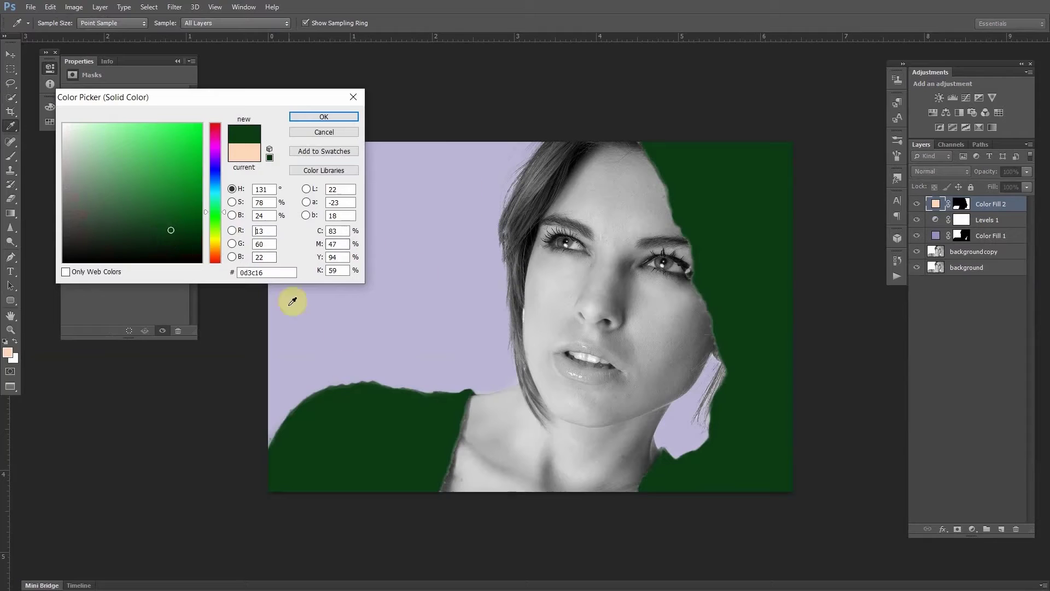
{"action": "left_click", "coordinate": [174, 239]}
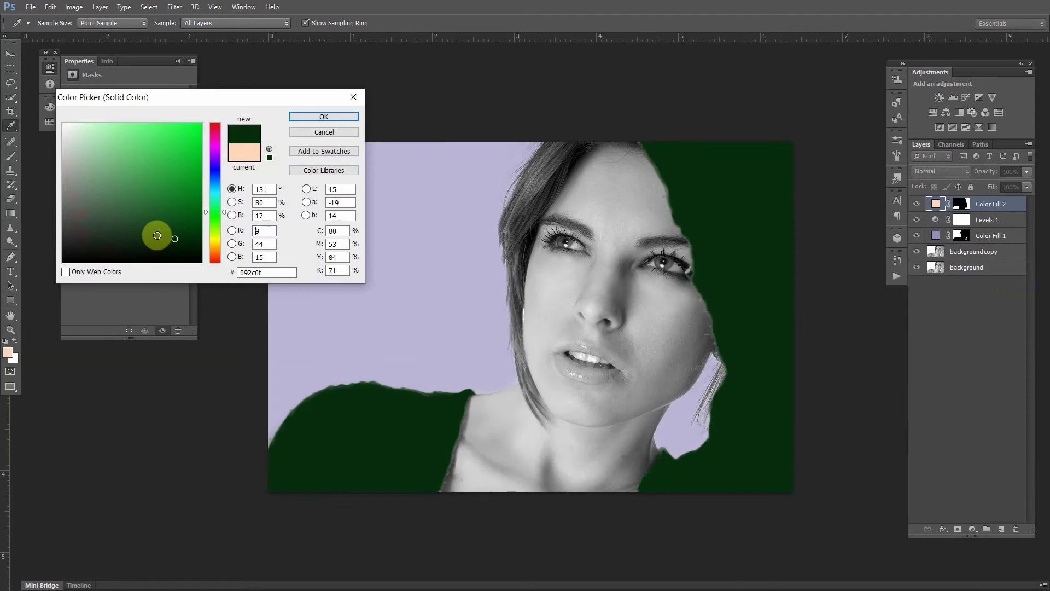
{"action": "left_click", "coordinate": [323, 118]}
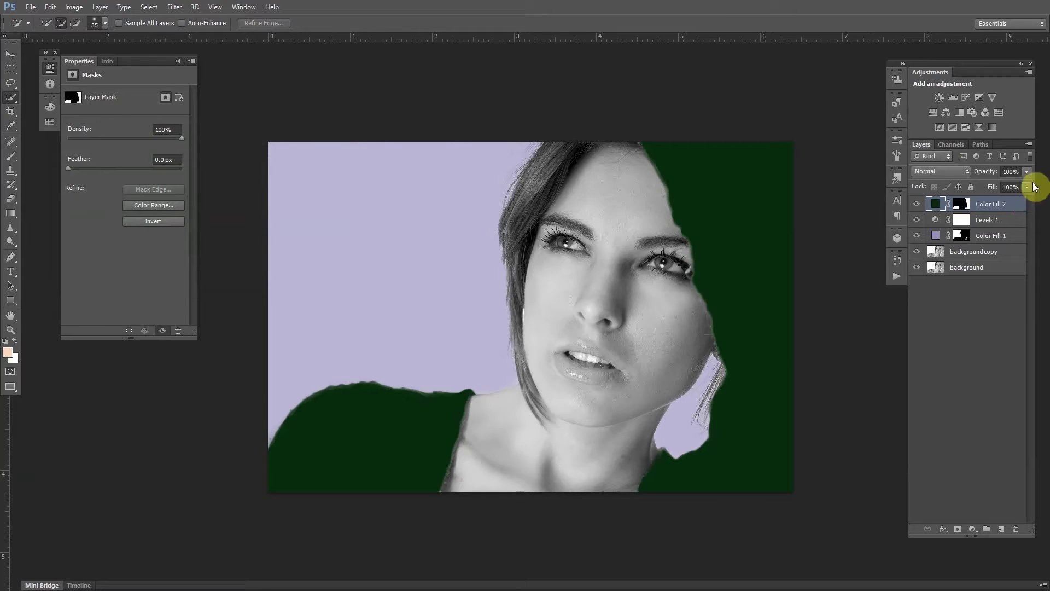
Set the green sweater fill layer to the Overlay blend mode and 44% opacity.
{"action": "left_click", "coordinate": [963, 172]}
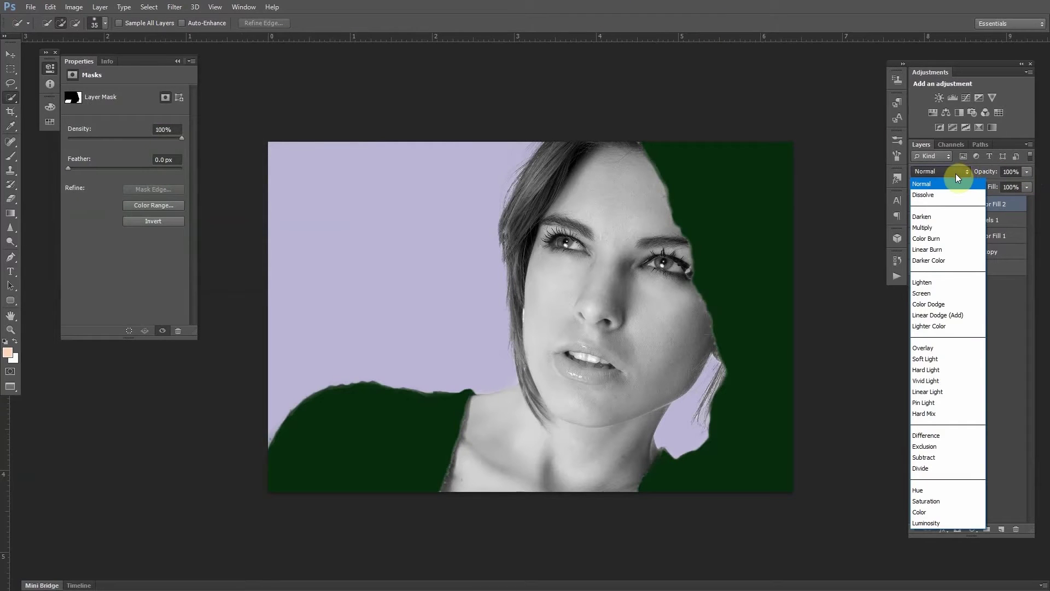
{"action": "left_click", "coordinate": [954, 349]}
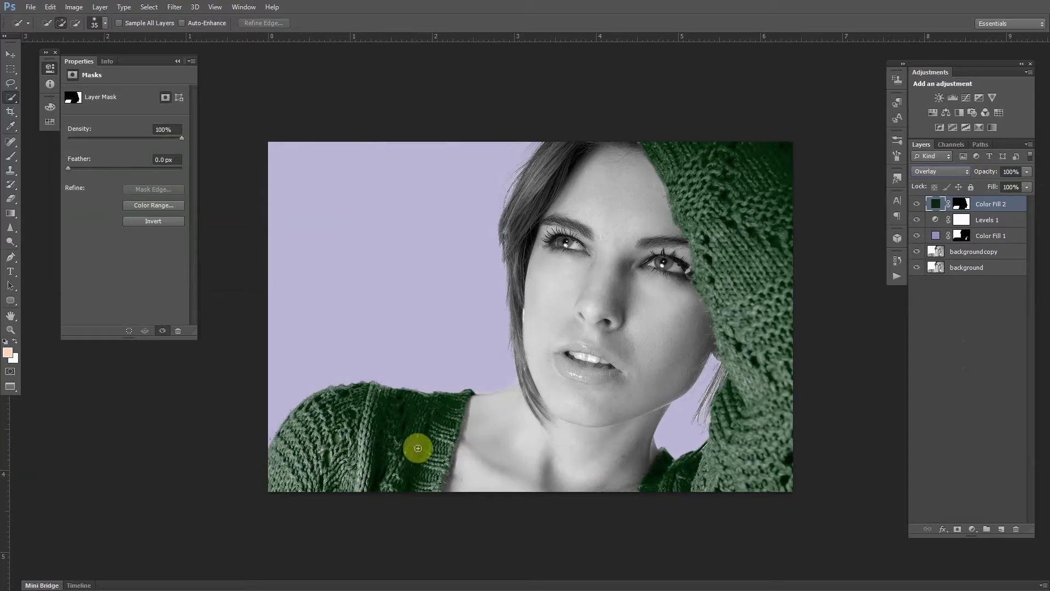
{"action": "left_click", "coordinate": [1026, 172]}
{"action": "left_click_drag", "start_coordinate": [1011, 184], "coordinate": [999, 186]}
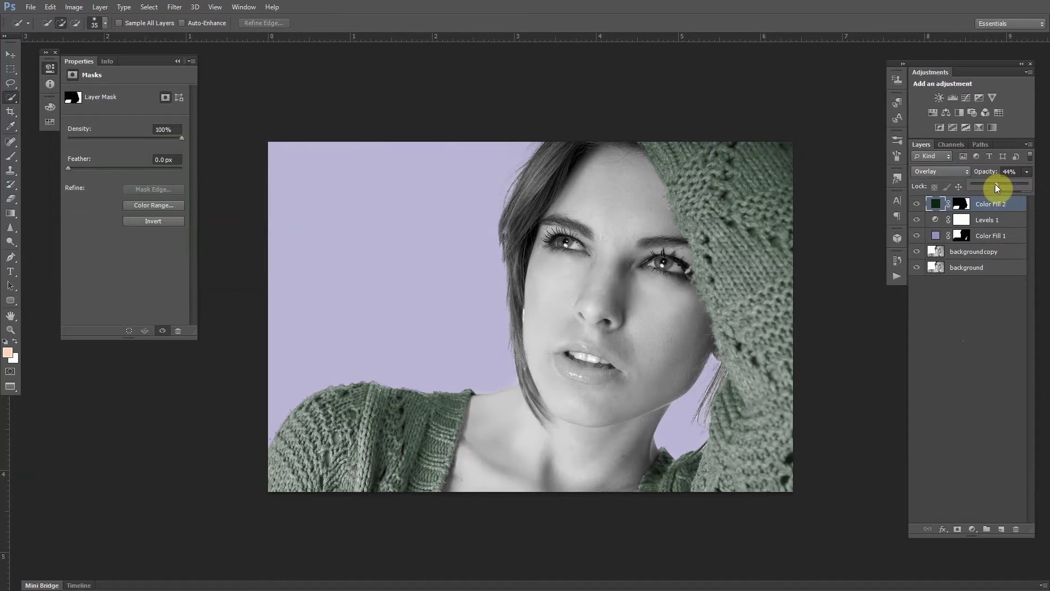
Make a quick selection of the chest, neck and face on the background copy layer.
{"action": "key", "text": "b"}
{"action": "key", "text": "d"}
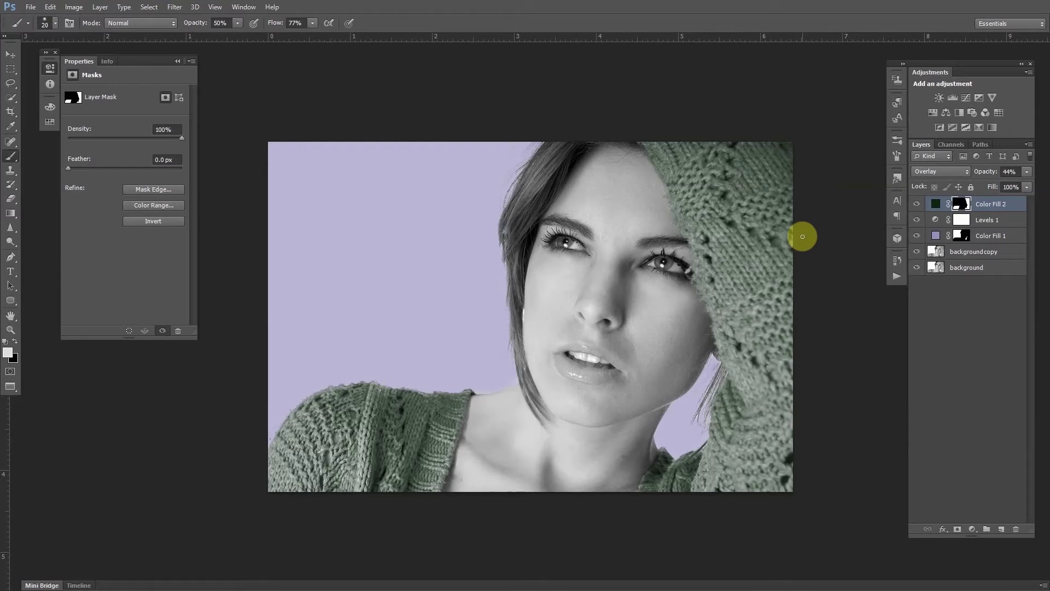
{"action": "left_click", "coordinate": [996, 252]}
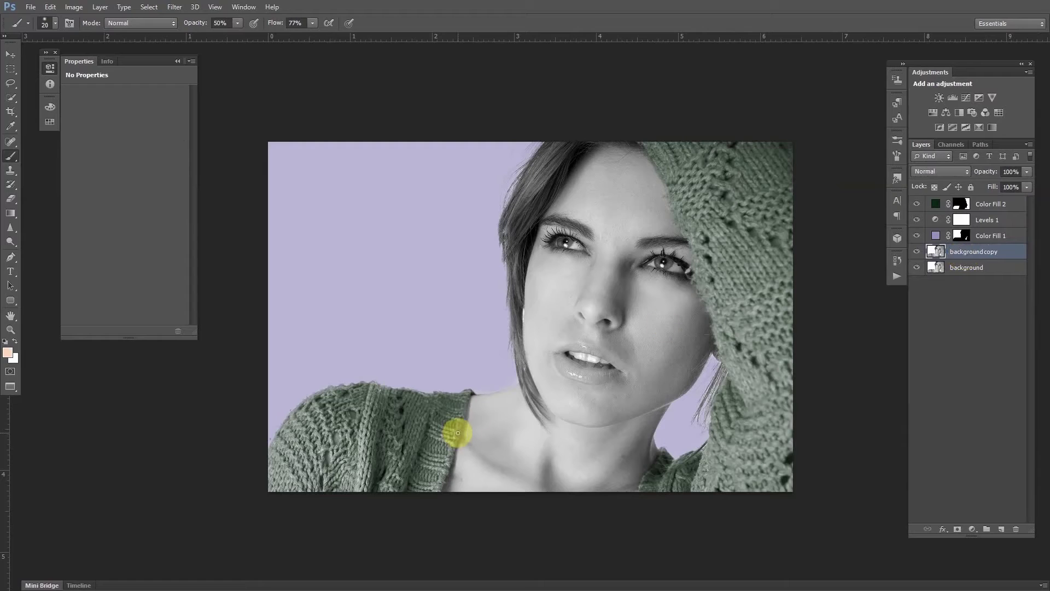
{"action": "key", "text": "w"}
{"action": "mouse_move", "coordinate": [481, 403]}
{"action": "left_mouse_down"}
{"action": "mouse_move", "coordinate": [473, 477]}
{"action": "mouse_move", "coordinate": [466, 436]}
{"action": "mouse_move", "coordinate": [462, 472]}
{"action": "left_mouse_up"}
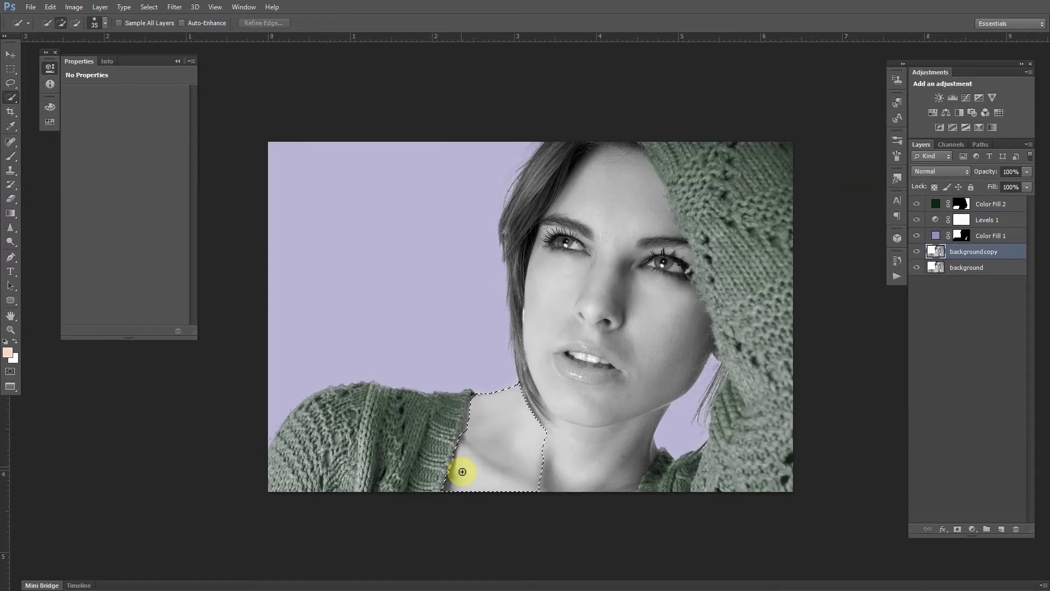
{"action": "mouse_move", "coordinate": [470, 403]}
{"action": "left_mouse_down"}
{"action": "mouse_move", "coordinate": [561, 471]}
{"action": "mouse_move", "coordinate": [627, 474]}
{"action": "mouse_move", "coordinate": [637, 456]}
{"action": "mouse_move", "coordinate": [623, 431]}
{"action": "mouse_move", "coordinate": [628, 378]}
{"action": "mouse_move", "coordinate": [672, 286]}
{"action": "mouse_move", "coordinate": [647, 205]}
{"action": "mouse_move", "coordinate": [603, 220]}
{"action": "left_mouse_up"}
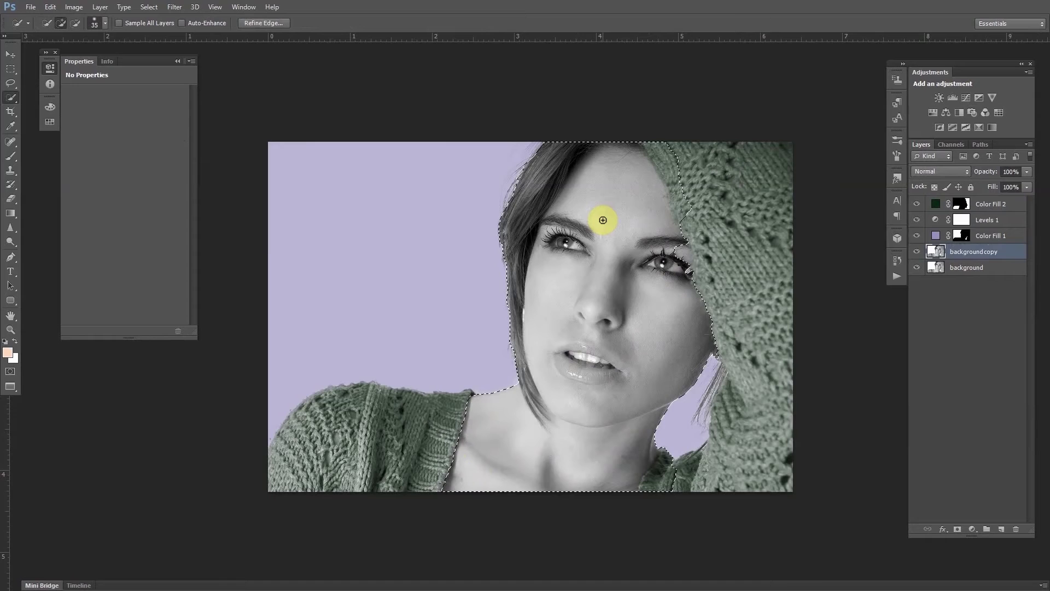
Subtract the hair, the collar beside the neck and the sleeve edge near the forehead from the skin selection.
{"action": "mouse_move", "coordinate": [572, 142]}
{"action": "left_mouse_down", "text": "alt"}
{"action": "mouse_move", "coordinate": [534, 196]}
{"action": "mouse_move", "coordinate": [575, 153]}
{"action": "mouse_move", "coordinate": [618, 138]}
{"action": "mouse_move", "coordinate": [652, 146]}
{"action": "mouse_move", "coordinate": [688, 209]}
{"action": "mouse_move", "coordinate": [663, 145]}
{"action": "mouse_move", "coordinate": [723, 347]}
{"action": "mouse_move", "coordinate": [713, 359]}
{"action": "left_mouse_up", "text": "alt"}
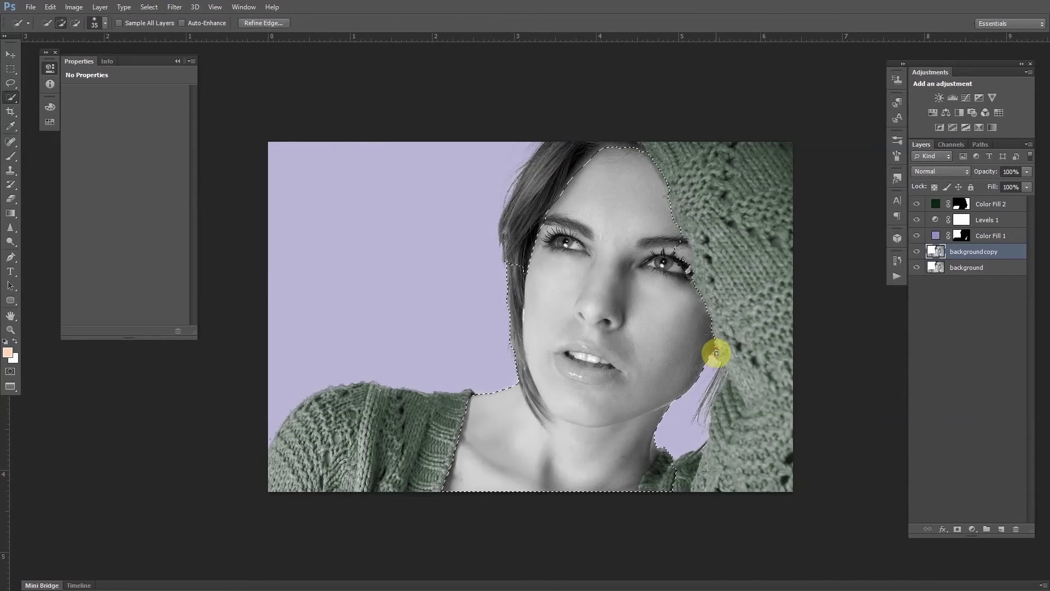
{"action": "left_click_drag", "start_coordinate": [648, 475], "coordinate": [664, 456], "text": "alt"}
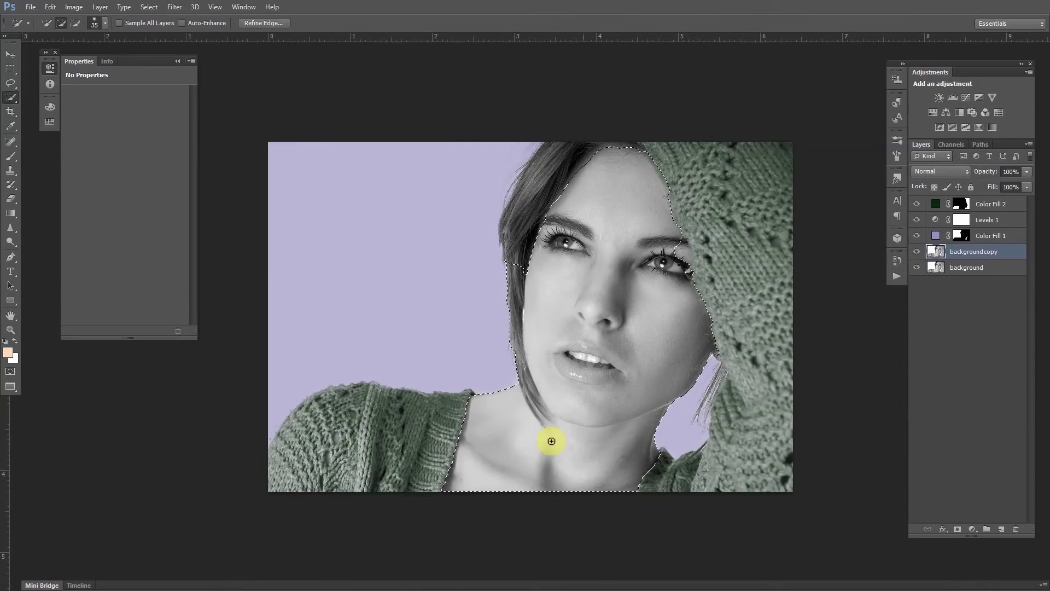
{"action": "left_click_drag", "start_coordinate": [518, 230], "coordinate": [518, 258], "text": "alt"}
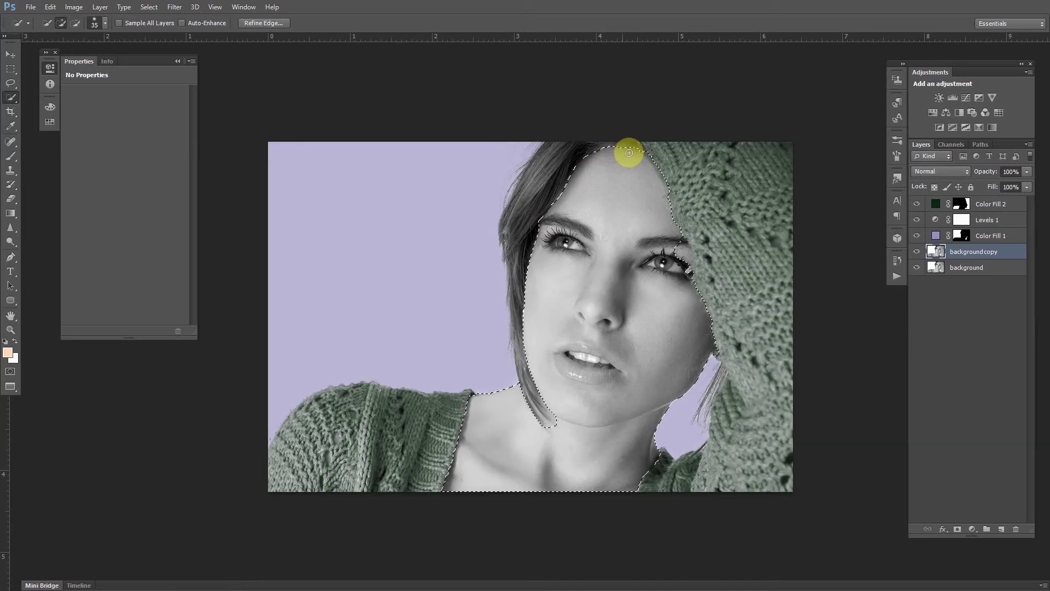
{"action": "left_click", "coordinate": [648, 150], "text": "alt"}
{"action": "left_click", "coordinate": [666, 185], "text": "alt"}
Subtract both eyes and the lips from the skin selection.
{"action": "left_click_drag", "start_coordinate": [536, 242], "coordinate": [553, 242]}
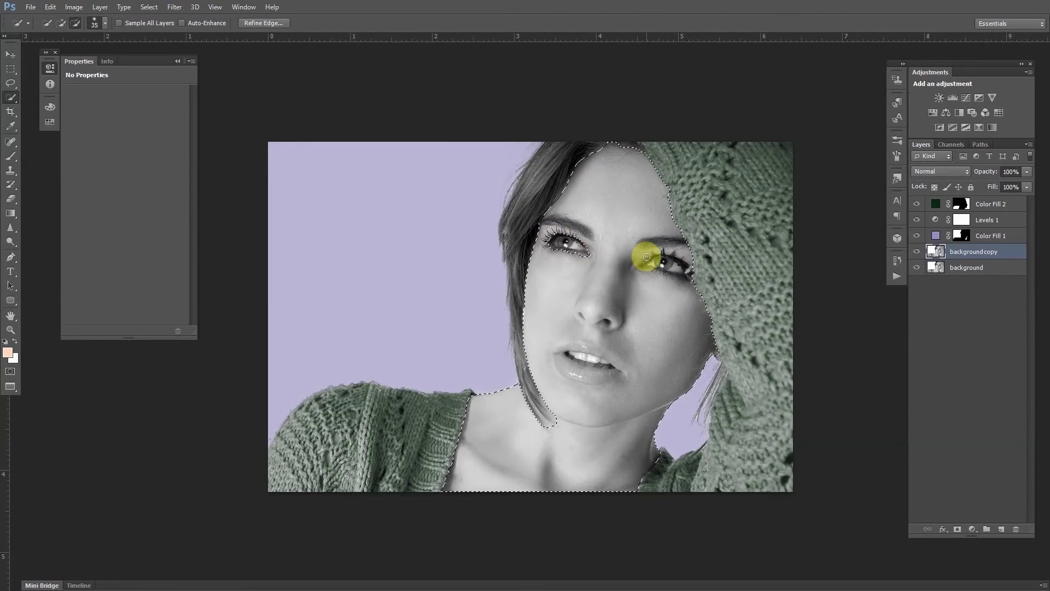
{"action": "left_click", "coordinate": [674, 273]}
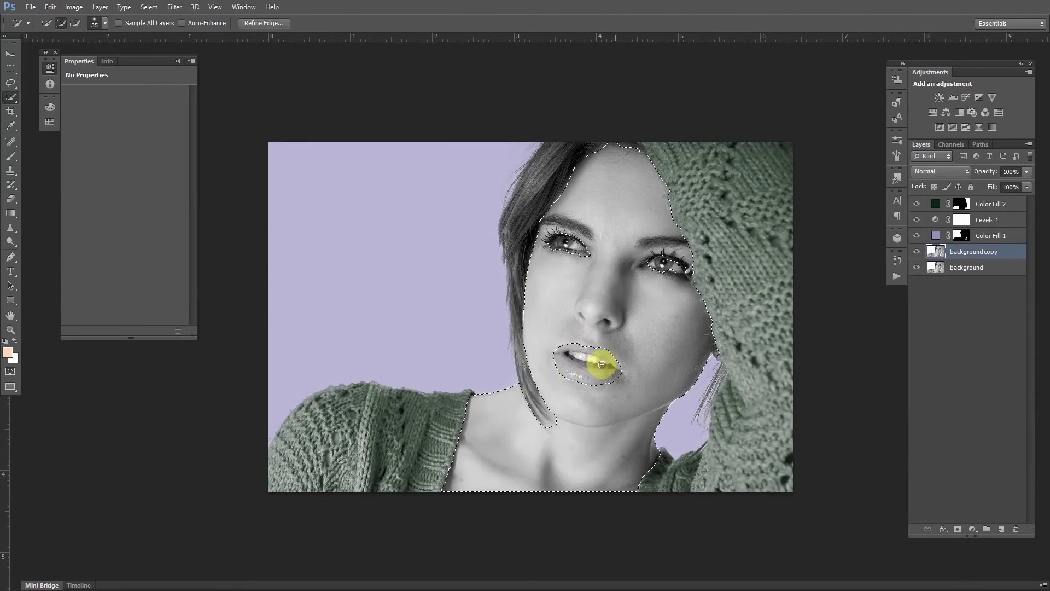
{"action": "left_click", "coordinate": [618, 372], "text": "alt"}
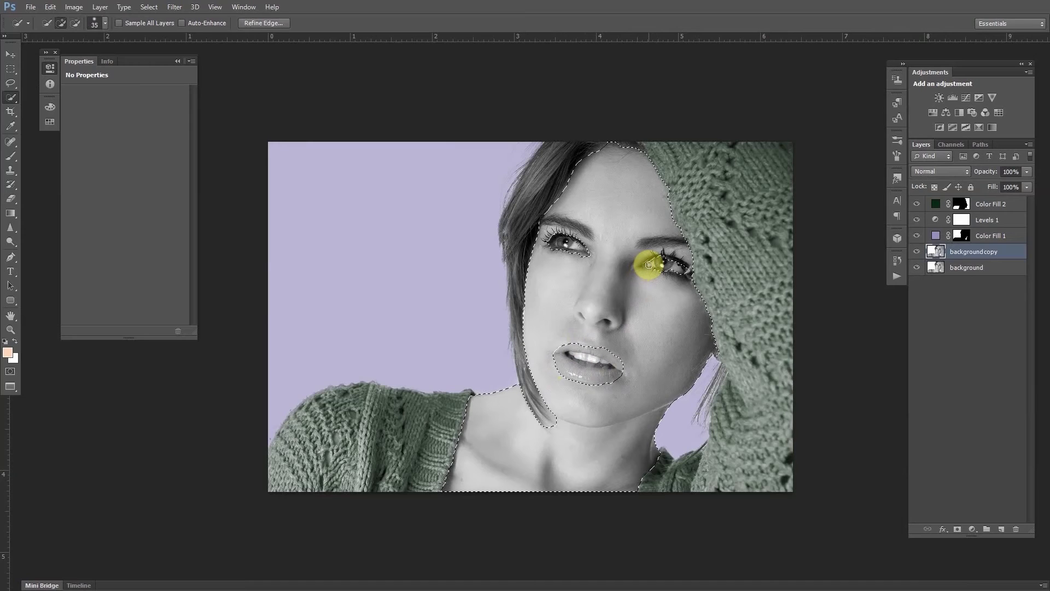
{"action": "left_click_drag", "start_coordinate": [680, 268], "coordinate": [649, 264]}
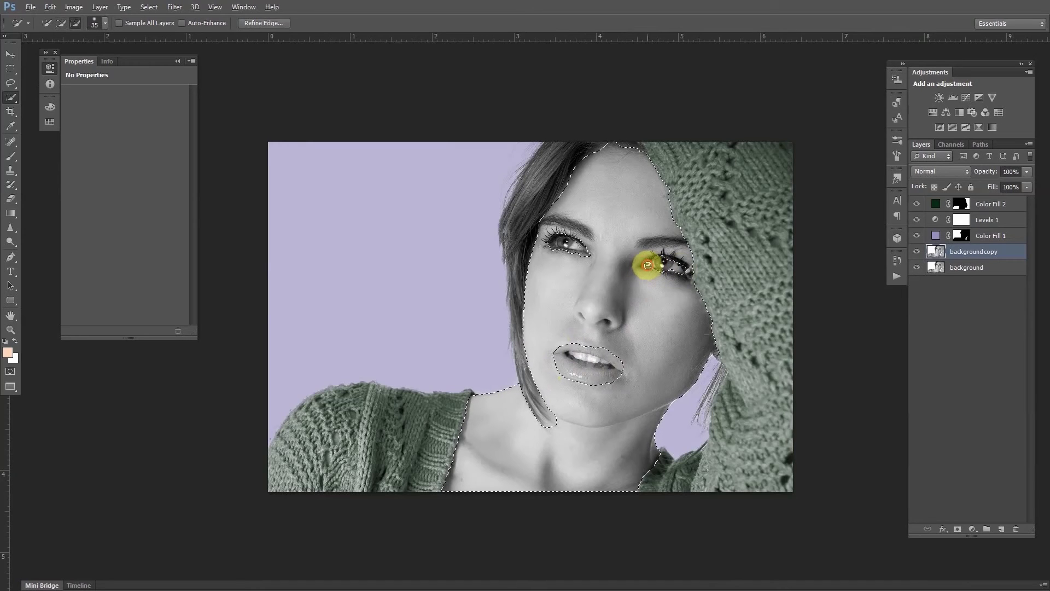
{"action": "left_click", "coordinate": [583, 257], "text": "alt"}
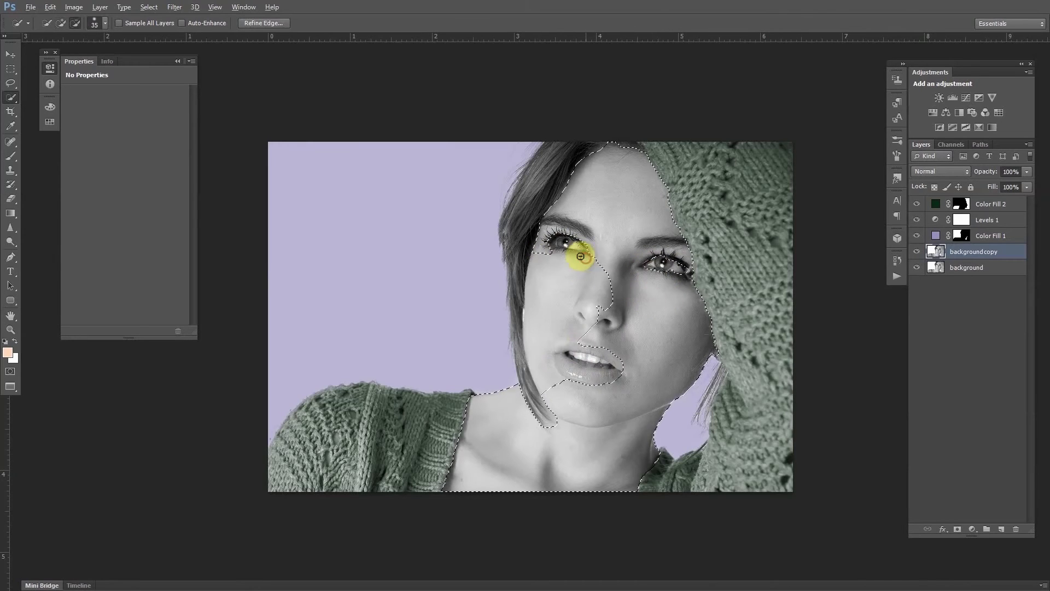
{"action": "left_click_drag", "start_coordinate": [570, 254], "coordinate": [555, 253]}
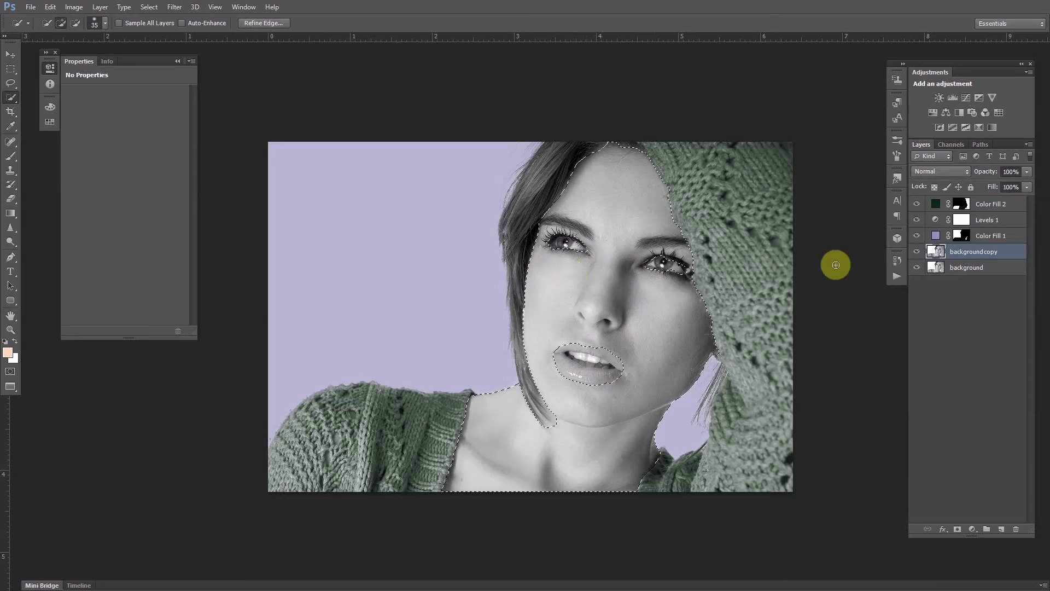
Refine the edge of the skin selection on the background copy layer around the lips, eyes and hair, and apply it.
{"action": "left_click", "coordinate": [1015, 210]}
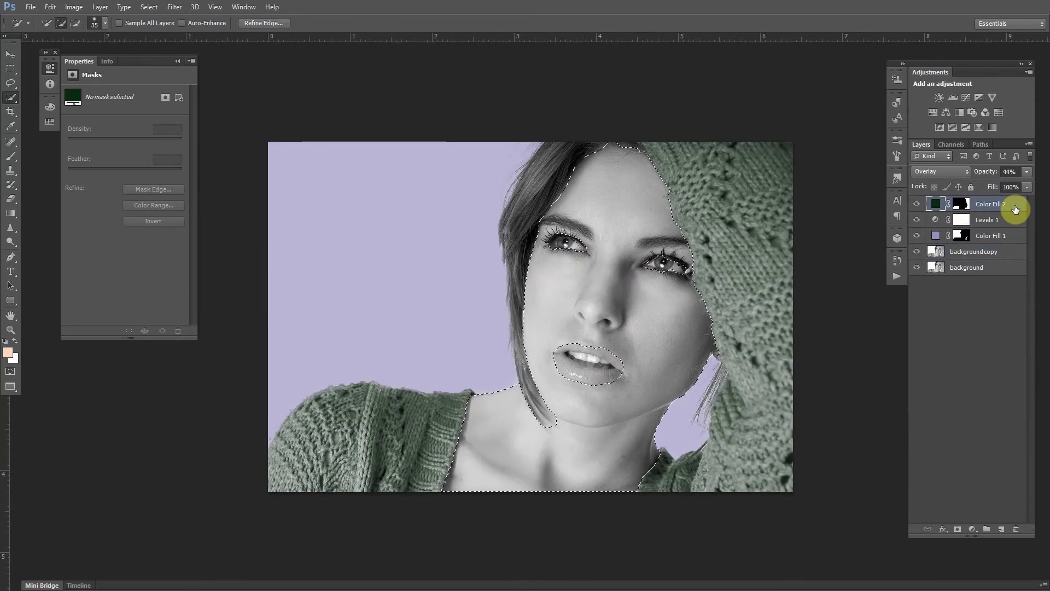
{"action": "left_click", "coordinate": [985, 251]}
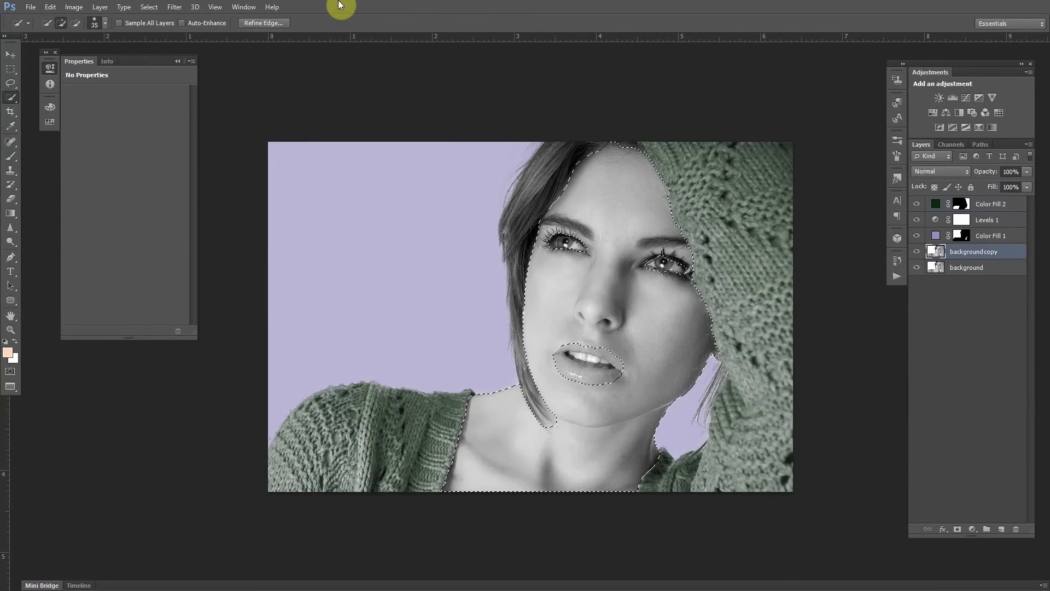
{"action": "left_click", "coordinate": [263, 23]}
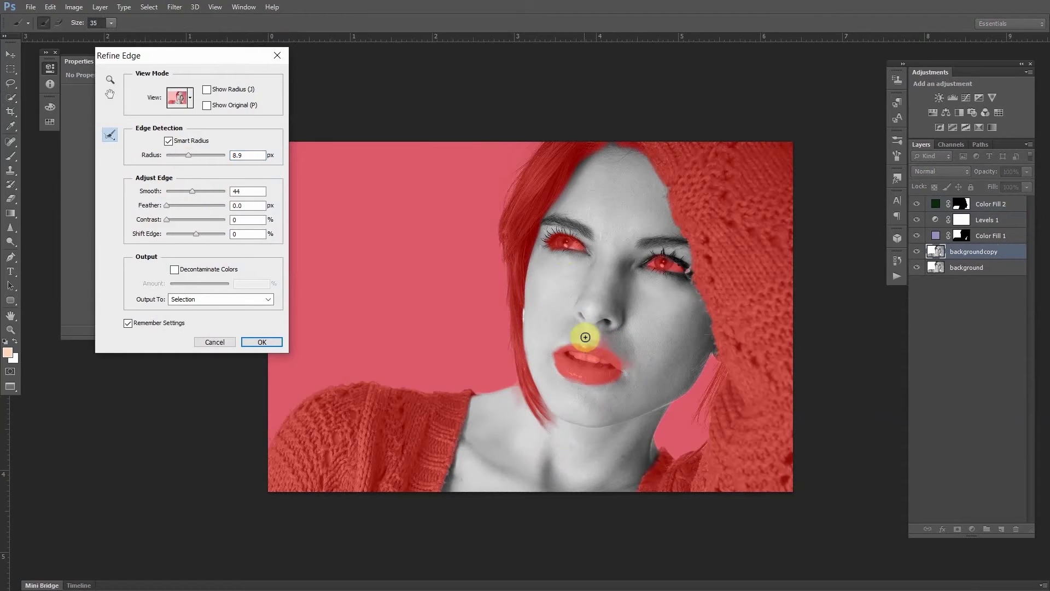
{"action": "key", "text": "alt"}
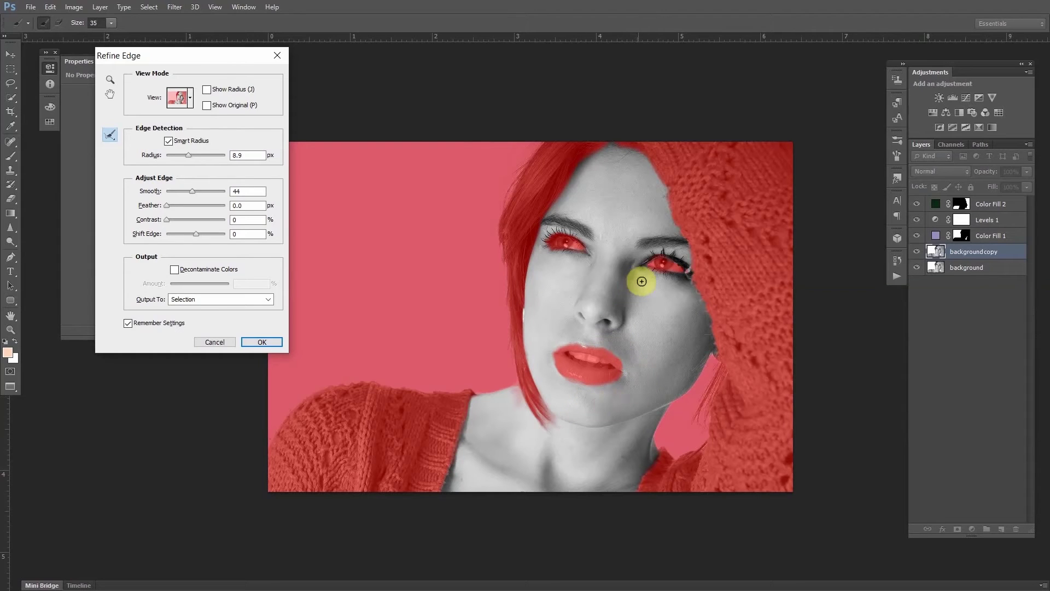
{"action": "key", "text": "alt"}
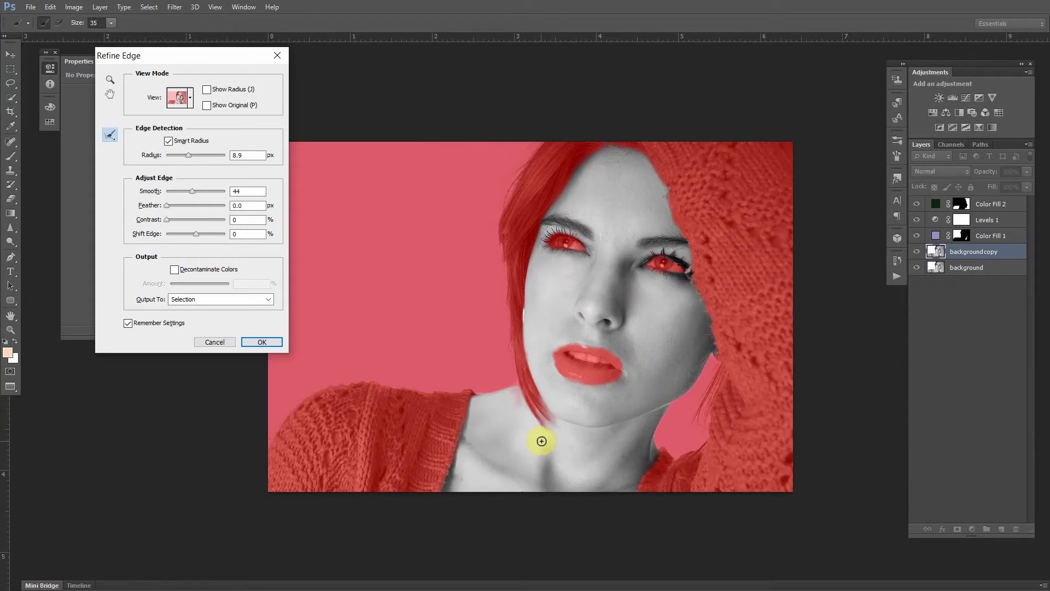
{"action": "left_click", "coordinate": [260, 342]}
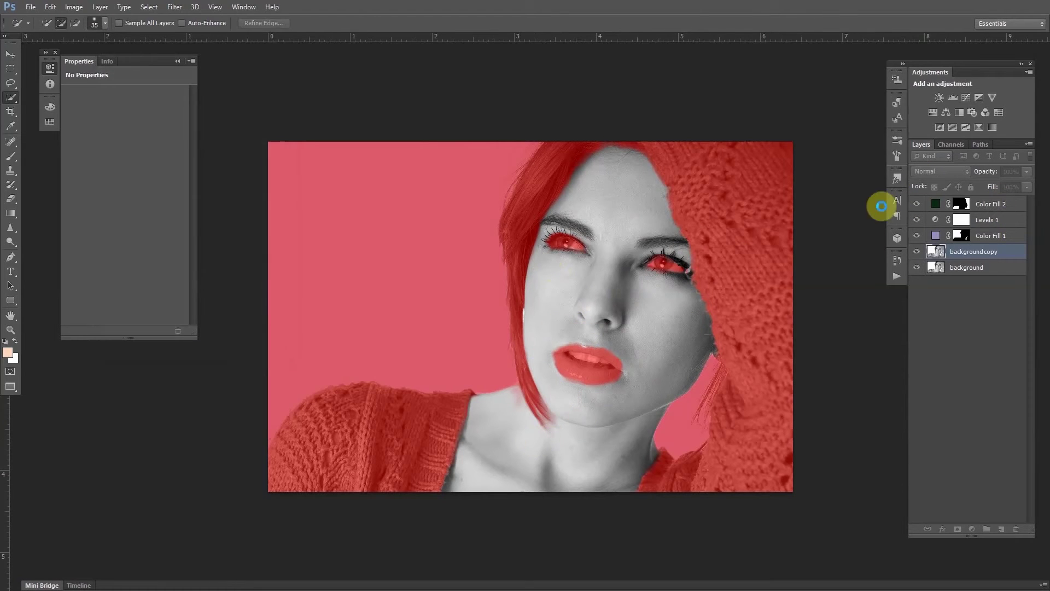
Add a Solid Color fill layer in a light beige skin tone over the selected skin, above Color Fill 2.
{"action": "left_click", "coordinate": [1005, 210]}
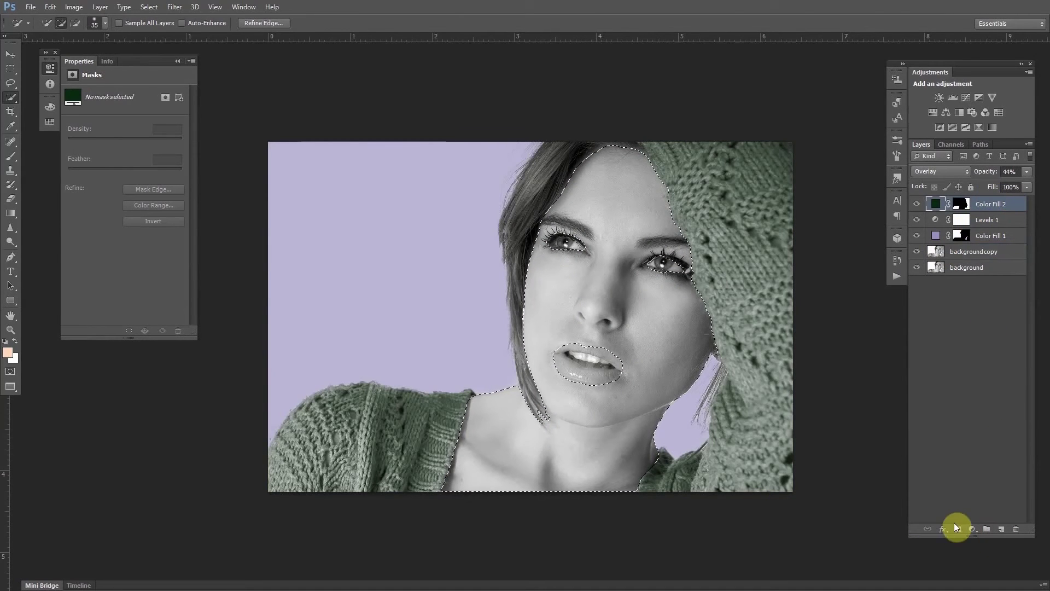
{"action": "left_click", "coordinate": [971, 530]}
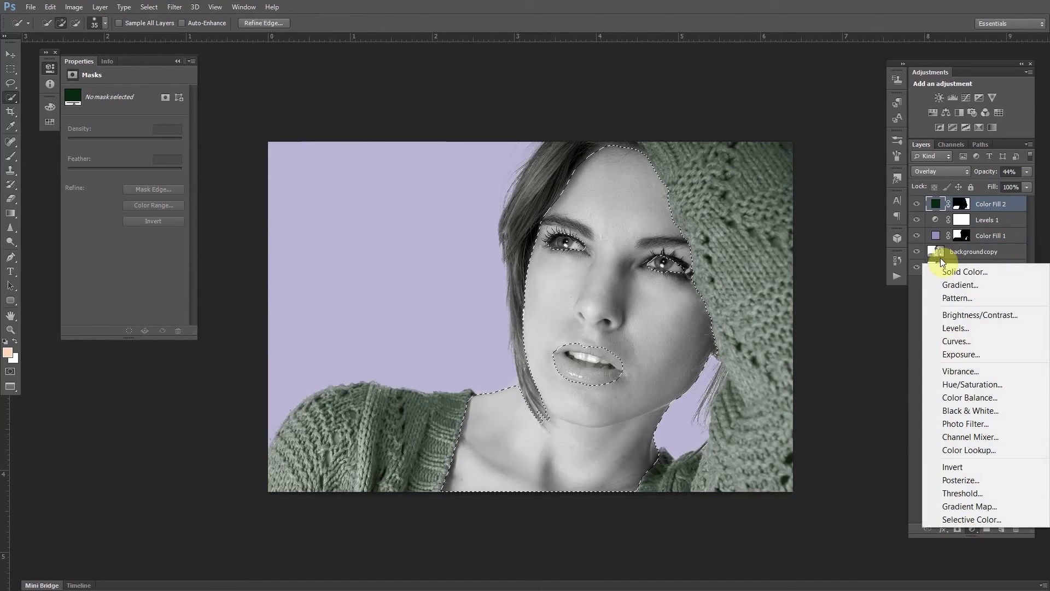
{"action": "left_click", "coordinate": [942, 271]}
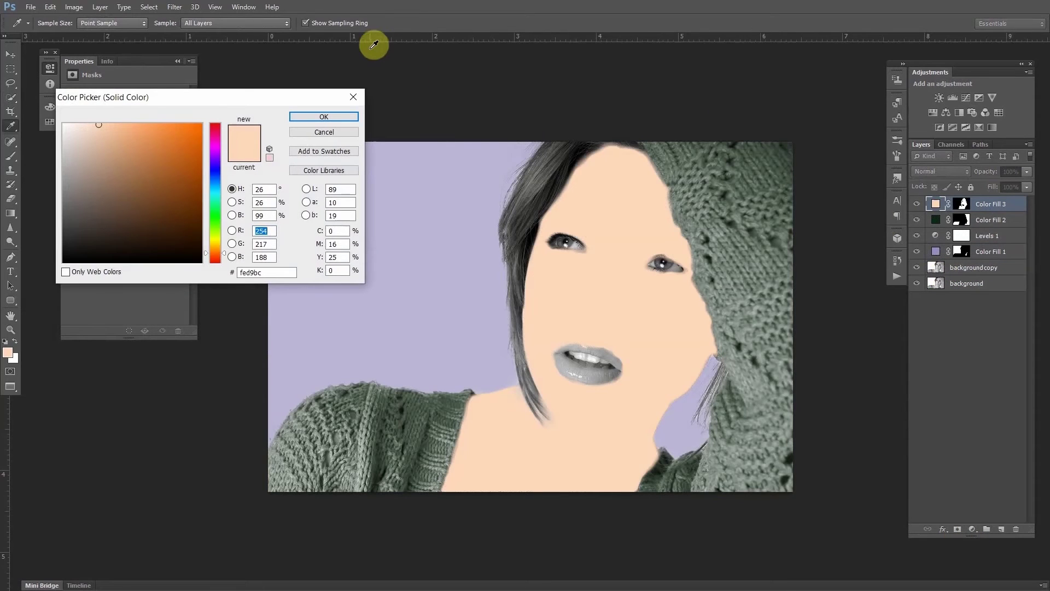
{"action": "left_click", "coordinate": [96, 136]}
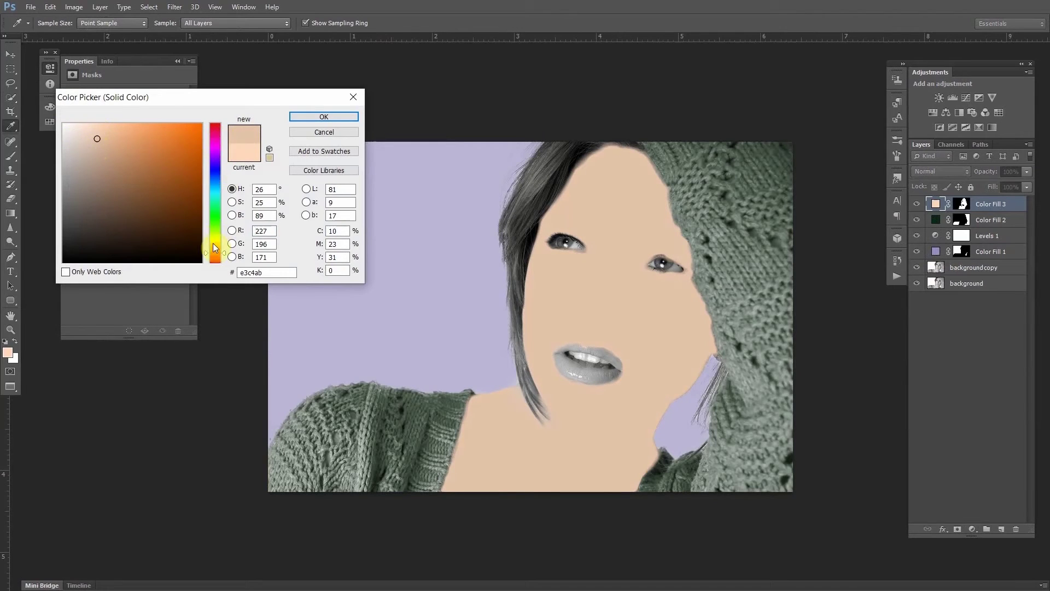
{"action": "left_click", "coordinate": [96, 140]}
{"action": "left_click", "coordinate": [337, 116]}
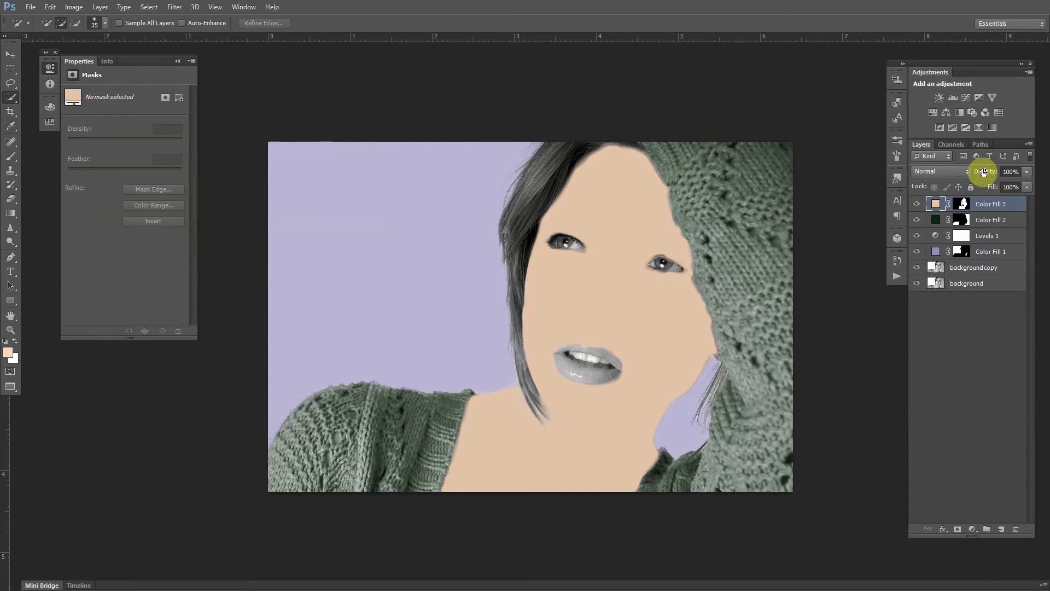
Set the skin fill layer to the Color blend mode and 74% opacity.
{"action": "left_click", "coordinate": [961, 172]}
{"action": "left_click", "coordinate": [926, 512]}
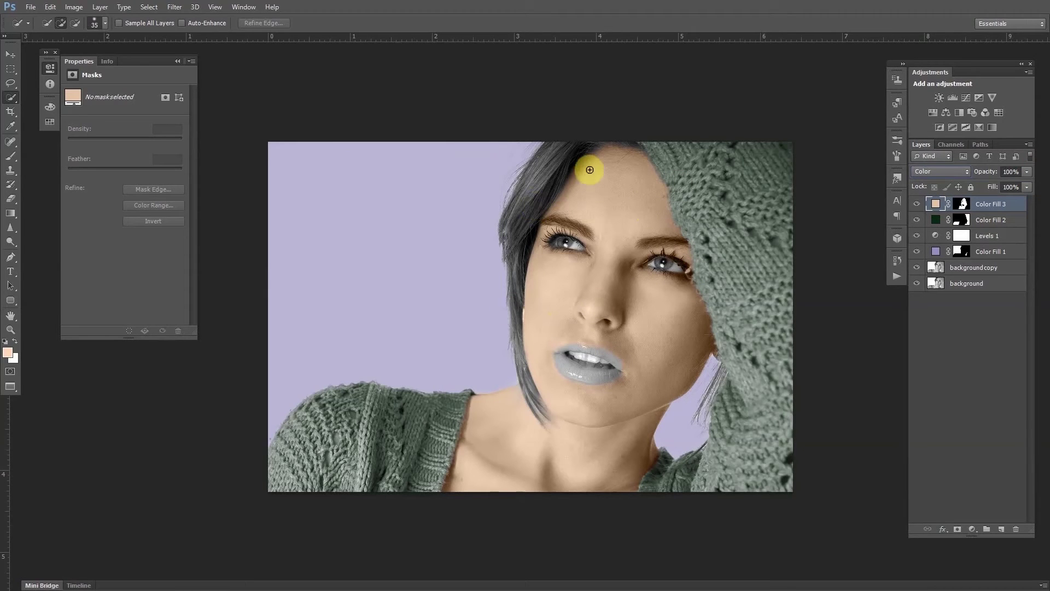
{"action": "left_click", "coordinate": [1026, 187]}
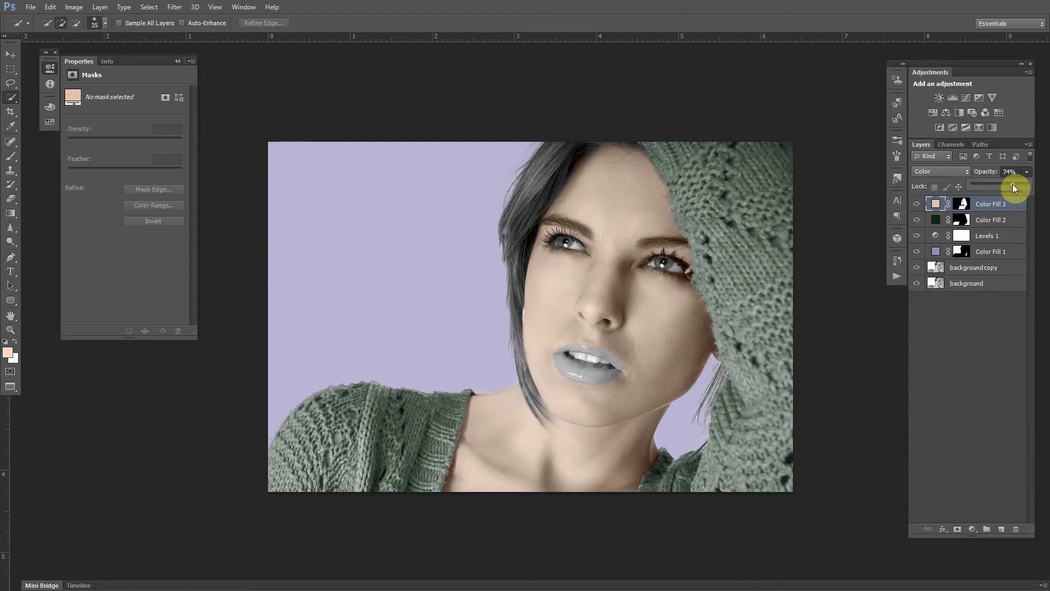
Paint black on the skin fill layer's mask over the eyebrows, eyes and lips to remove the skin tint there.
{"action": "left_click", "coordinate": [957, 204]}
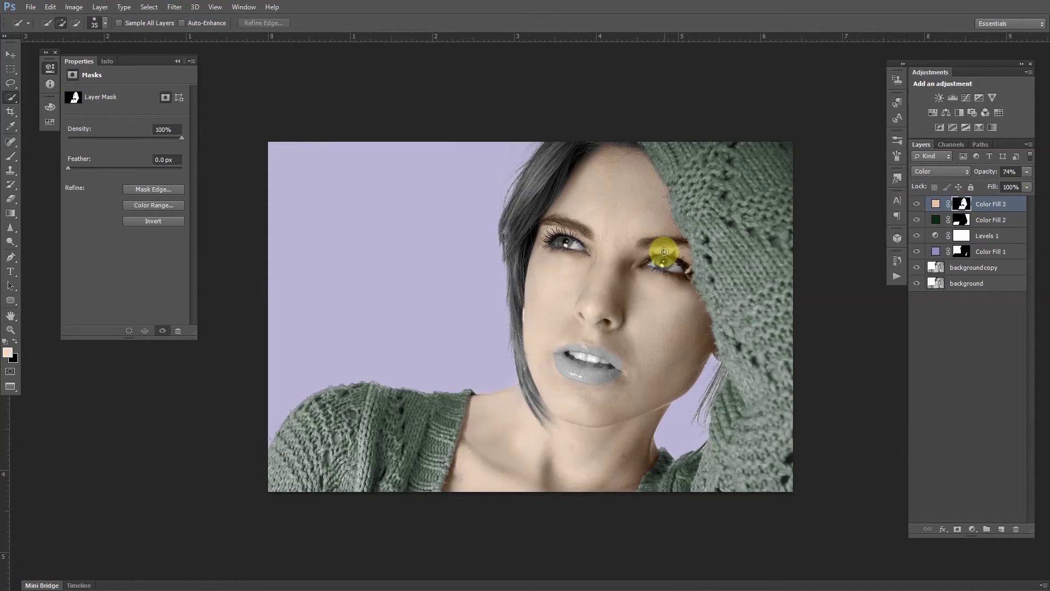
{"action": "key", "text": "b"}
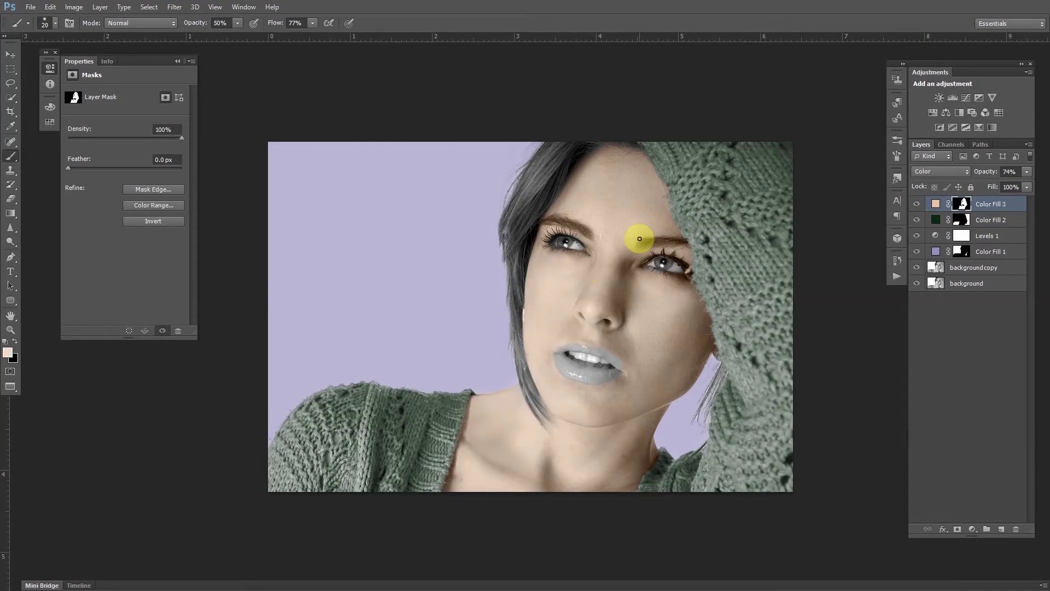
{"action": "key", "text": "x"}
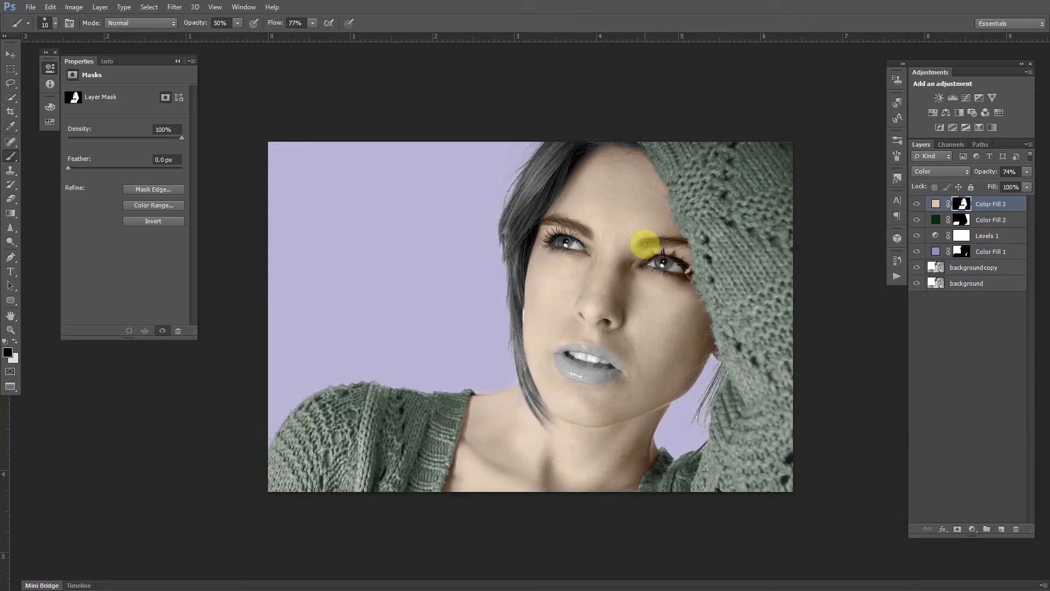
{"action": "mouse_move", "coordinate": [646, 243]}
{"action": "left_mouse_down"}
{"action": "mouse_move", "coordinate": [681, 241]}
{"action": "mouse_move", "coordinate": [645, 235]}
{"action": "mouse_move", "coordinate": [627, 246]}
{"action": "left_mouse_up"}
{"action": "mouse_move", "coordinate": [517, 229]}
{"action": "left_mouse_down"}
{"action": "mouse_move", "coordinate": [562, 221]}
{"action": "mouse_move", "coordinate": [589, 237]}
{"action": "mouse_move", "coordinate": [543, 218]}
{"action": "left_mouse_up"}
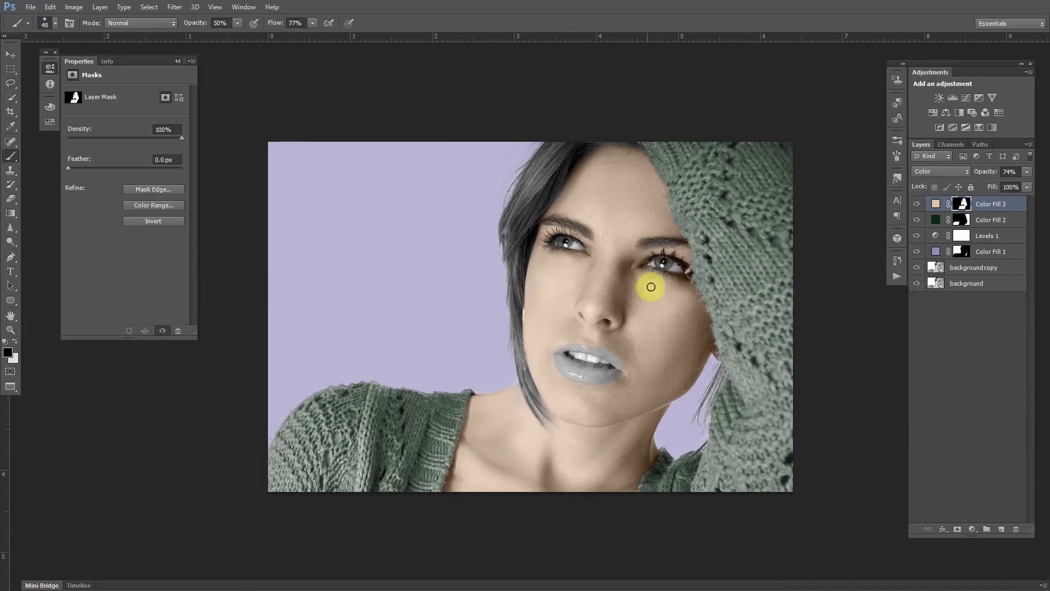
{"action": "left_click_drag", "start_coordinate": [568, 243], "coordinate": [562, 239]}
{"action": "mouse_move", "coordinate": [663, 255]}
{"action": "left_mouse_down"}
{"action": "mouse_move", "coordinate": [654, 265]}
{"action": "mouse_move", "coordinate": [681, 267]}
{"action": "mouse_move", "coordinate": [672, 283]}
{"action": "left_mouse_up"}
{"action": "mouse_move", "coordinate": [629, 392]}
{"action": "left_mouse_down"}
{"action": "mouse_move", "coordinate": [650, 409]}
{"action": "mouse_move", "coordinate": [623, 404]}
{"action": "mouse_move", "coordinate": [606, 366]}
{"action": "mouse_move", "coordinate": [620, 370]}
{"action": "mouse_move", "coordinate": [557, 352]}
{"action": "left_mouse_up"}
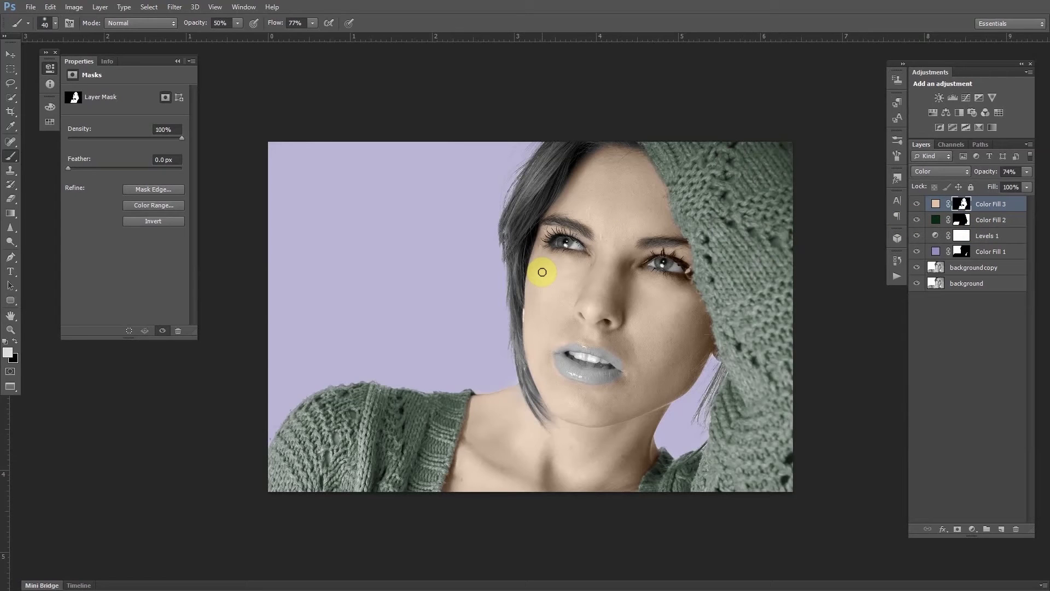
Paint white on the skin fill layer's mask over the sweater's knit holes on the sleeve and shoulder.
{"action": "left_click", "coordinate": [729, 178]}
{"action": "left_click", "coordinate": [726, 195]}
{"action": "left_click", "coordinate": [731, 223]}
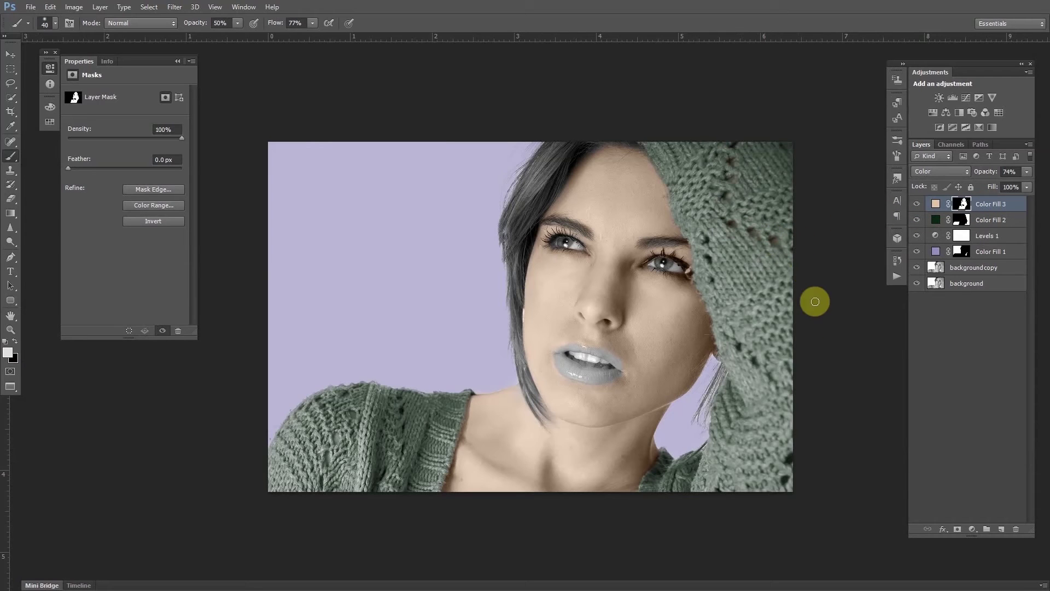
{"action": "left_click", "coordinate": [777, 378]}
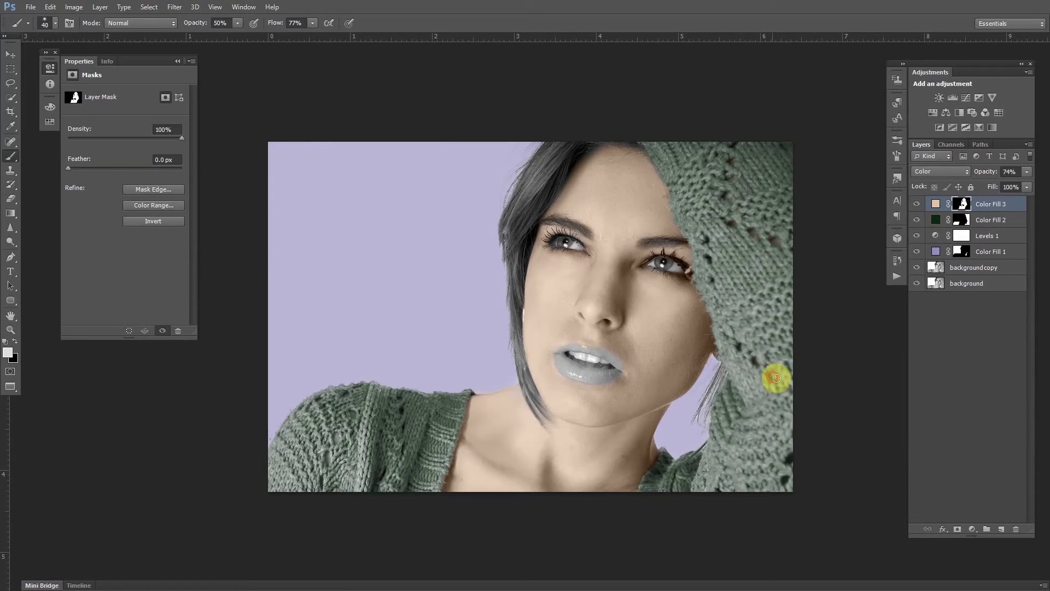
{"action": "left_click", "coordinate": [351, 414]}
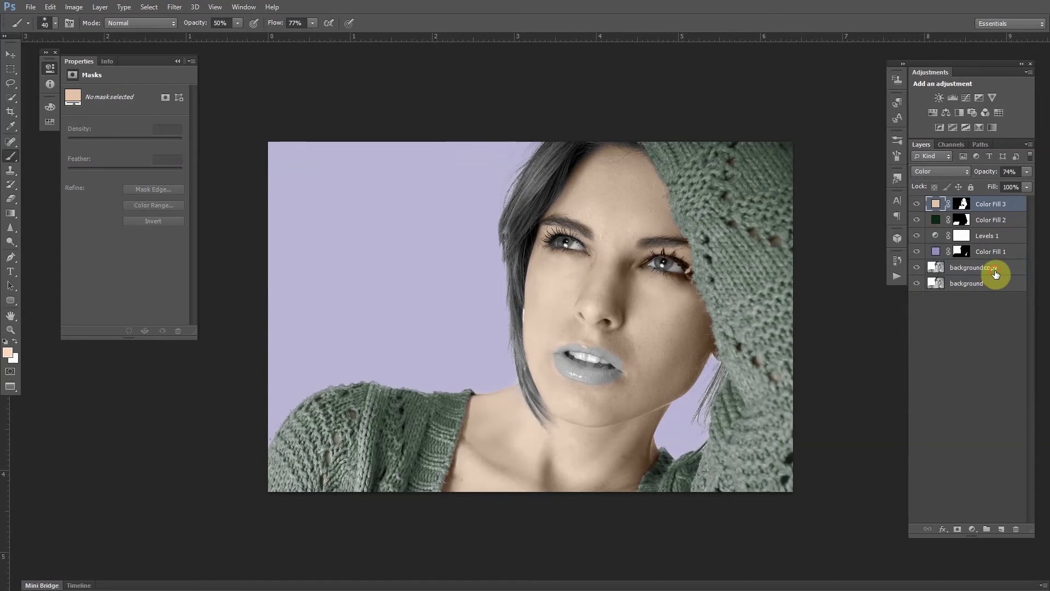
Select both irises on the background copy layer with the Quick Selection tool, subtracting the spill onto the lids and lashes.
{"action": "left_click", "coordinate": [995, 273]}
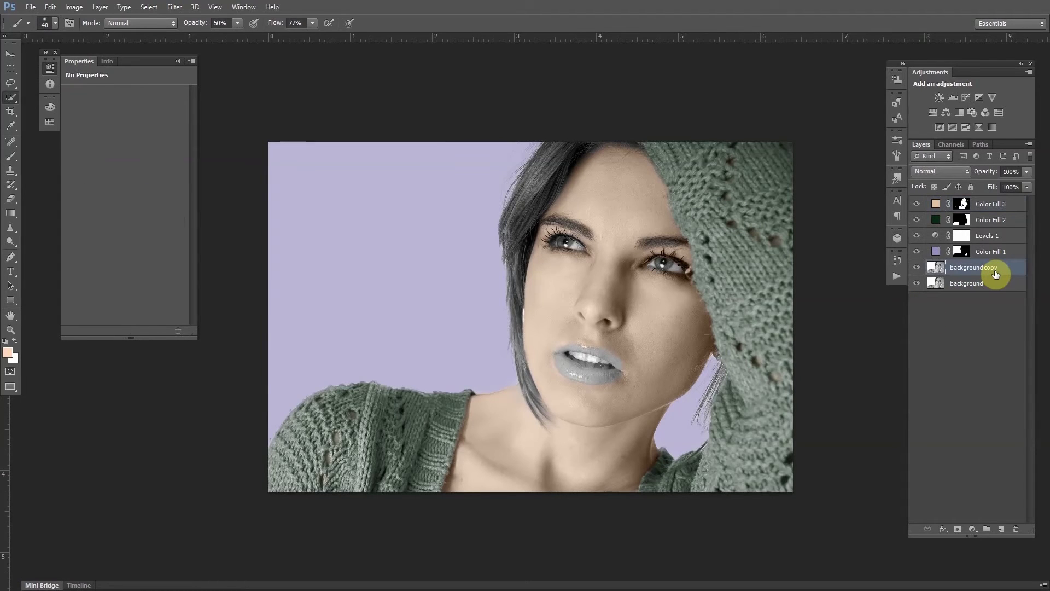
{"action": "key", "text": "w"}
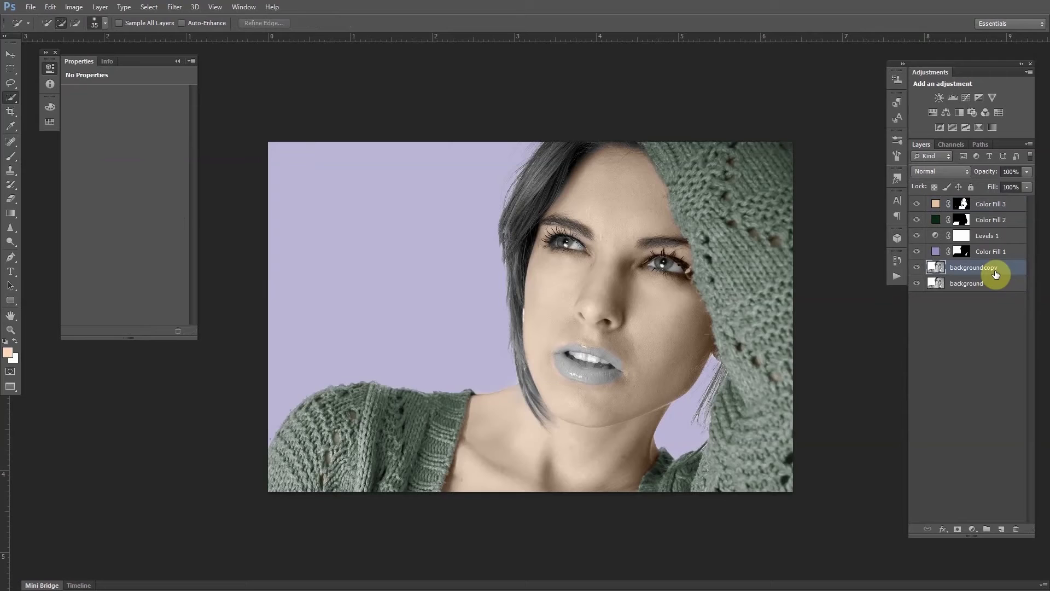
{"action": "mouse_move", "coordinate": [669, 263]}
{"action": "left_mouse_down"}
{"action": "mouse_move", "coordinate": [664, 286]}
{"action": "mouse_move", "coordinate": [647, 274]}
{"action": "mouse_move", "coordinate": [652, 254]}
{"action": "left_mouse_up"}
{"action": "left_click", "coordinate": [662, 251], "text": "alt"}
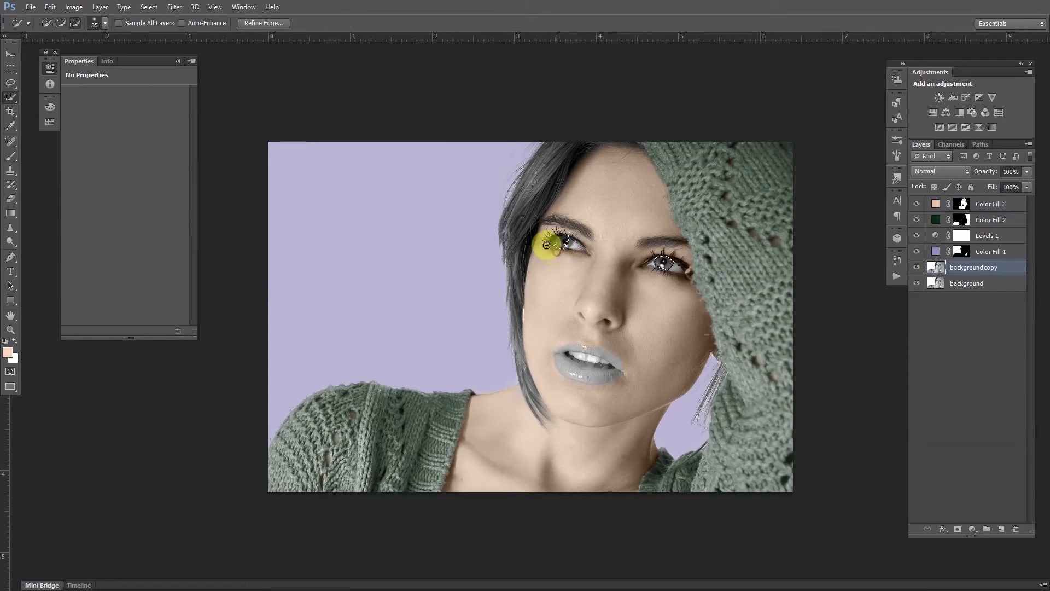
{"action": "left_click", "coordinate": [557, 234], "text": "alt"}
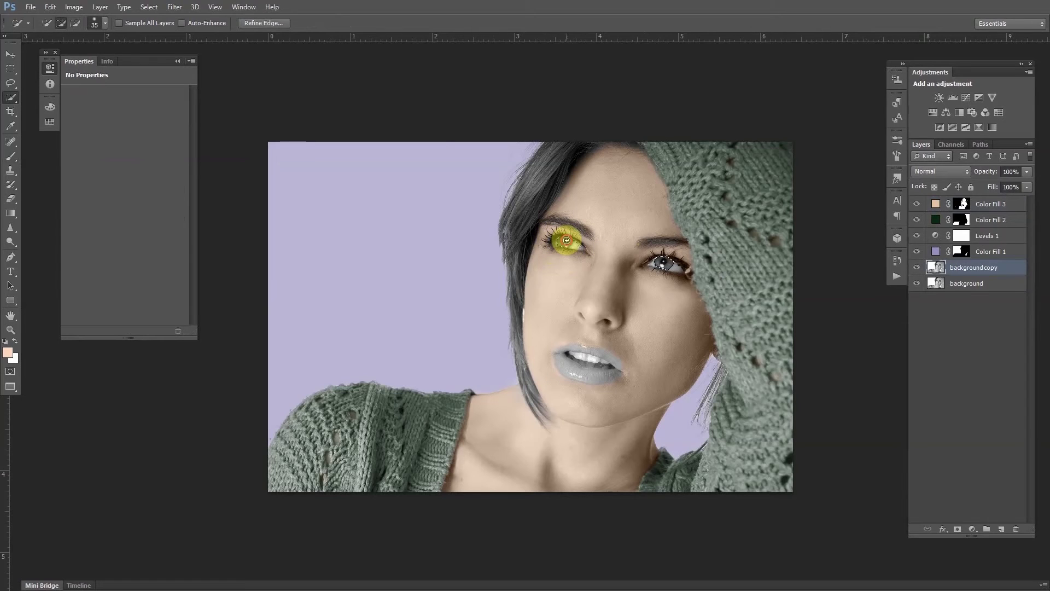
{"action": "left_click", "coordinate": [567, 242]}
{"action": "left_click", "coordinate": [577, 242], "text": "alt"}
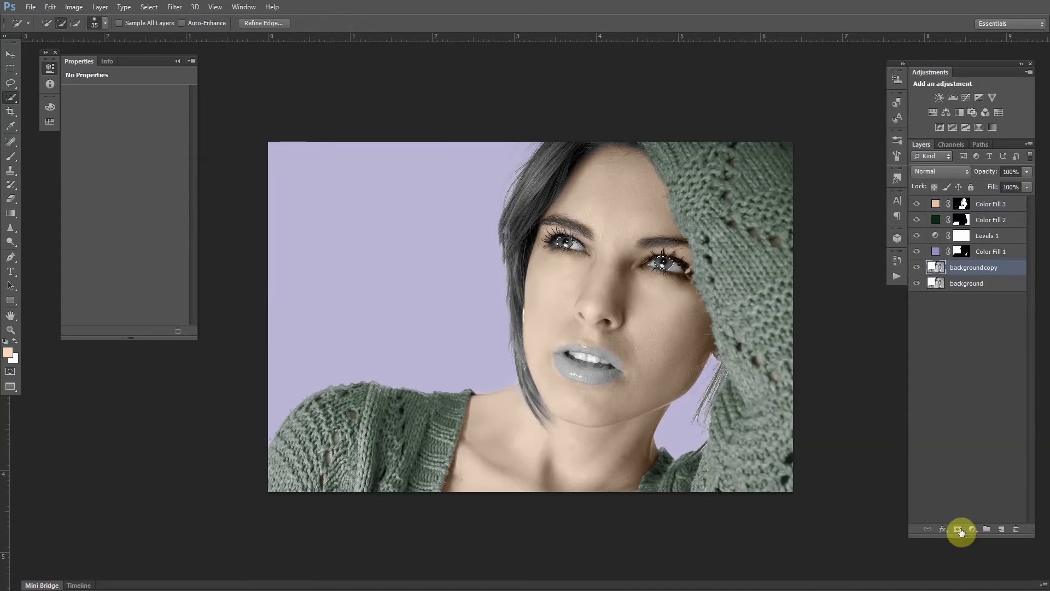
Add a Solid Color fill layer in teal green (#5bac96) over the selected irises, above the background copy layer.
{"action": "left_click", "coordinate": [971, 529]}
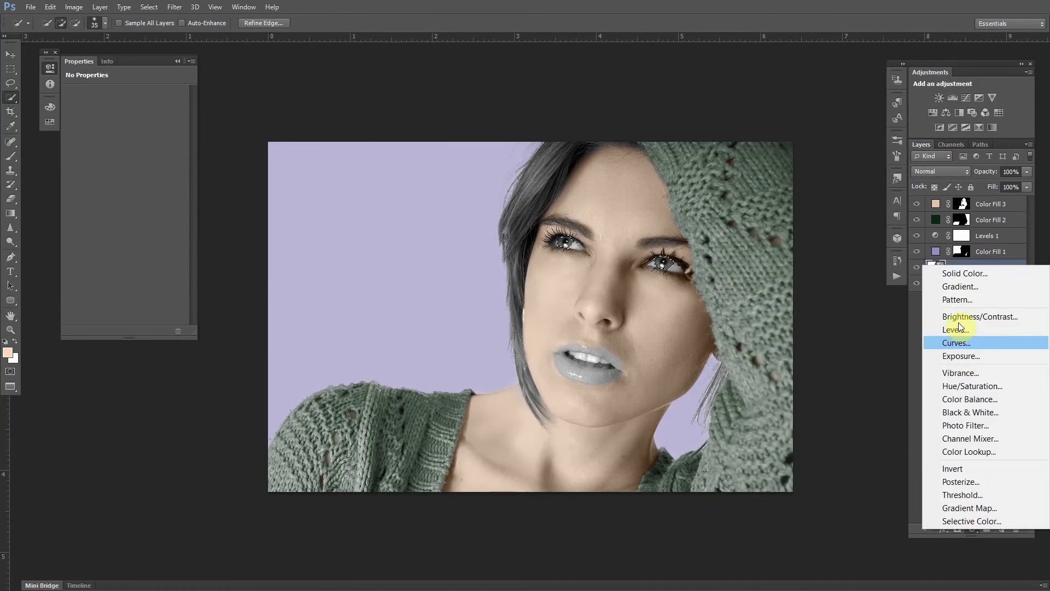
{"action": "left_click", "coordinate": [962, 272]}
{"action": "left_click_drag", "start_coordinate": [215, 219], "coordinate": [215, 178]}
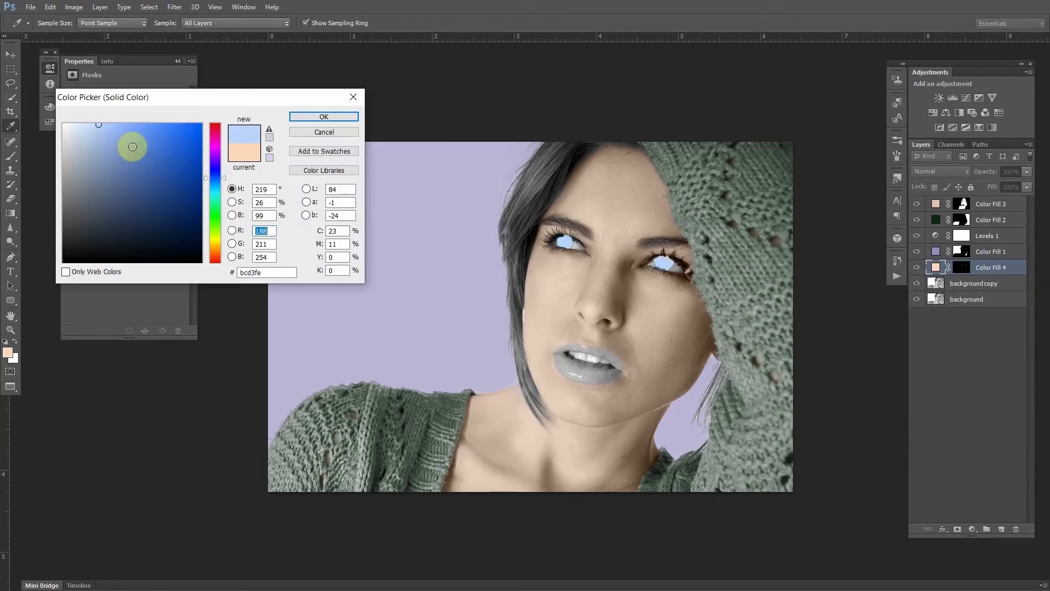
{"action": "left_click", "coordinate": [215, 171]}
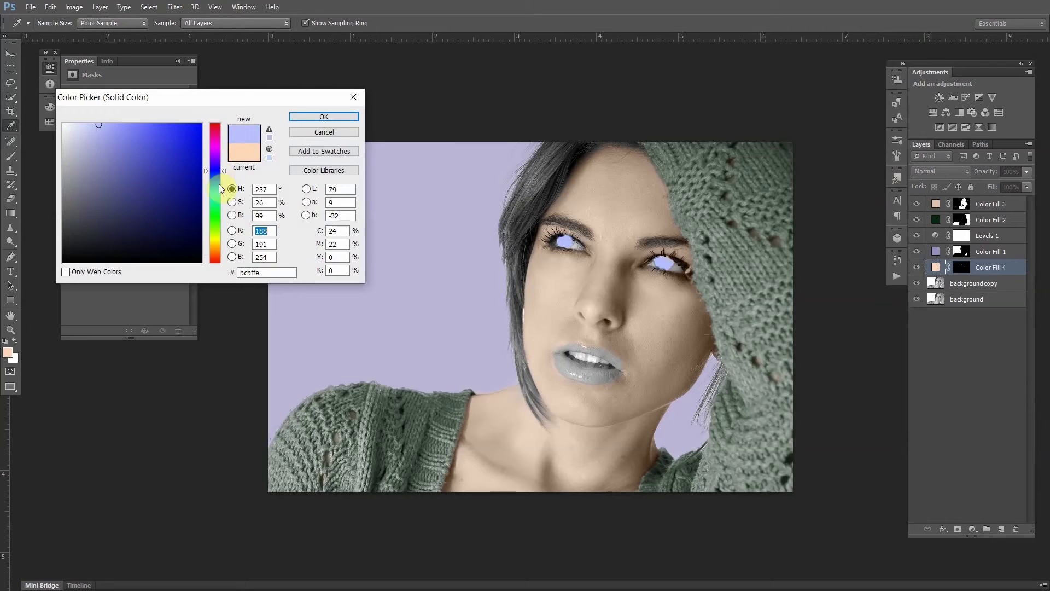
{"action": "left_click_drag", "start_coordinate": [205, 171], "coordinate": [208, 199]}
{"action": "mouse_move", "coordinate": [144, 195]}
{"action": "left_mouse_down"}
{"action": "mouse_move", "coordinate": [117, 169]}
{"action": "mouse_move", "coordinate": [129, 154]}
{"action": "left_mouse_up"}
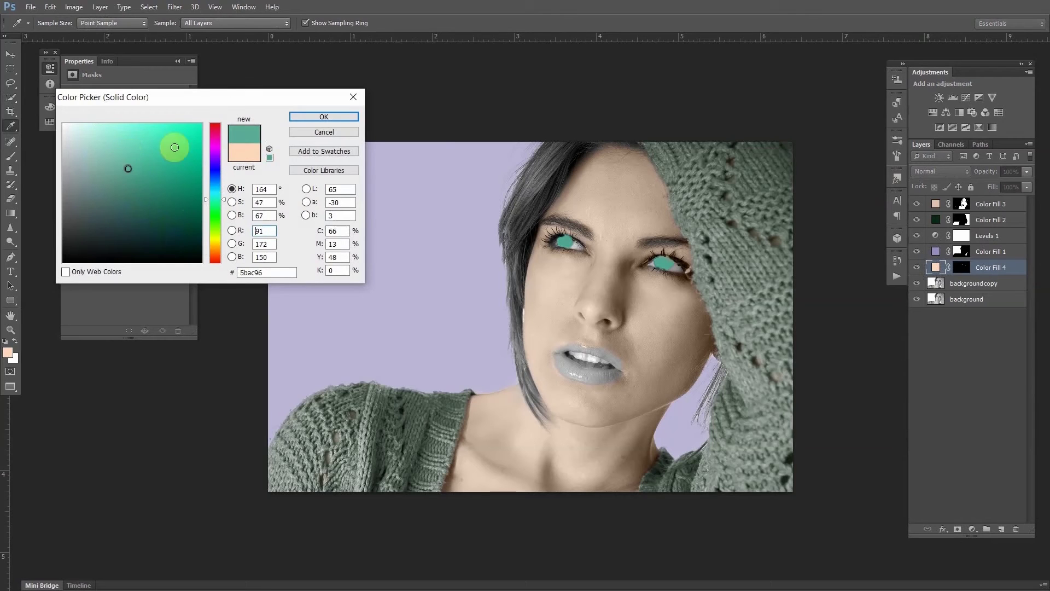
{"action": "left_click", "coordinate": [302, 117]}
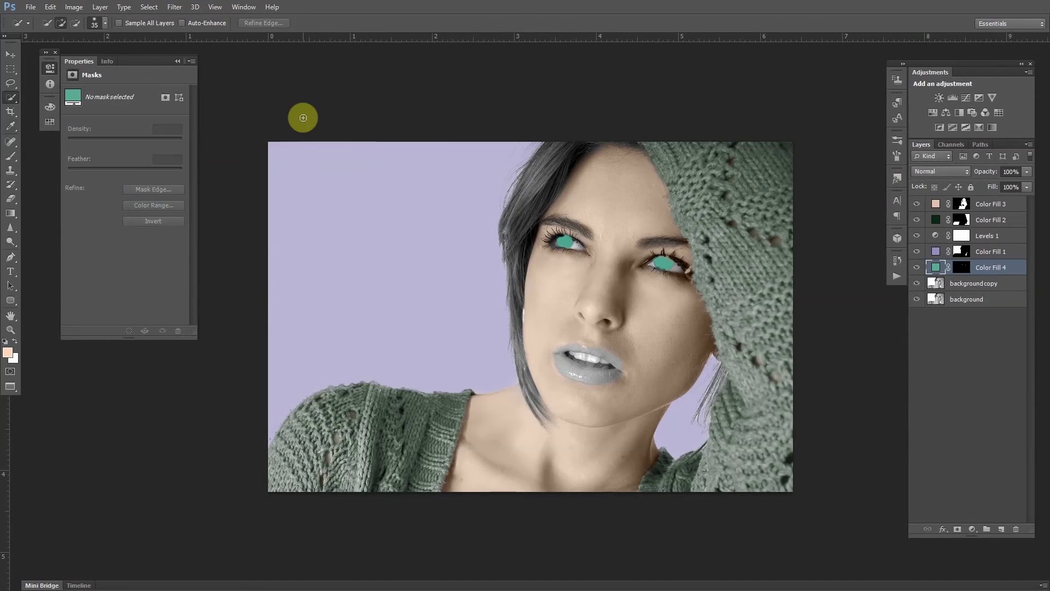
Set the iris fill layer to the Color blend mode and 30% opacity.
{"action": "left_click", "coordinate": [951, 173]}
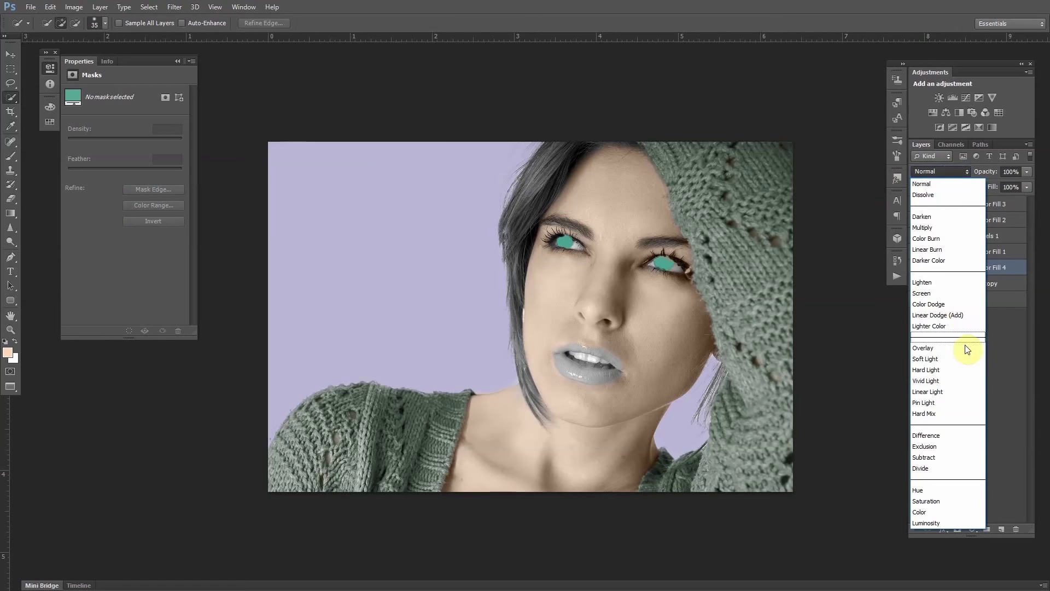
{"action": "left_click", "coordinate": [942, 512]}
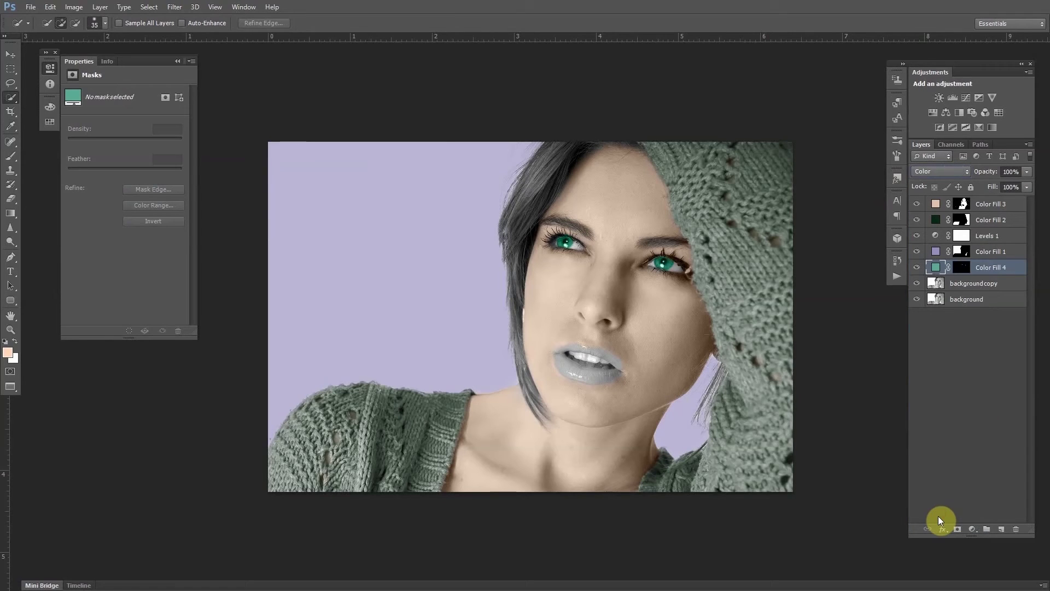
{"action": "left_click", "coordinate": [1027, 172]}
{"action": "left_click_drag", "start_coordinate": [992, 185], "coordinate": [993, 186]}
Target the iris fill layer's mask and ready the Brush with black for refining the tint's edges.
{"action": "left_click", "coordinate": [961, 270]}
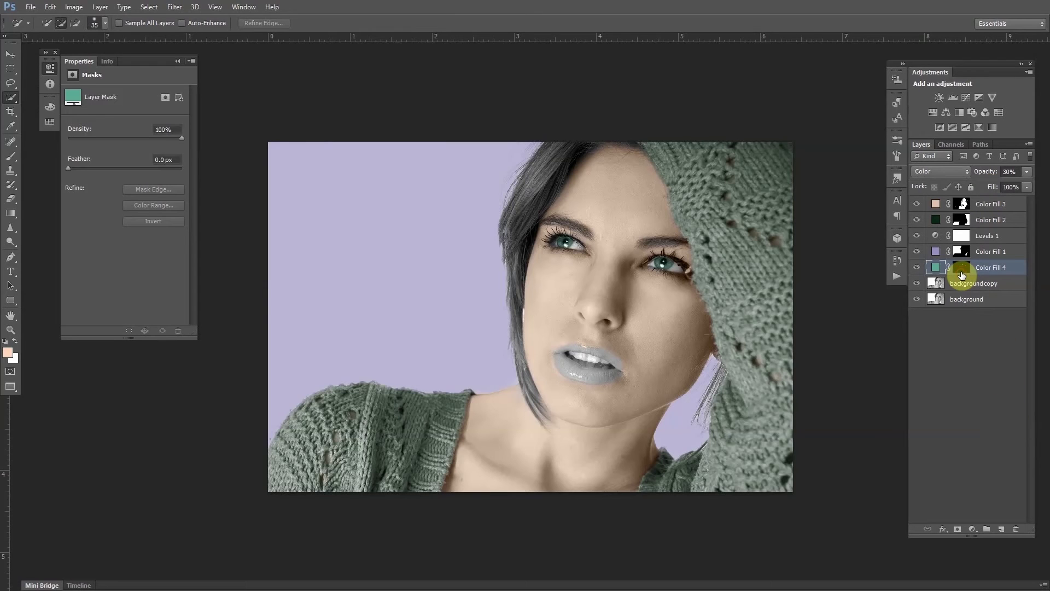
{"action": "left_click", "coordinate": [6, 341]}
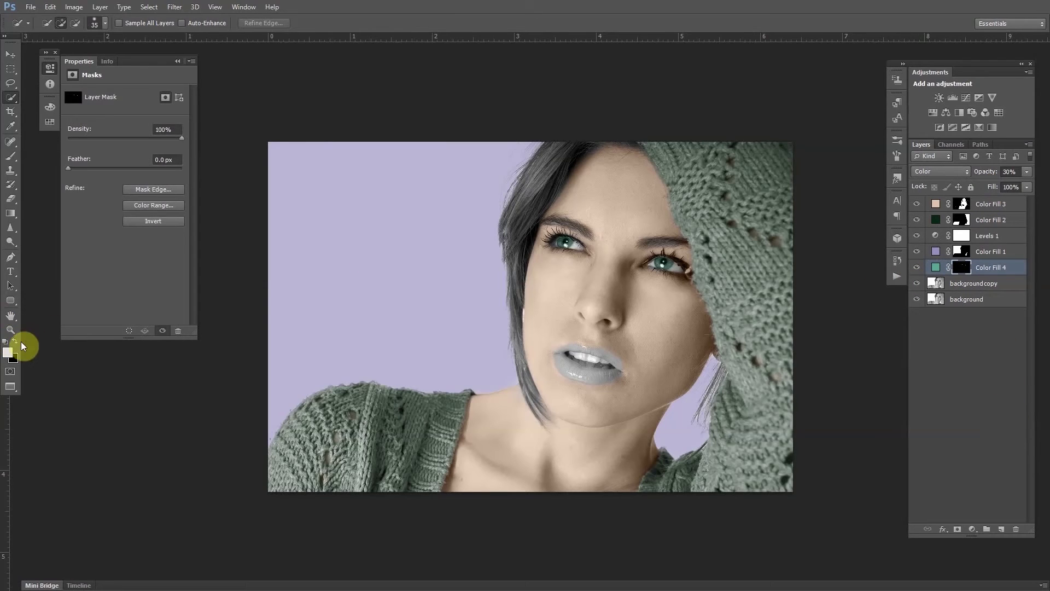
{"action": "key", "text": "b"}
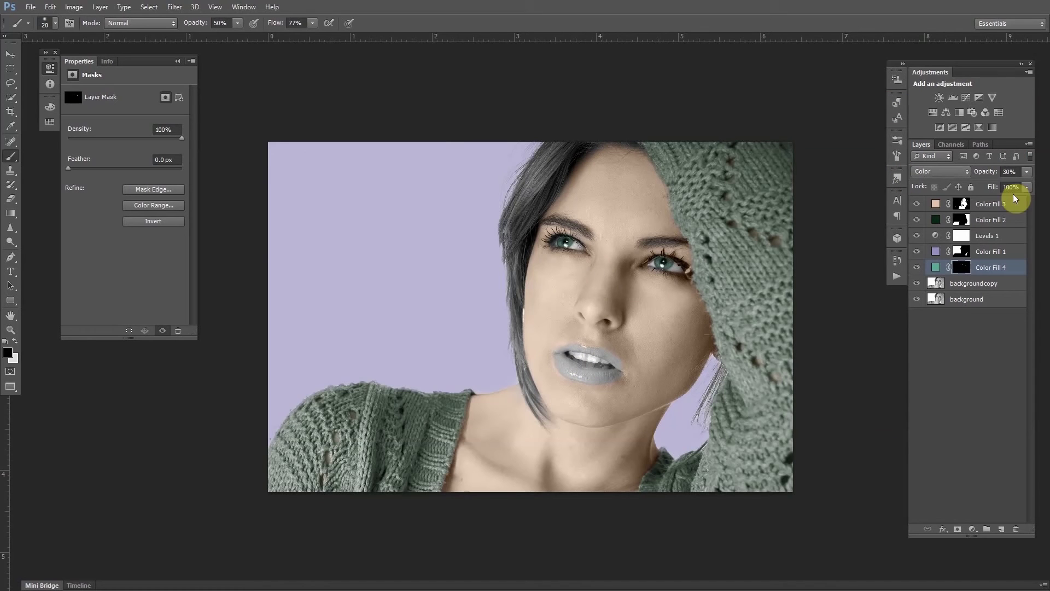
With the skin fill layer Color Fill 3 active, select the lips with the Quick Selection tool and trim the surrounding skin.
{"action": "left_click", "coordinate": [998, 205]}
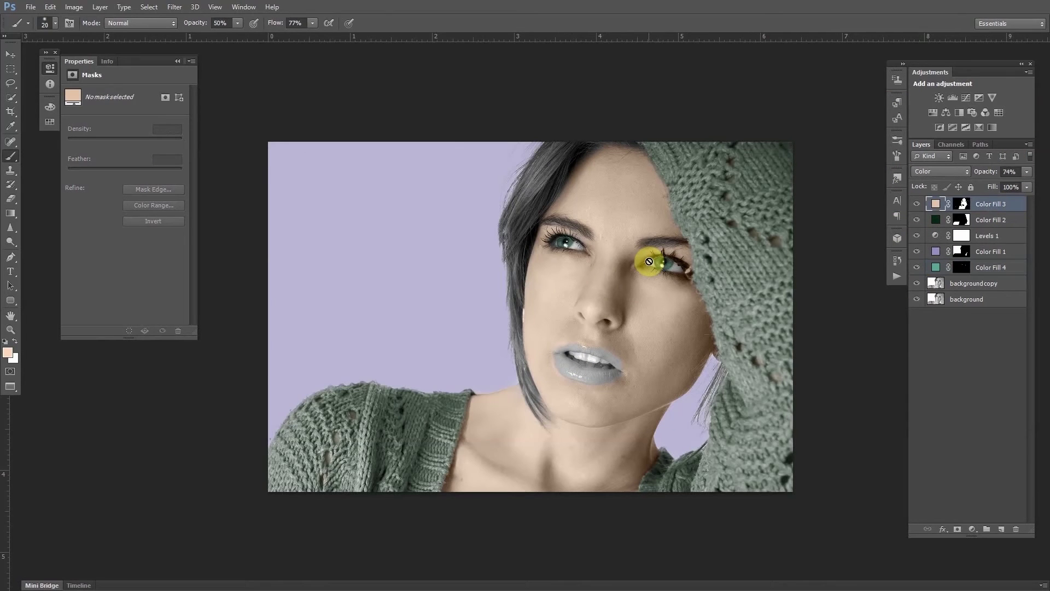
{"action": "key", "text": "w"}
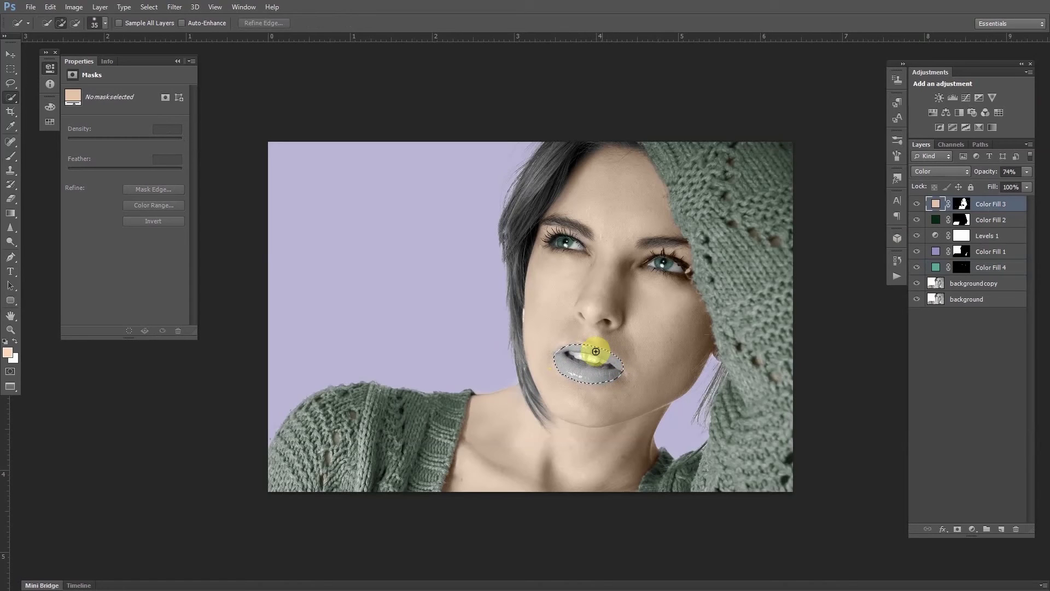
{"action": "left_click", "coordinate": [561, 354]}
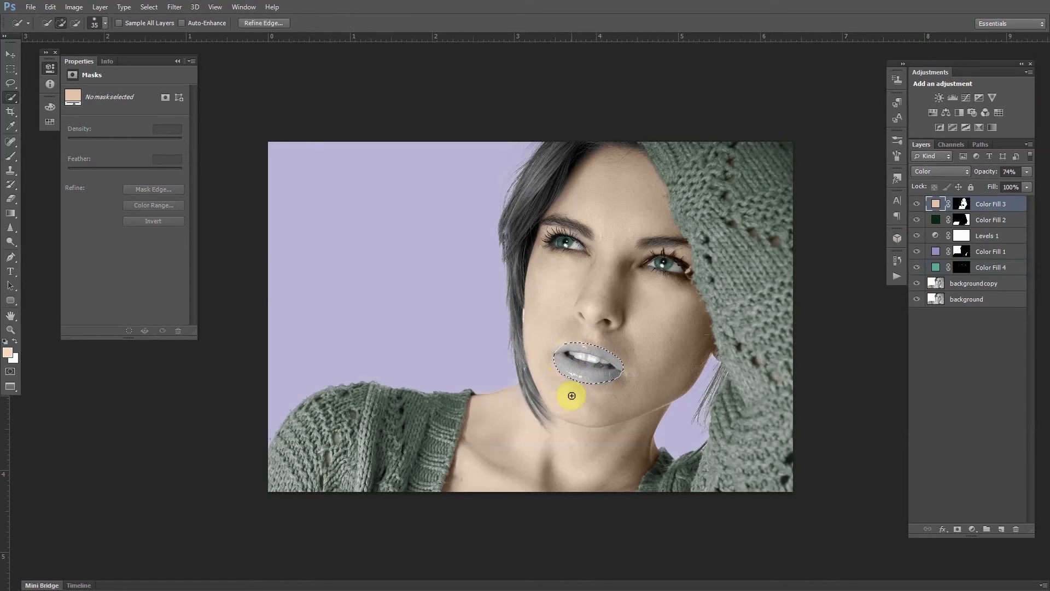
{"action": "key", "text": "alt"}
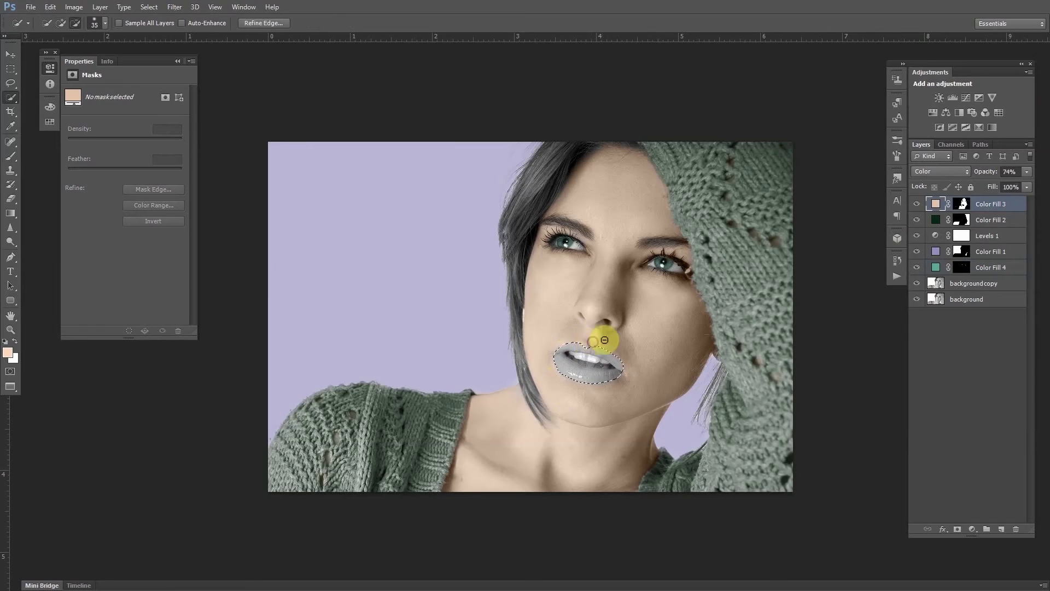
{"action": "key", "text": "alt"}
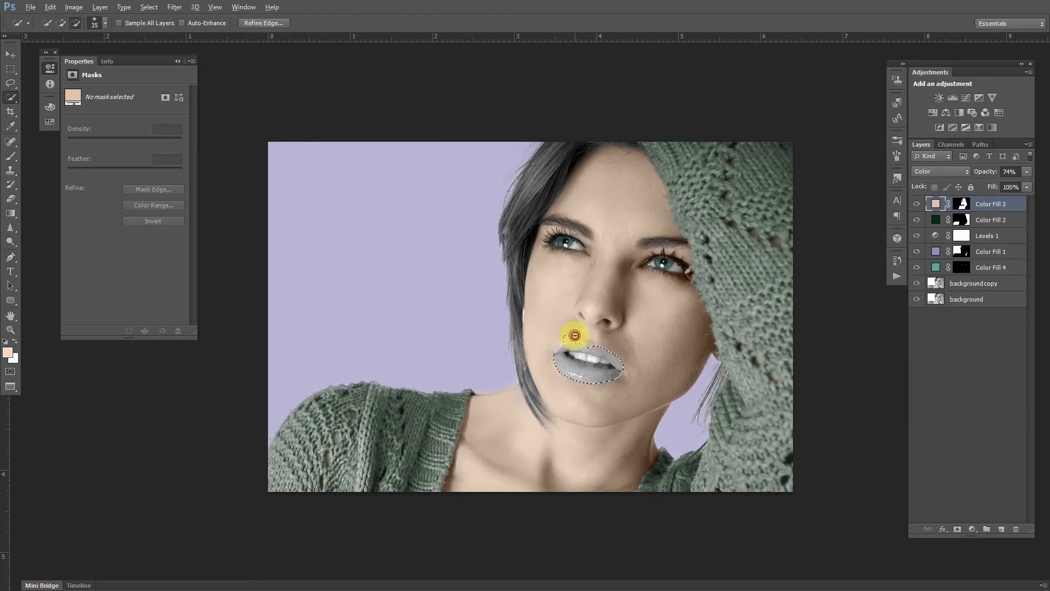
{"action": "left_click", "coordinate": [572, 343], "text": "alt"}
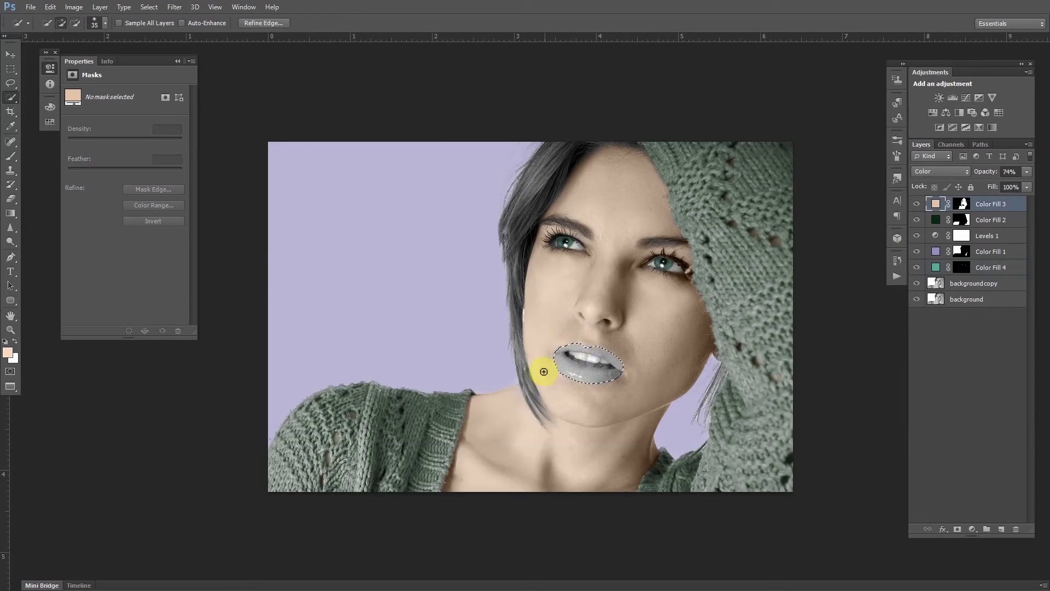
Subtract the teeth and mouth opening from the lip selection, adding back any missed parts of the lips.
{"action": "key", "text": "alt"}
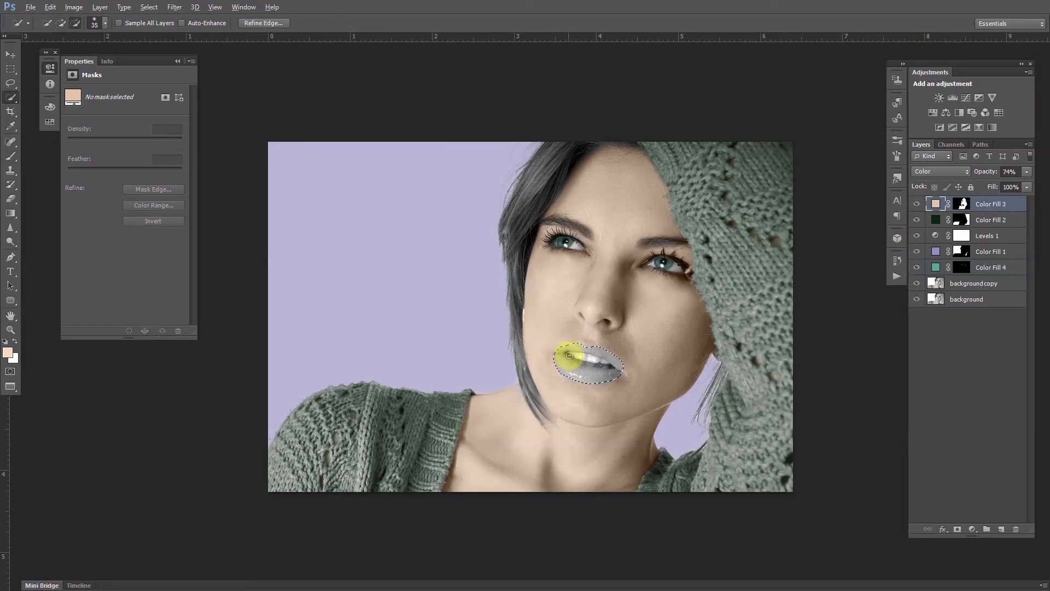
{"action": "left_click_drag", "start_coordinate": [599, 361], "coordinate": [607, 365]}
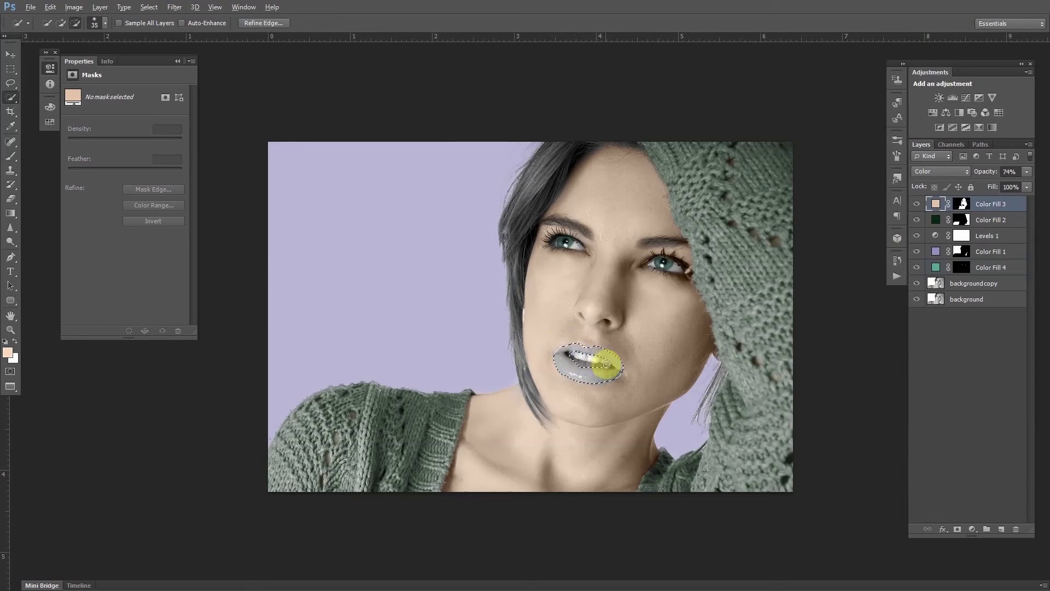
{"action": "left_click", "coordinate": [576, 362]}
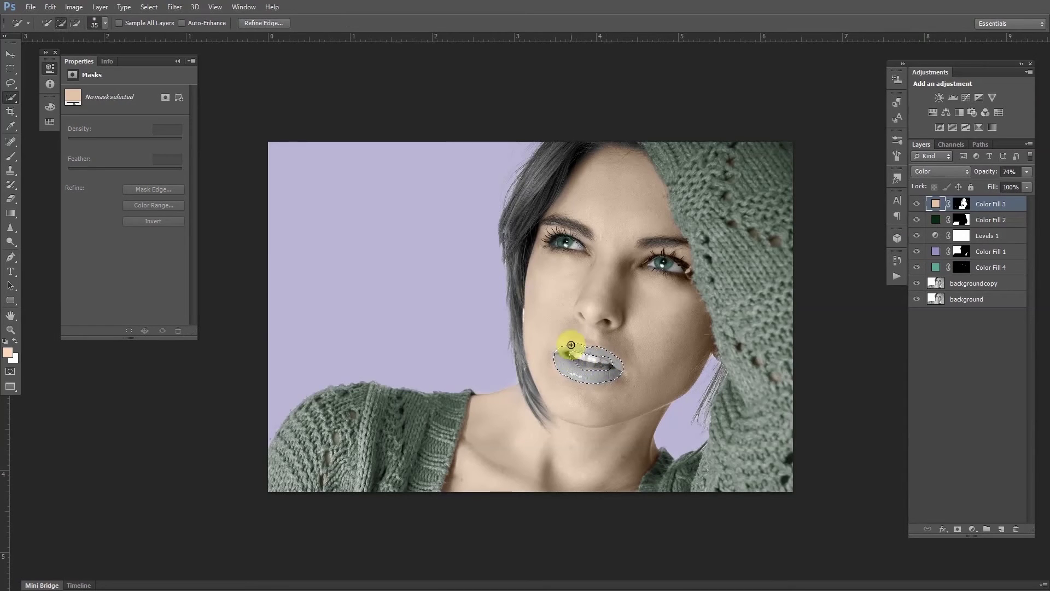
{"action": "left_click", "coordinate": [587, 356], "text": "alt"}
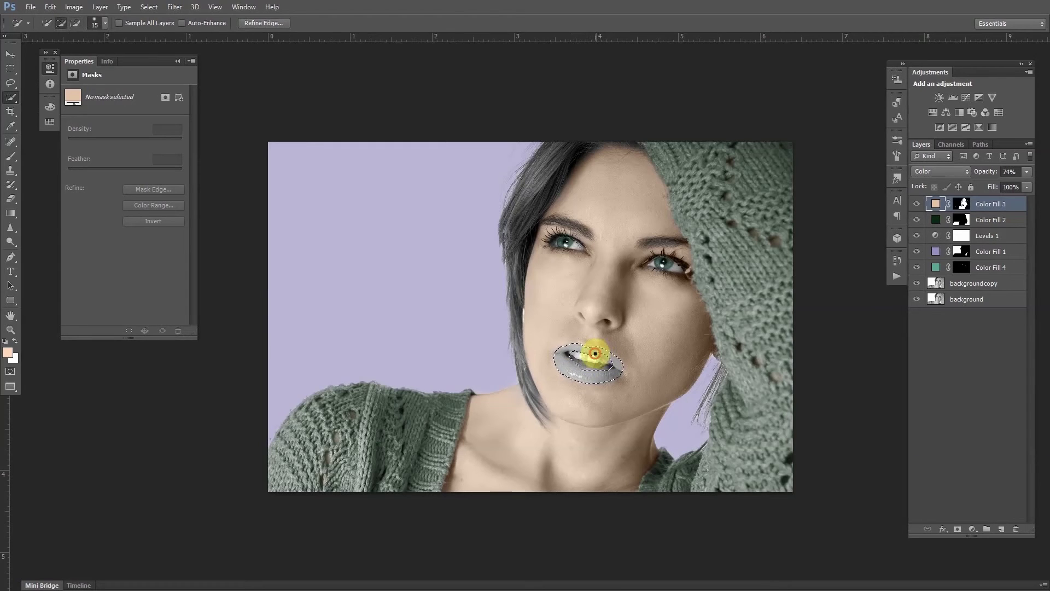
{"action": "left_click", "coordinate": [609, 368], "text": "alt"}
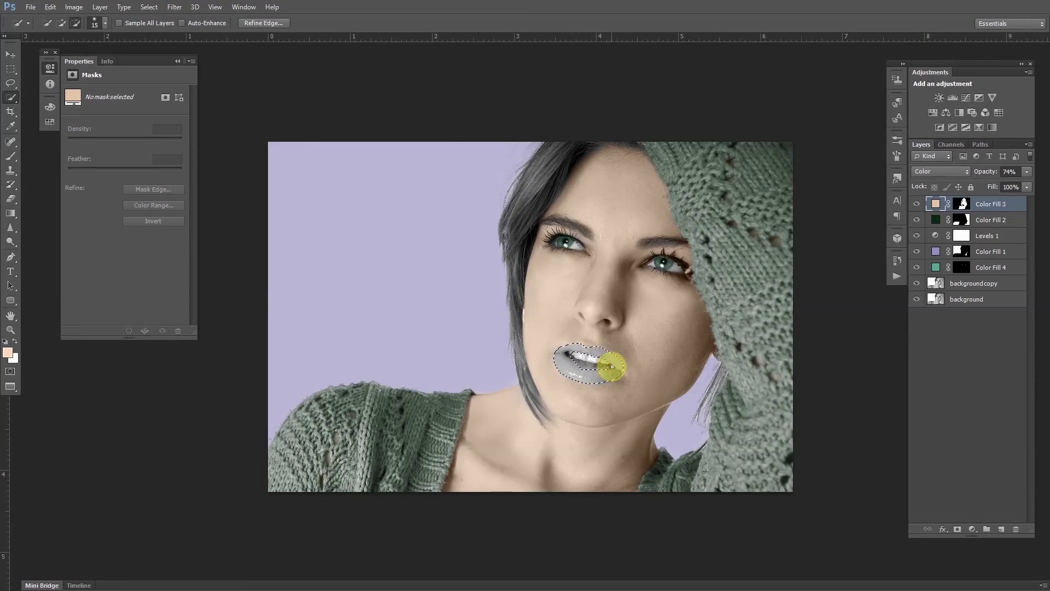
{"action": "left_click", "coordinate": [576, 368]}
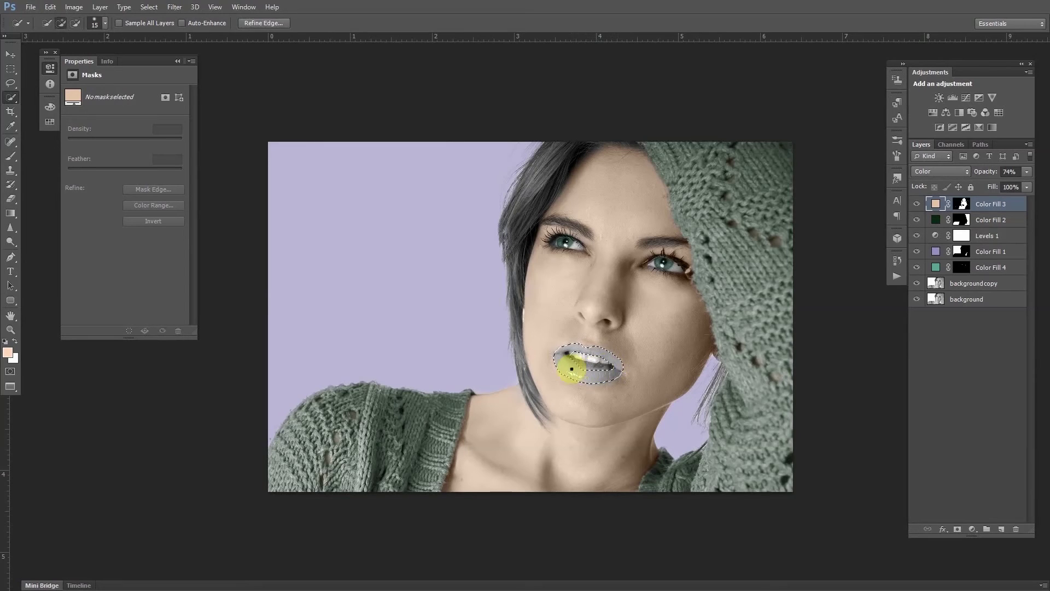
{"action": "left_click", "coordinate": [572, 356], "text": "alt"}
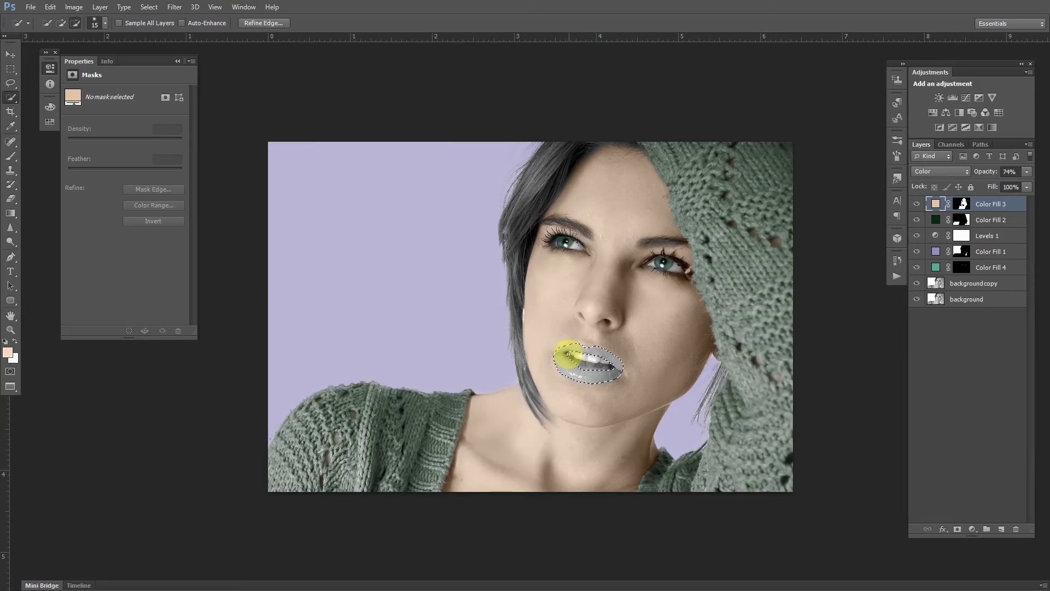
{"action": "left_click", "coordinate": [575, 366]}
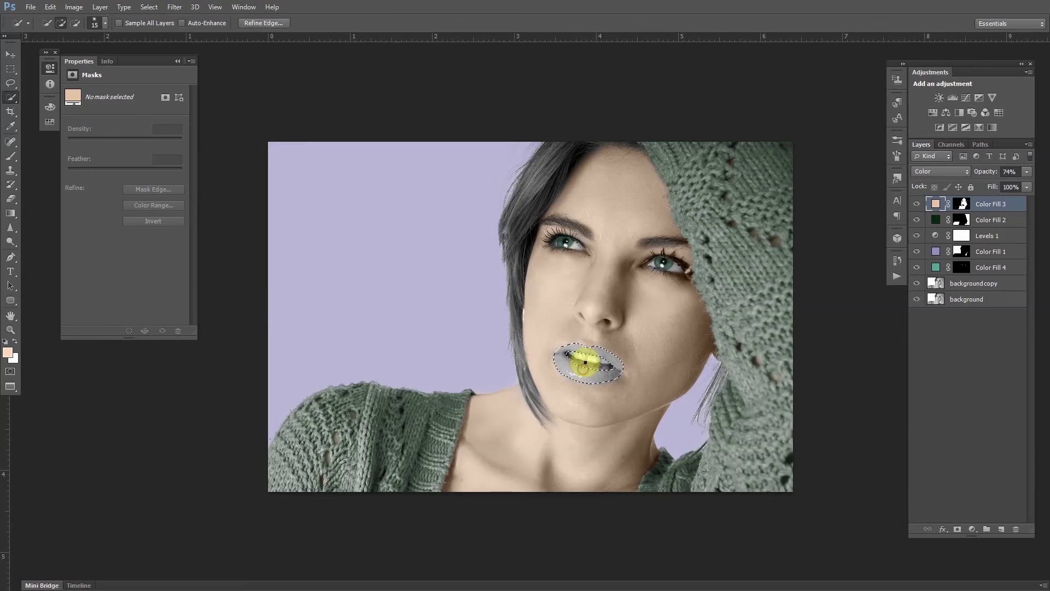
{"action": "key", "text": "ctrl+plus"}
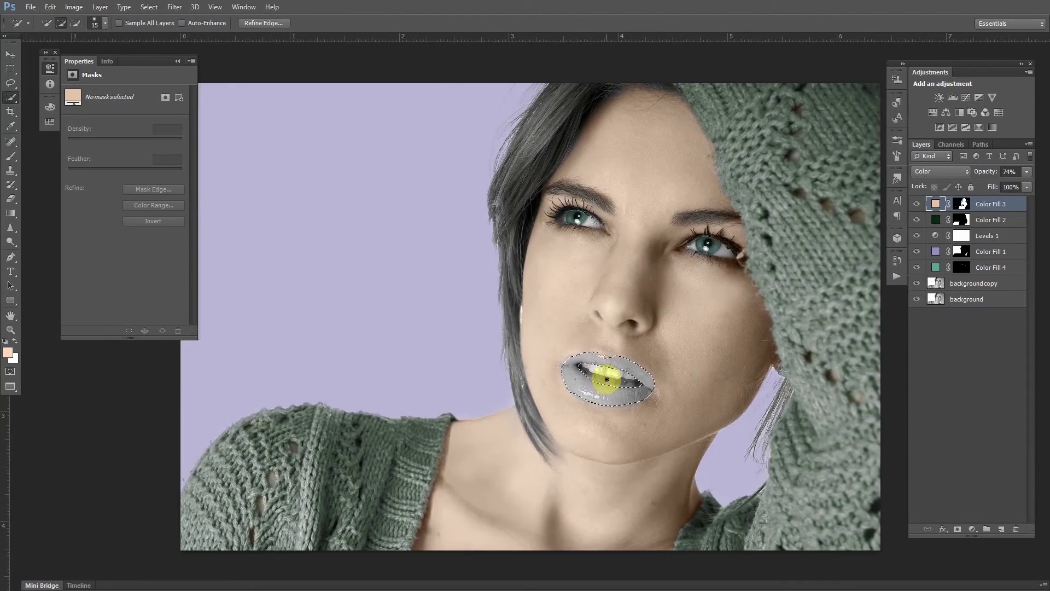
{"action": "key", "text": "alt"}
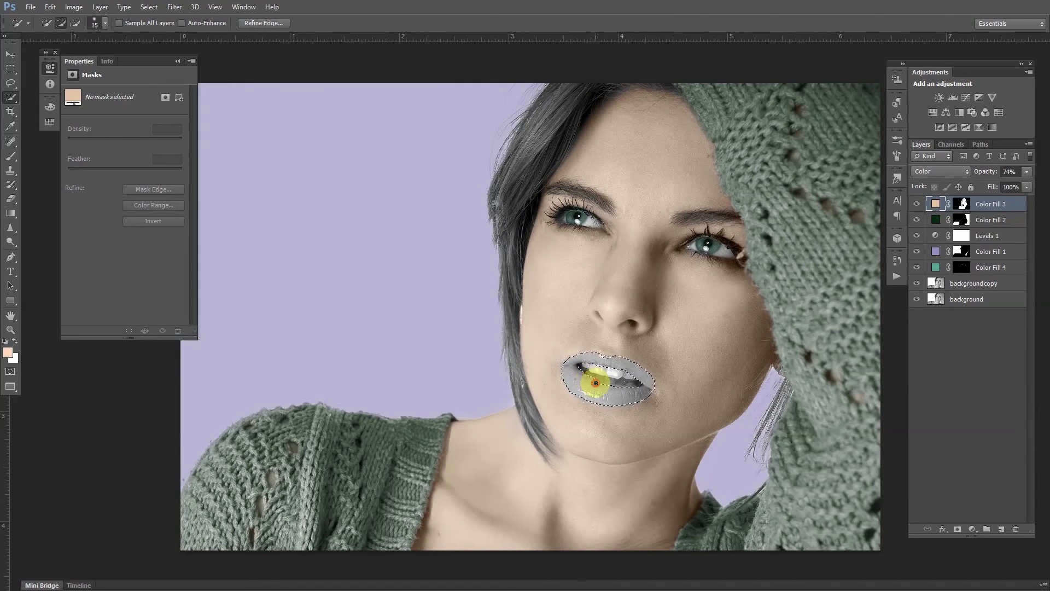
{"action": "key", "text": "alt"}
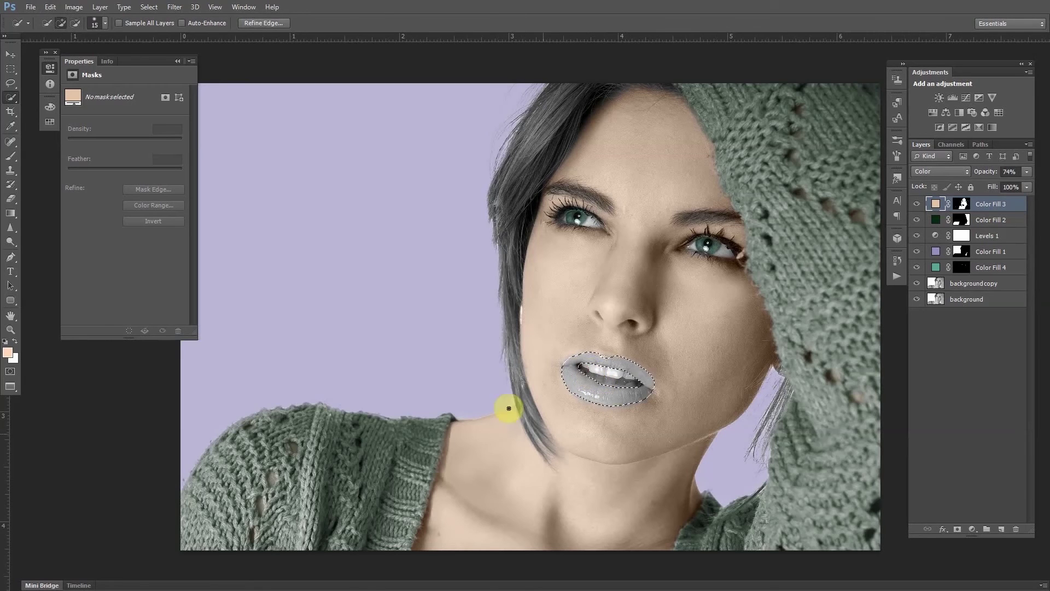
Add a solid colour fill of pinkish red #f14461 from the lip selection, with Color blend mode and 66% opacity.
{"action": "left_click", "coordinate": [972, 528]}
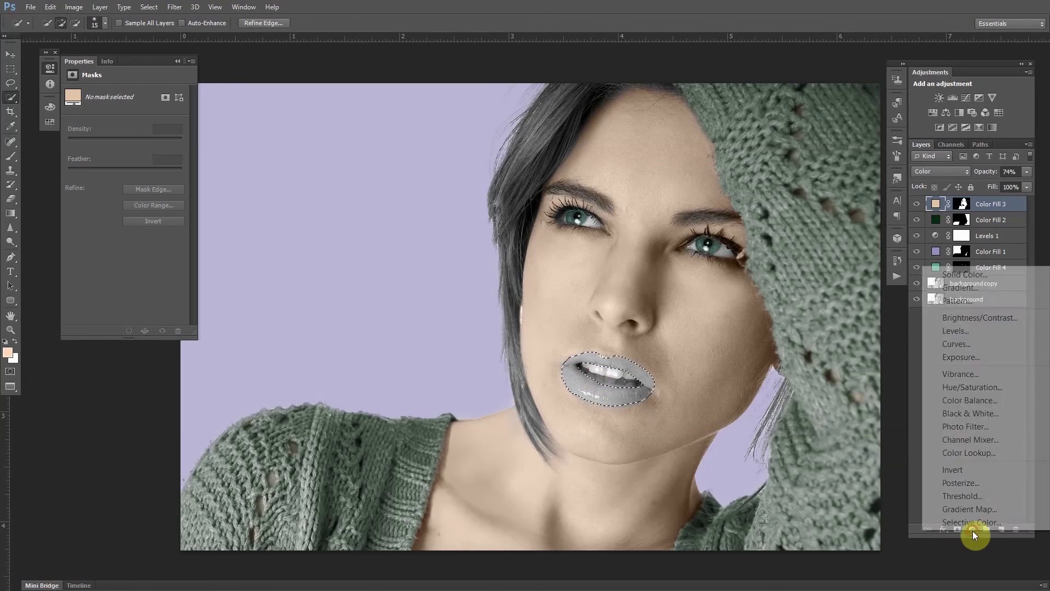
{"action": "left_click", "coordinate": [939, 275]}
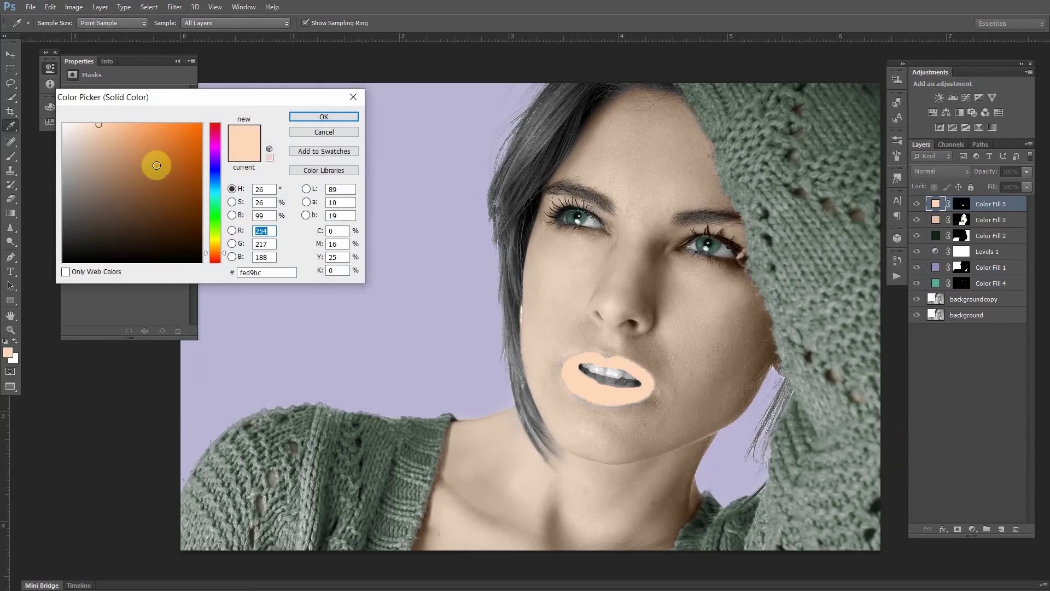
{"action": "left_click", "coordinate": [211, 127]}
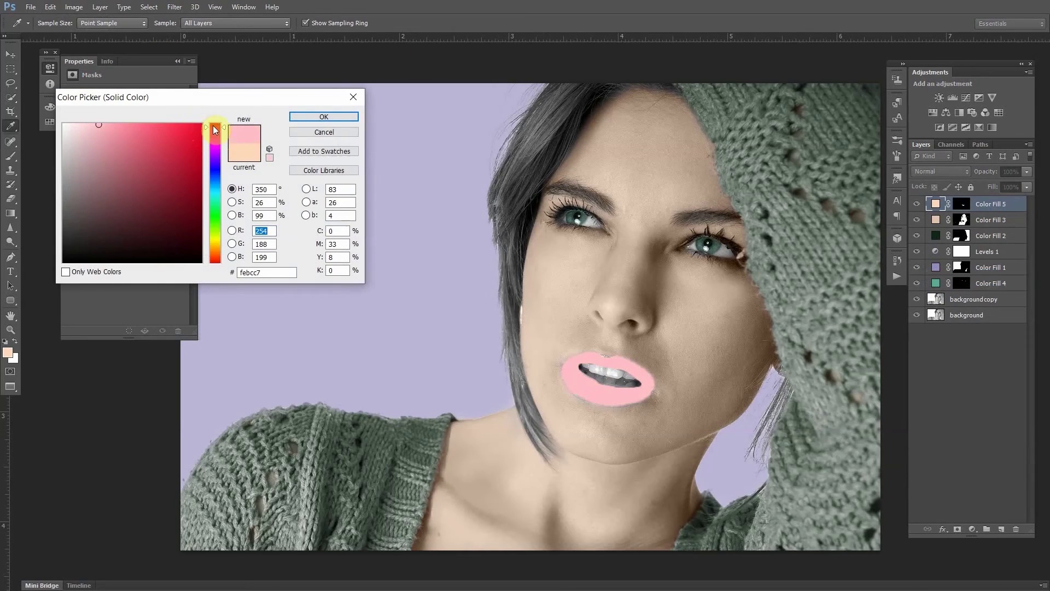
{"action": "left_click", "coordinate": [169, 132]}
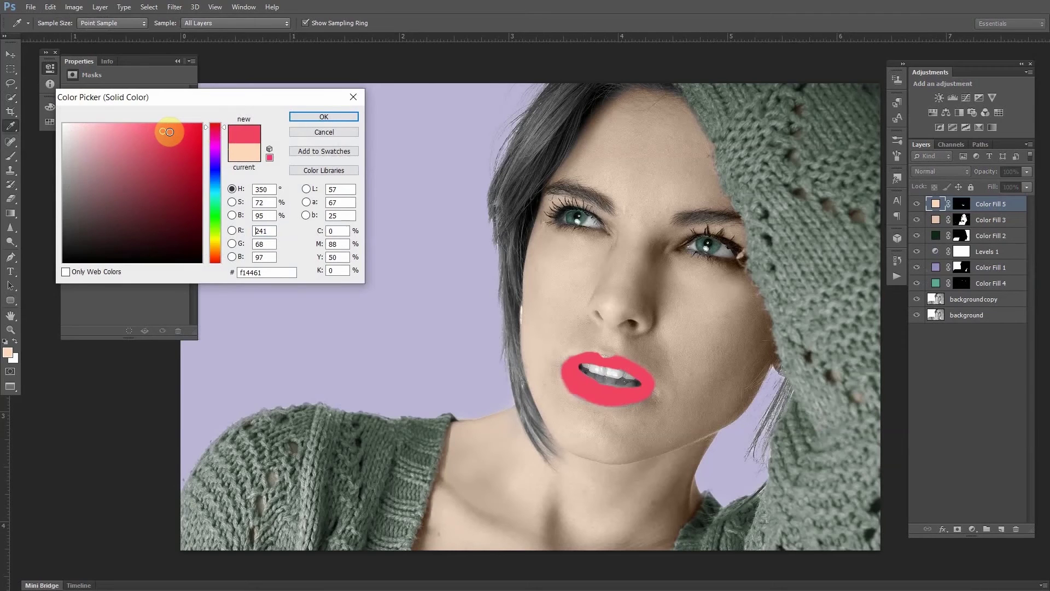
{"action": "left_click", "coordinate": [307, 115]}
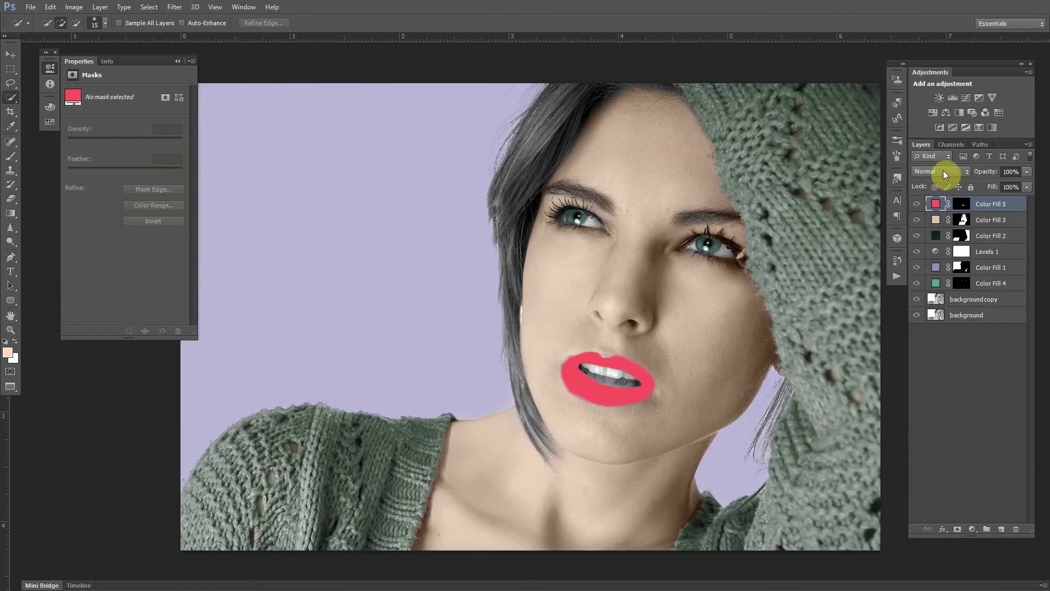
{"action": "left_click", "coordinate": [944, 171]}
{"action": "left_click", "coordinate": [939, 511]}
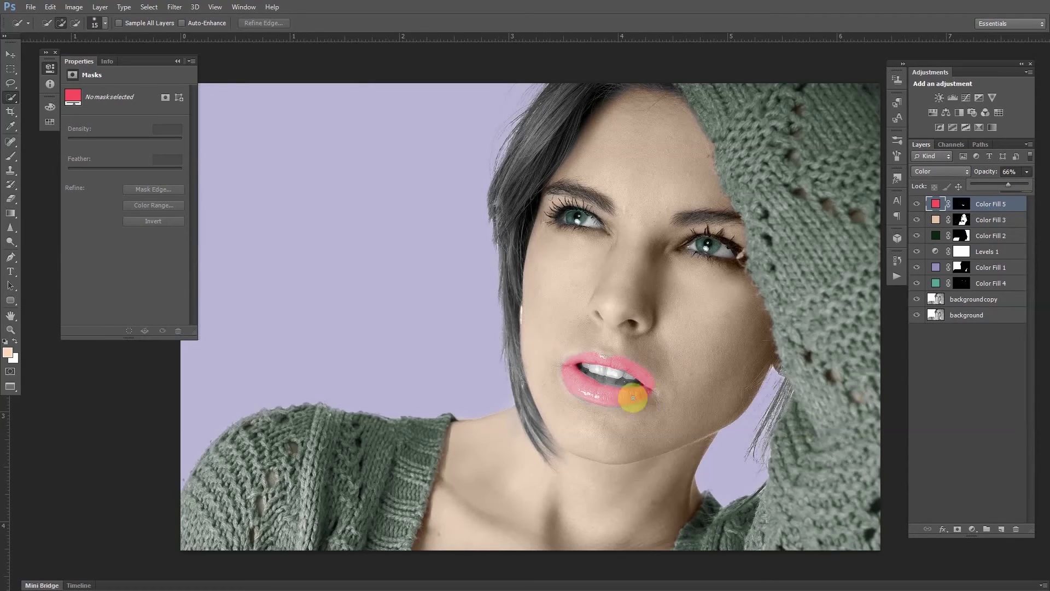
Brush white on the lip fill's mask along the missed lip edges, and black over the colour spill beside the upper lip.
{"action": "left_click", "coordinate": [968, 204]}
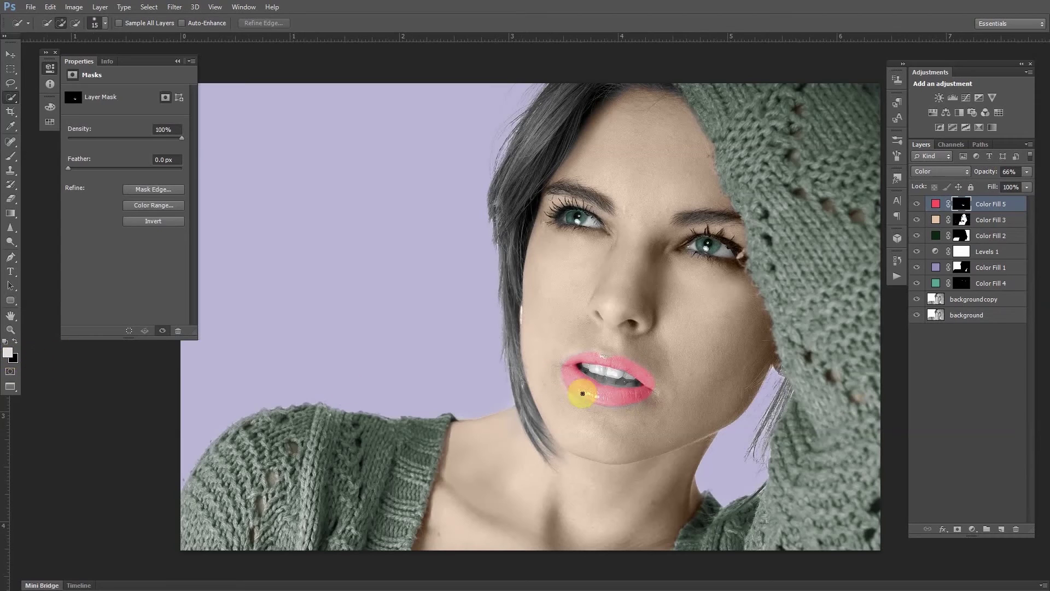
{"action": "key", "text": "b"}
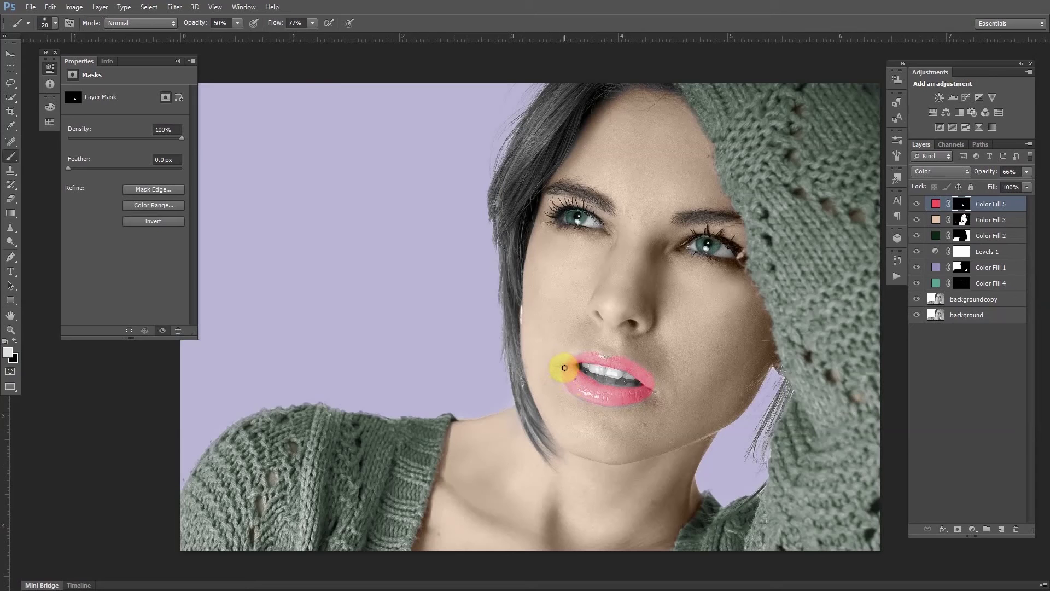
{"action": "key", "text": "ctrl+plus"}
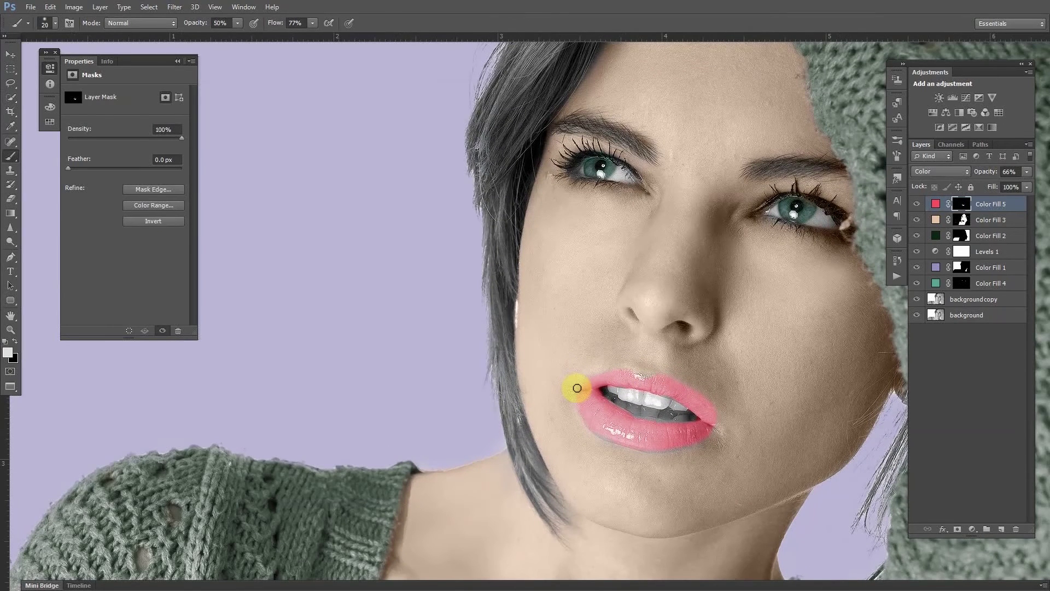
{"action": "mouse_move", "coordinate": [579, 391]}
{"action": "left_mouse_down"}
{"action": "mouse_move", "coordinate": [609, 370]}
{"action": "mouse_move", "coordinate": [584, 385]}
{"action": "mouse_move", "coordinate": [612, 371]}
{"action": "mouse_move", "coordinate": [656, 375]}
{"action": "mouse_move", "coordinate": [606, 393]}
{"action": "mouse_move", "coordinate": [597, 425]}
{"action": "mouse_move", "coordinate": [589, 417]}
{"action": "mouse_move", "coordinate": [609, 433]}
{"action": "mouse_move", "coordinate": [584, 415]}
{"action": "mouse_move", "coordinate": [603, 433]}
{"action": "mouse_move", "coordinate": [645, 443]}
{"action": "mouse_move", "coordinate": [582, 421]}
{"action": "mouse_move", "coordinate": [629, 445]}
{"action": "mouse_move", "coordinate": [685, 446]}
{"action": "mouse_move", "coordinate": [694, 436]}
{"action": "mouse_move", "coordinate": [640, 448]}
{"action": "mouse_move", "coordinate": [713, 427]}
{"action": "left_mouse_up"}
{"action": "key", "text": "x"}
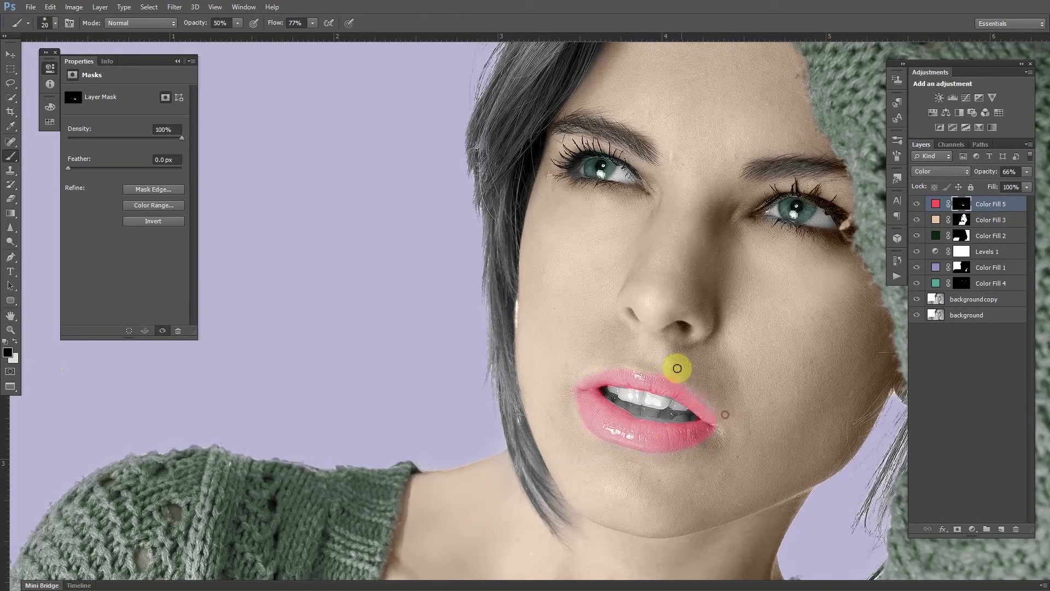
{"action": "left_click_drag", "start_coordinate": [674, 382], "coordinate": [715, 415]}
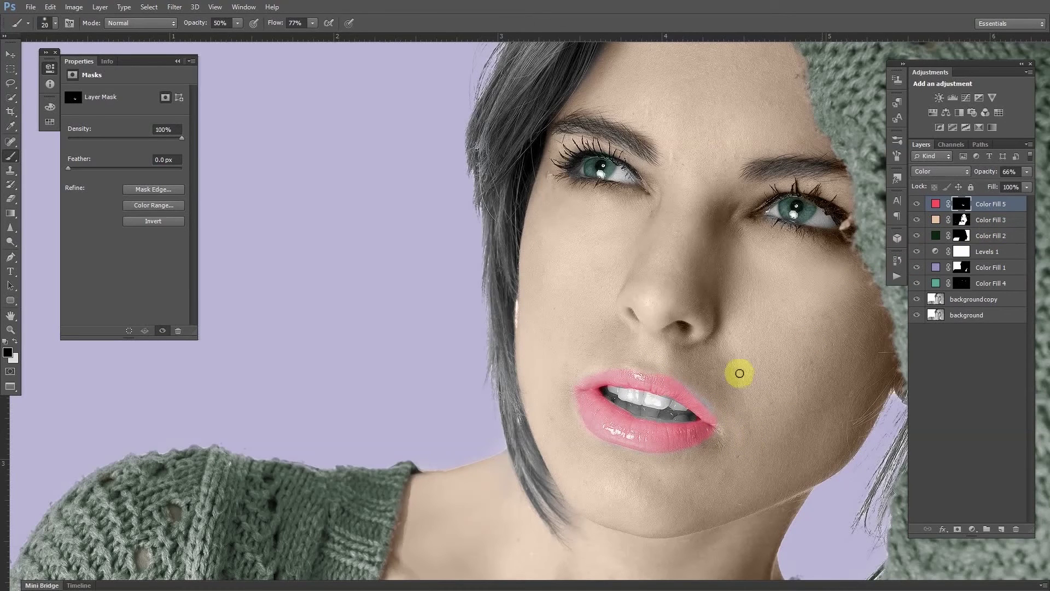
Paint white on the Color Fill 3 mask to extend the skin tint along the upper lip and mouth corner.
{"action": "left_click", "coordinate": [937, 220]}
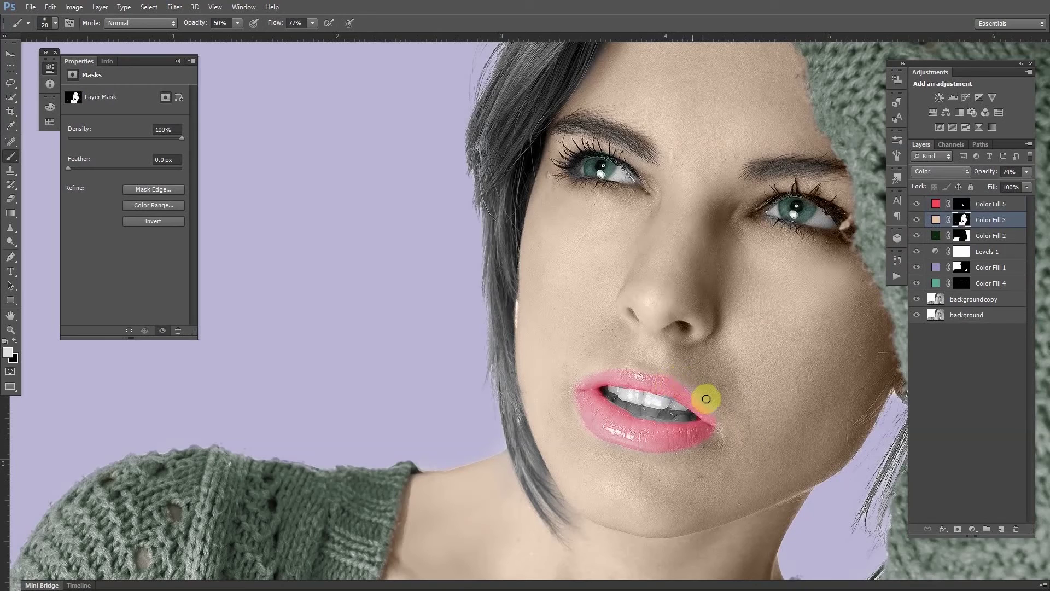
{"action": "left_click_drag", "start_coordinate": [711, 409], "coordinate": [687, 384]}
{"action": "mouse_move", "coordinate": [686, 384]}
{"action": "left_mouse_down"}
{"action": "mouse_move", "coordinate": [722, 417]}
{"action": "mouse_move", "coordinate": [679, 370]}
{"action": "mouse_move", "coordinate": [733, 425]}
{"action": "left_mouse_up"}
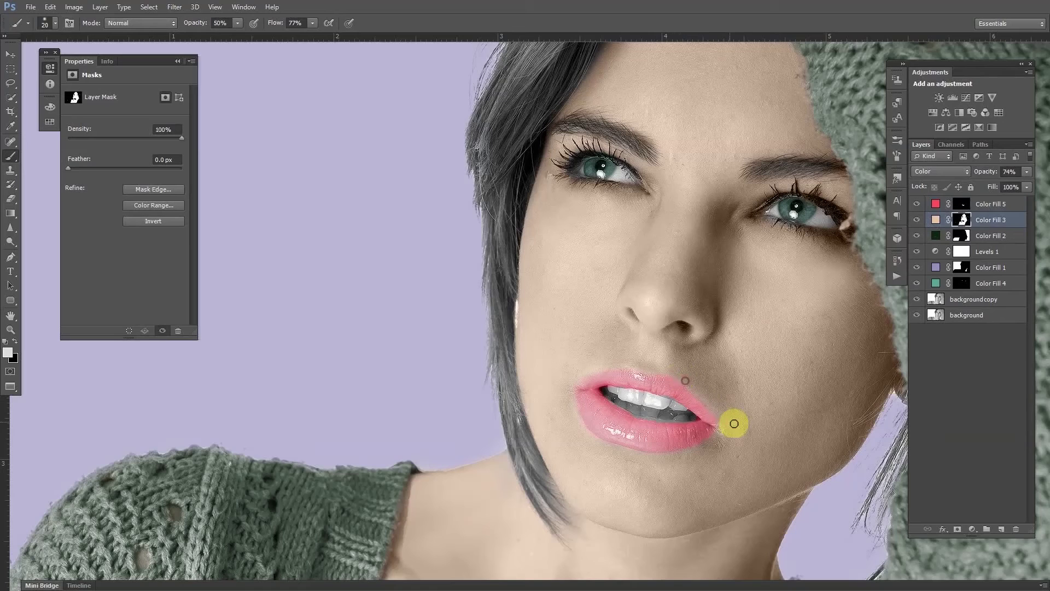
Paint black on the Color Fill 5 mask beside the mouth's left corner and lower the layer's opacity to 52%.
{"action": "left_click", "coordinate": [993, 205]}
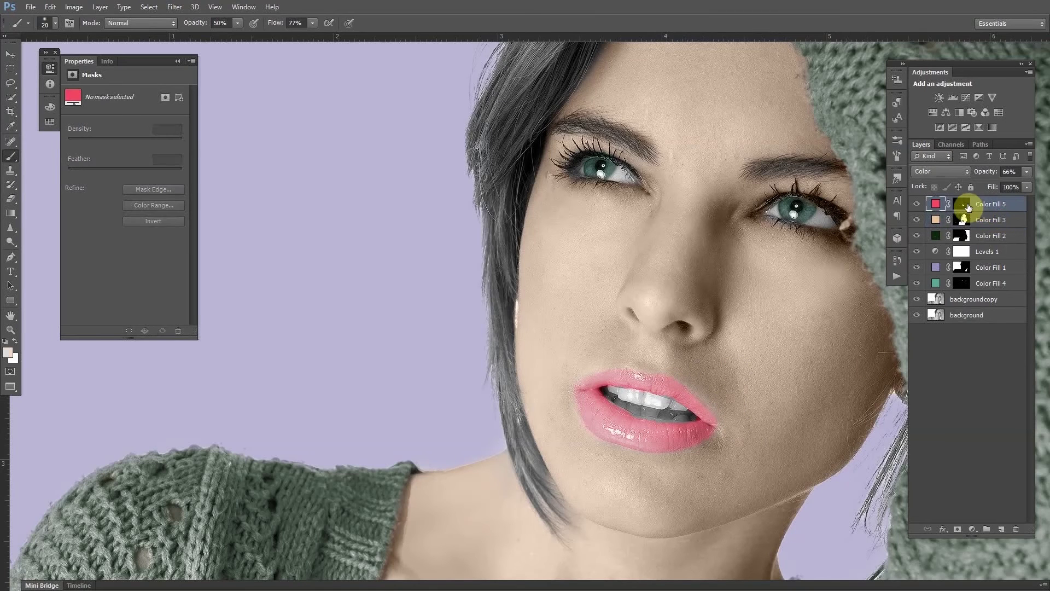
{"action": "key", "text": "x"}
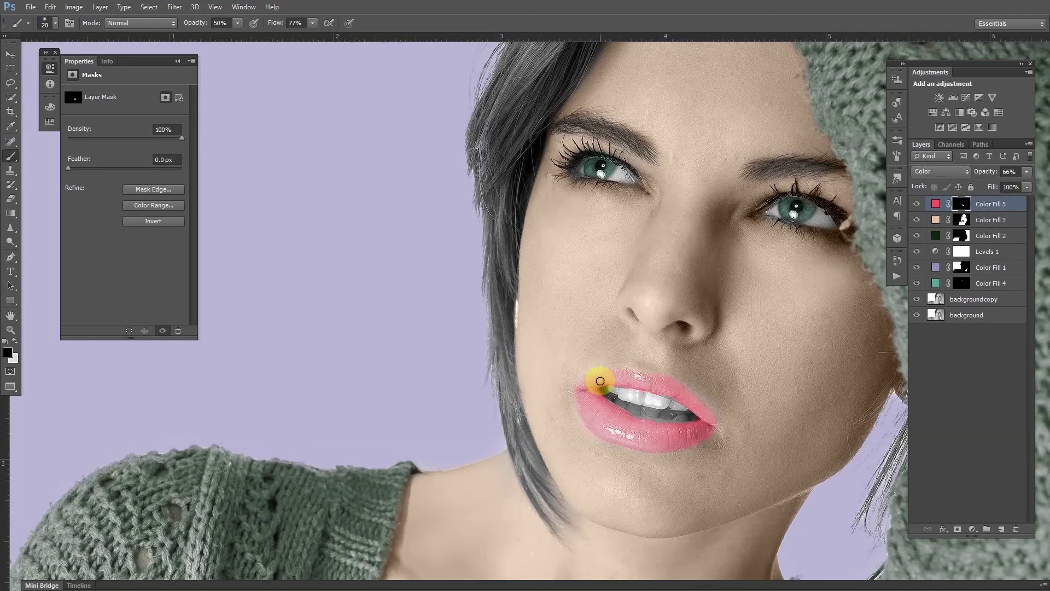
{"action": "mouse_move", "coordinate": [592, 384]}
{"action": "left_mouse_down"}
{"action": "mouse_move", "coordinate": [589, 370]}
{"action": "mouse_move", "coordinate": [576, 382]}
{"action": "mouse_move", "coordinate": [598, 368]}
{"action": "mouse_move", "coordinate": [572, 384]}
{"action": "mouse_move", "coordinate": [585, 378]}
{"action": "left_mouse_up"}
{"action": "key", "text": "ctrl+minus"}
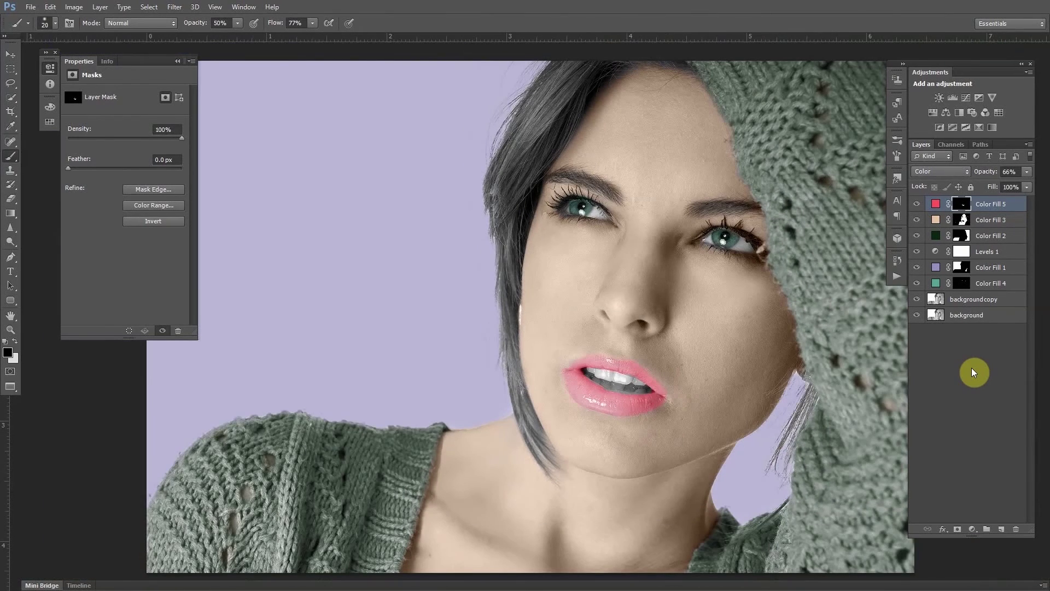
{"action": "left_click", "coordinate": [1027, 173]}
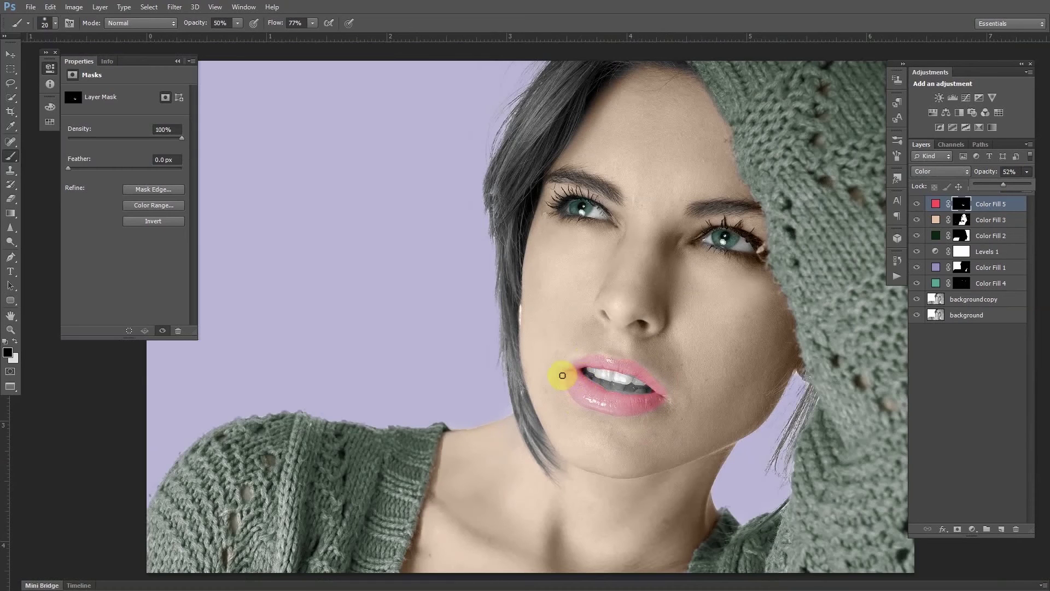
On the background copy layer, darken the edges of the lips with the Burn tool at brush size 25.
{"action": "left_click", "coordinate": [967, 300]}
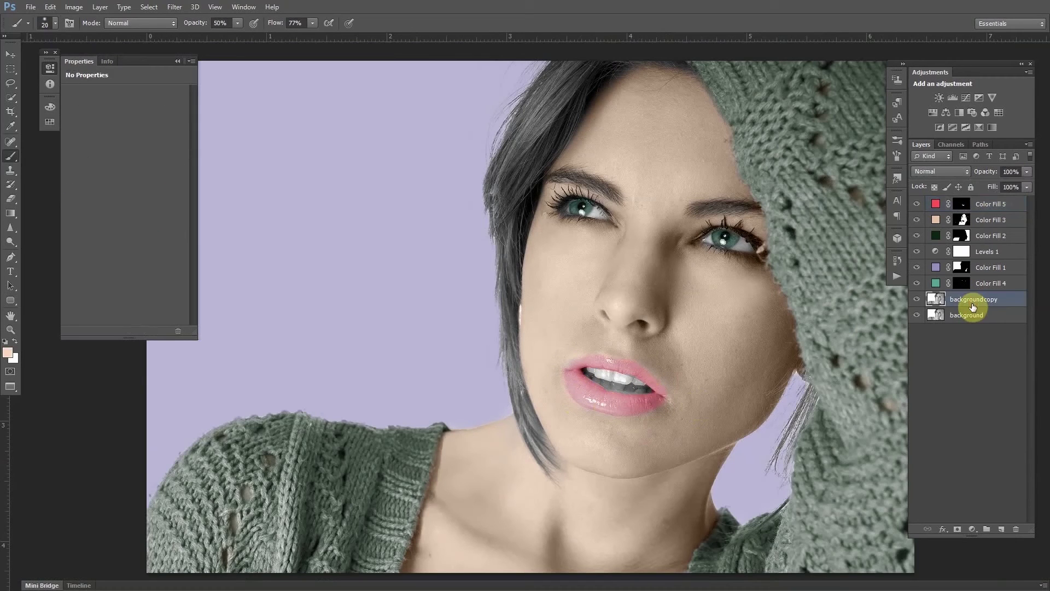
{"action": "left_click", "coordinate": [11, 241]}
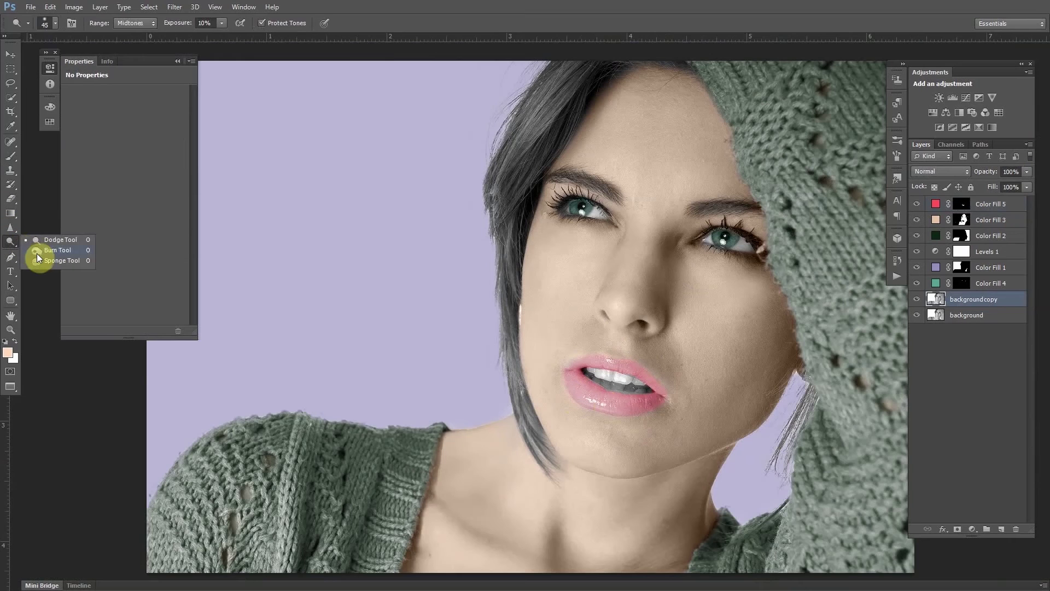
{"action": "left_click", "coordinate": [37, 253]}
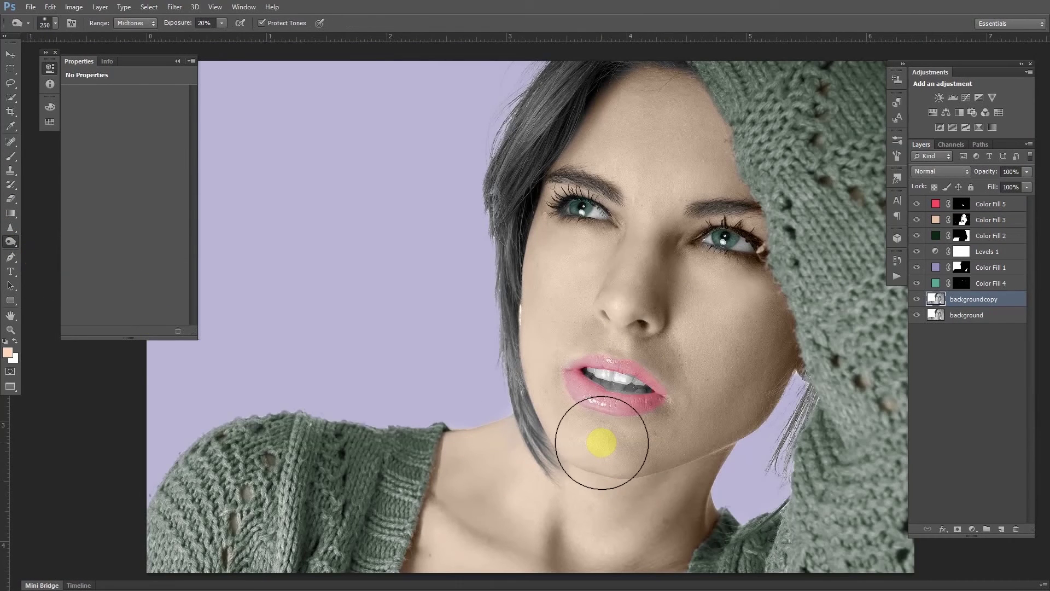
{"action": "key", "text": "bracketleft"}
{"action": "key", "text": "bracketleft"}
{"action": "key", "text": "bracketleft"}
{"action": "key", "text": "bracketleft"}
{"action": "key", "text": "bracketleft"}
{"action": "key", "text": "bracketleft"}
{"action": "key", "text": "bracketleft"}
{"action": "key", "text": "bracketleft"}
{"action": "key", "text": "bracketleft"}
{"action": "key", "text": "bracketleft"}
{"action": "key", "text": "bracketleft"}
{"action": "mouse_move", "coordinate": [565, 374]}
{"action": "left_mouse_down"}
{"action": "mouse_move", "coordinate": [569, 392]}
{"action": "mouse_move", "coordinate": [565, 372]}
{"action": "mouse_move", "coordinate": [581, 400]}
{"action": "mouse_move", "coordinate": [613, 411]}
{"action": "mouse_move", "coordinate": [664, 401]}
{"action": "mouse_move", "coordinate": [627, 416]}
{"action": "mouse_move", "coordinate": [578, 405]}
{"action": "mouse_move", "coordinate": [559, 369]}
{"action": "mouse_move", "coordinate": [572, 359]}
{"action": "mouse_move", "coordinate": [567, 369]}
{"action": "mouse_move", "coordinate": [625, 376]}
{"action": "mouse_move", "coordinate": [666, 399]}
{"action": "left_mouse_up"}
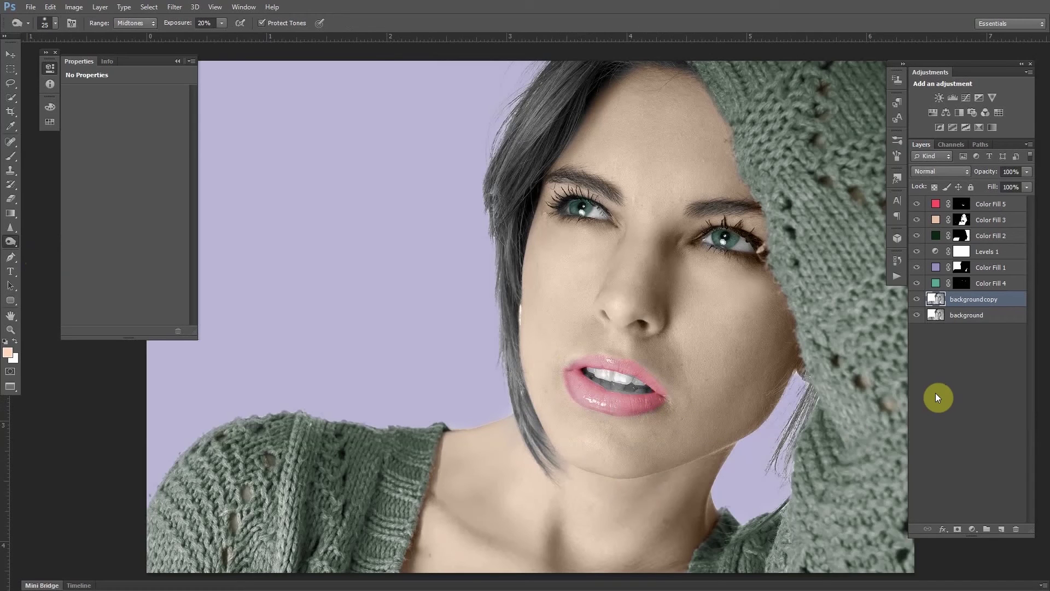
{"action": "key", "text": "ctrl+minus"}
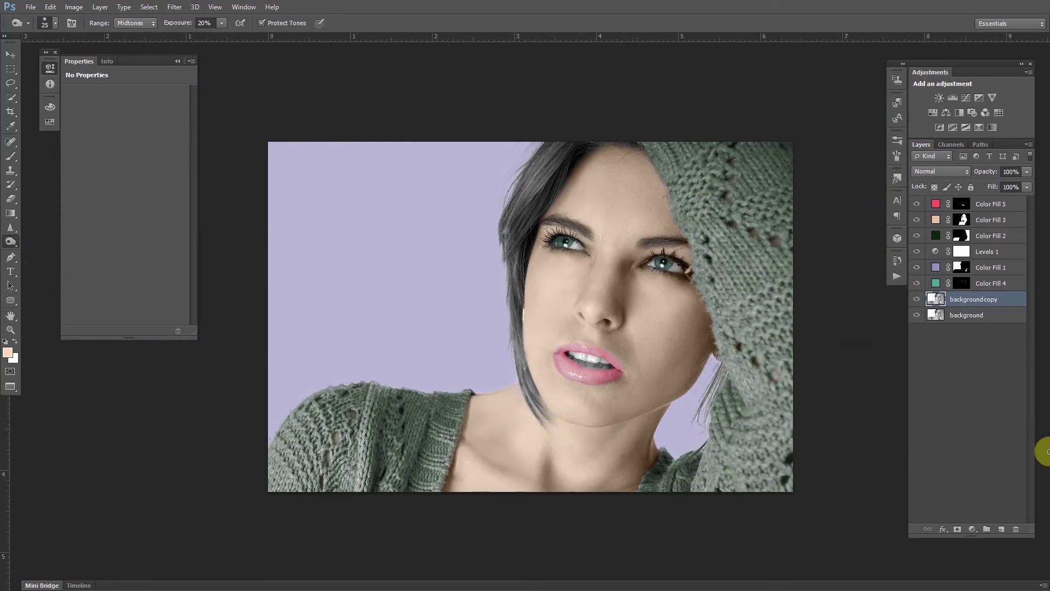
On the background copy layer, quick-select the hair beside the face and the strands near the sleeve, excluding the backdrop.
{"action": "left_click", "coordinate": [1004, 205]}
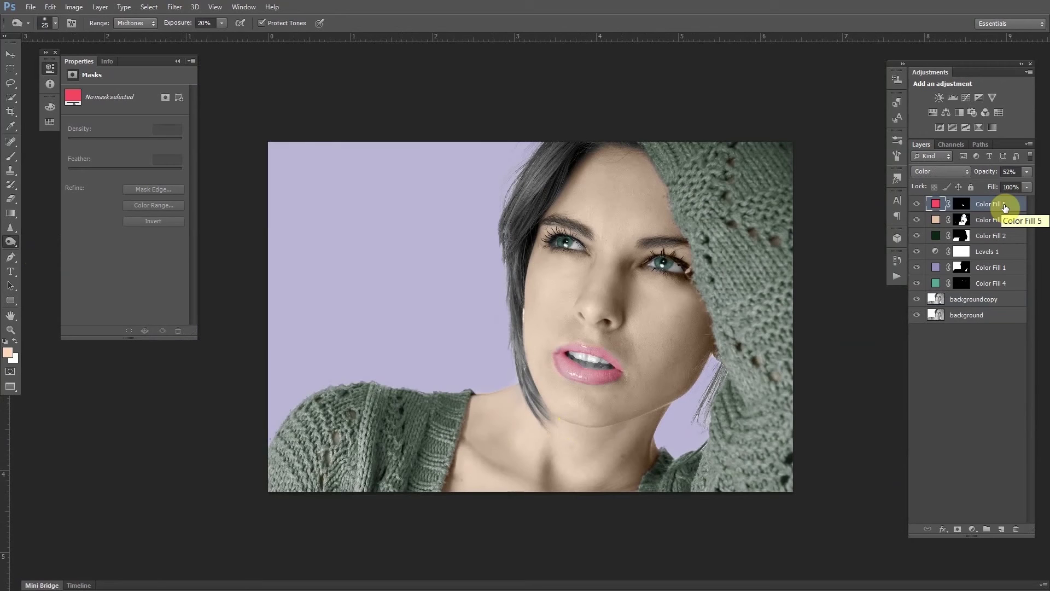
{"action": "left_click", "coordinate": [7, 99]}
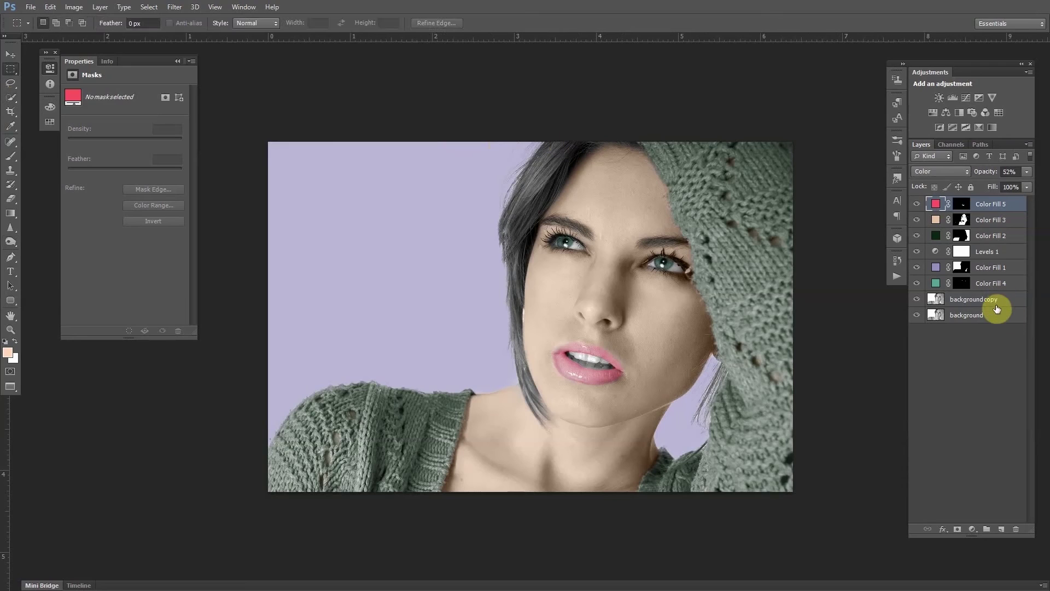
{"action": "left_click", "coordinate": [996, 301]}
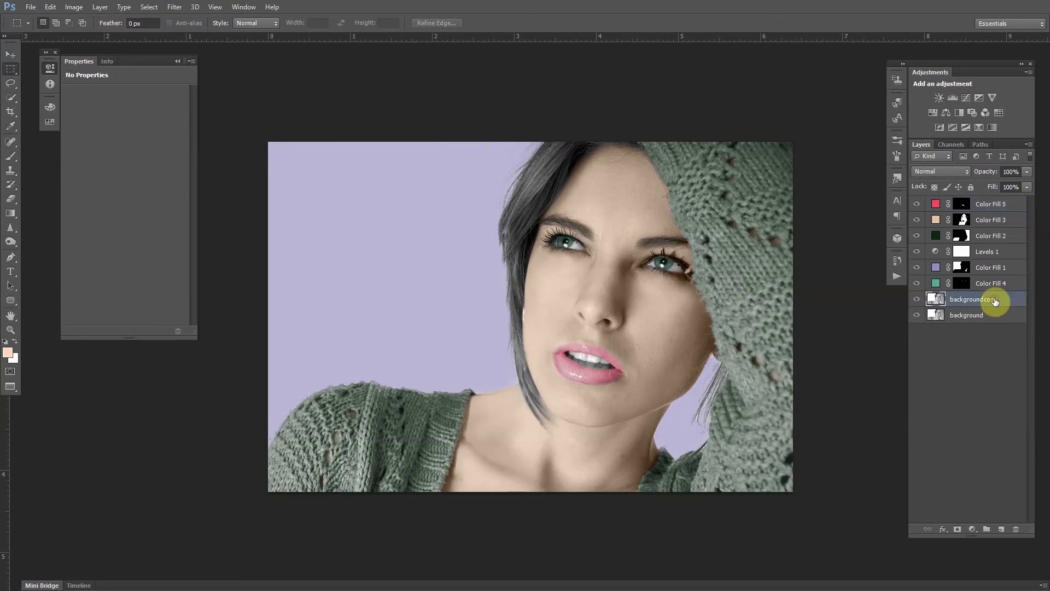
{"action": "key", "text": "w"}
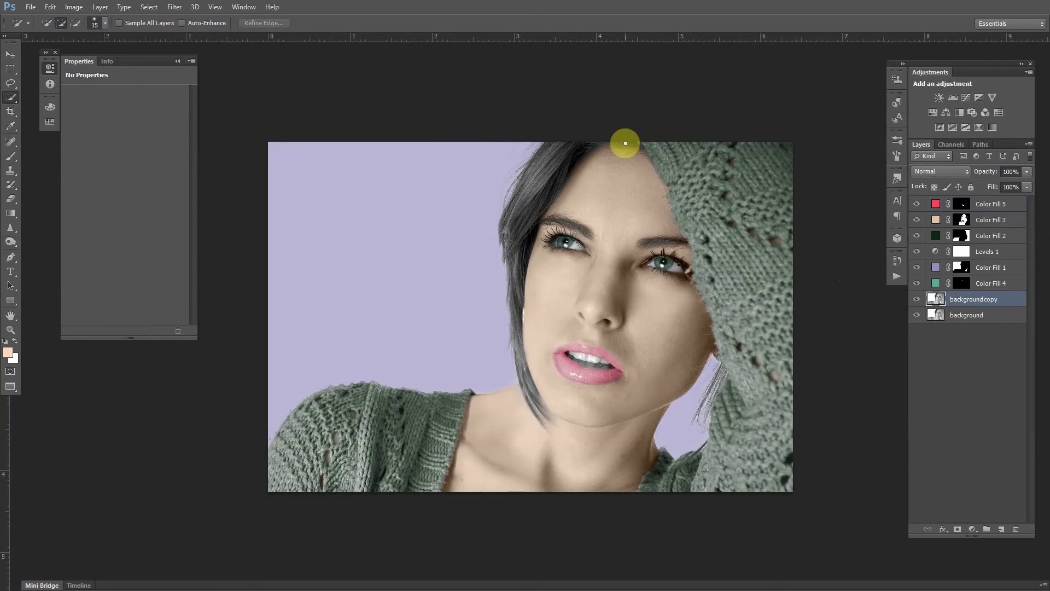
{"action": "mouse_move", "coordinate": [632, 143]}
{"action": "left_mouse_down"}
{"action": "mouse_move", "coordinate": [573, 145]}
{"action": "mouse_move", "coordinate": [550, 162]}
{"action": "mouse_move", "coordinate": [529, 204]}
{"action": "mouse_move", "coordinate": [564, 166]}
{"action": "mouse_move", "coordinate": [521, 219]}
{"action": "mouse_move", "coordinate": [514, 263]}
{"action": "mouse_move", "coordinate": [534, 385]}
{"action": "left_mouse_up"}
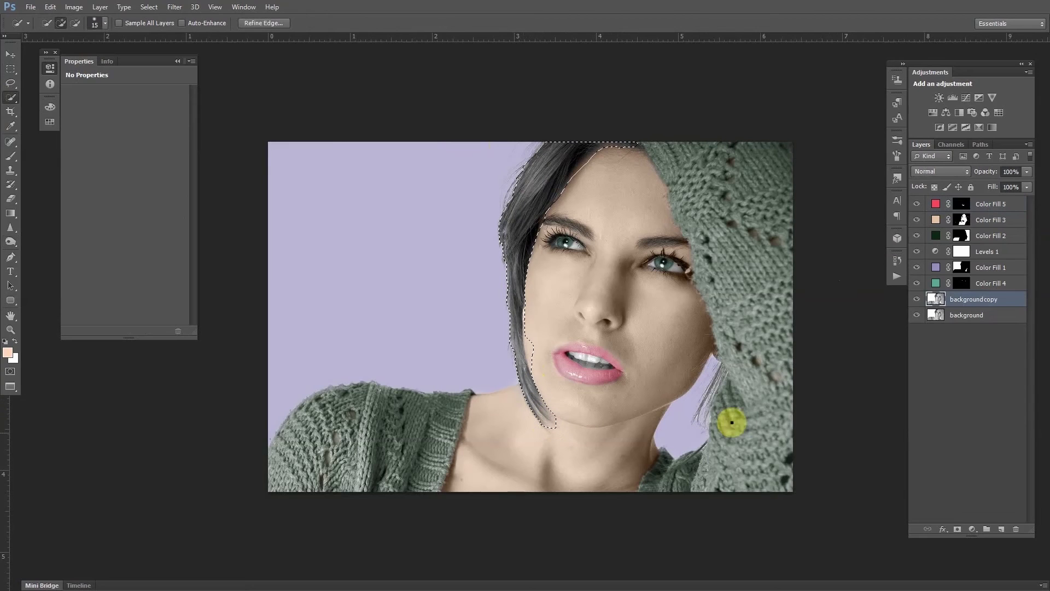
{"action": "left_click_drag", "start_coordinate": [722, 370], "coordinate": [697, 422]}
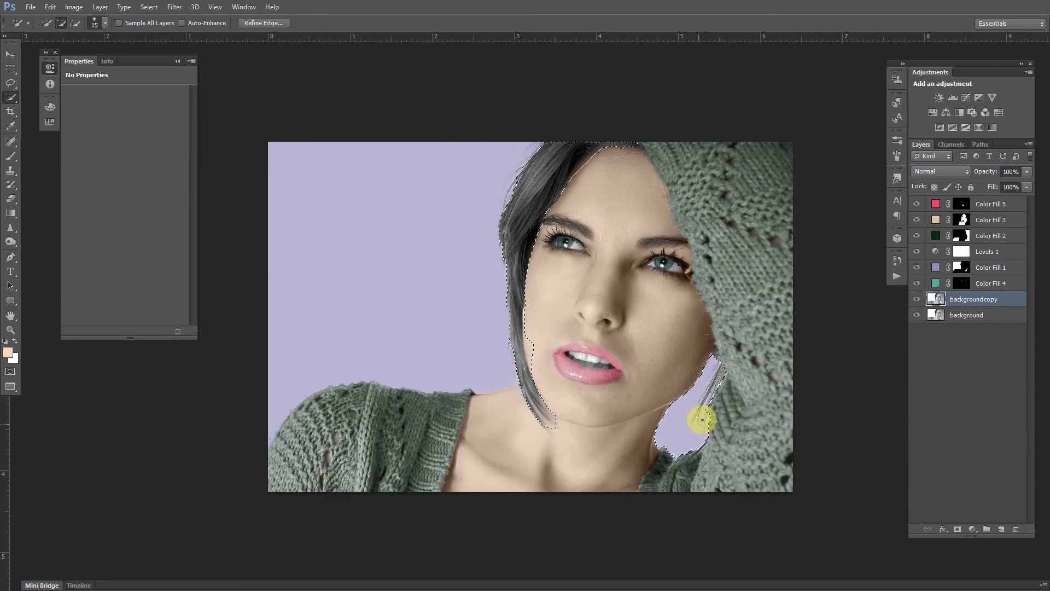
{"action": "mouse_move", "coordinate": [718, 357]}
{"action": "left_mouse_down"}
{"action": "mouse_move", "coordinate": [668, 442]}
{"action": "mouse_move", "coordinate": [699, 436]}
{"action": "left_mouse_up"}
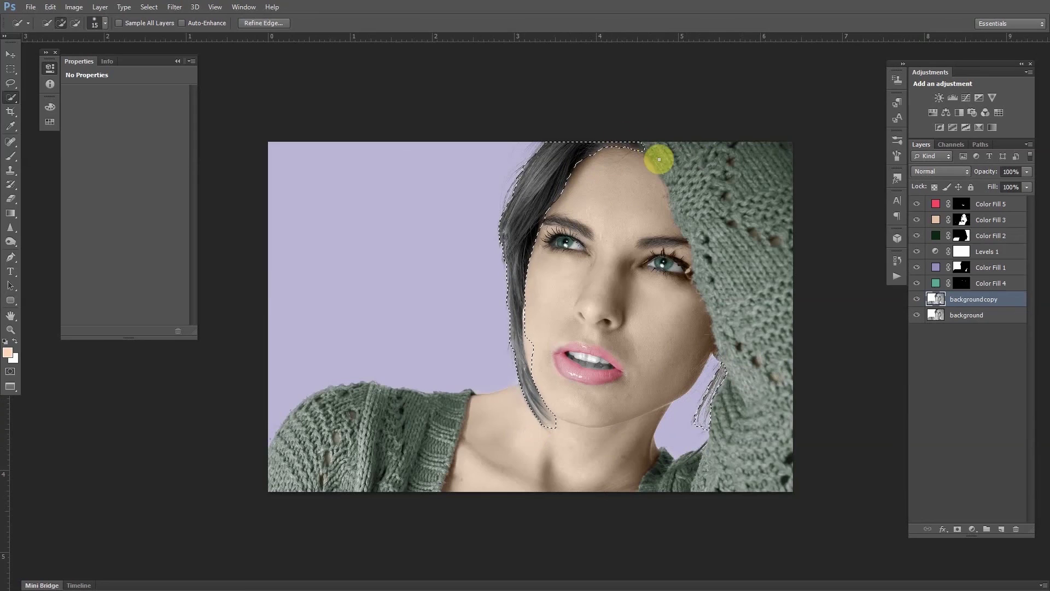
{"action": "mouse_move", "coordinate": [528, 331]}
{"action": "left_mouse_down"}
{"action": "mouse_move", "coordinate": [535, 366]}
{"action": "mouse_move", "coordinate": [526, 307]}
{"action": "left_mouse_up"}
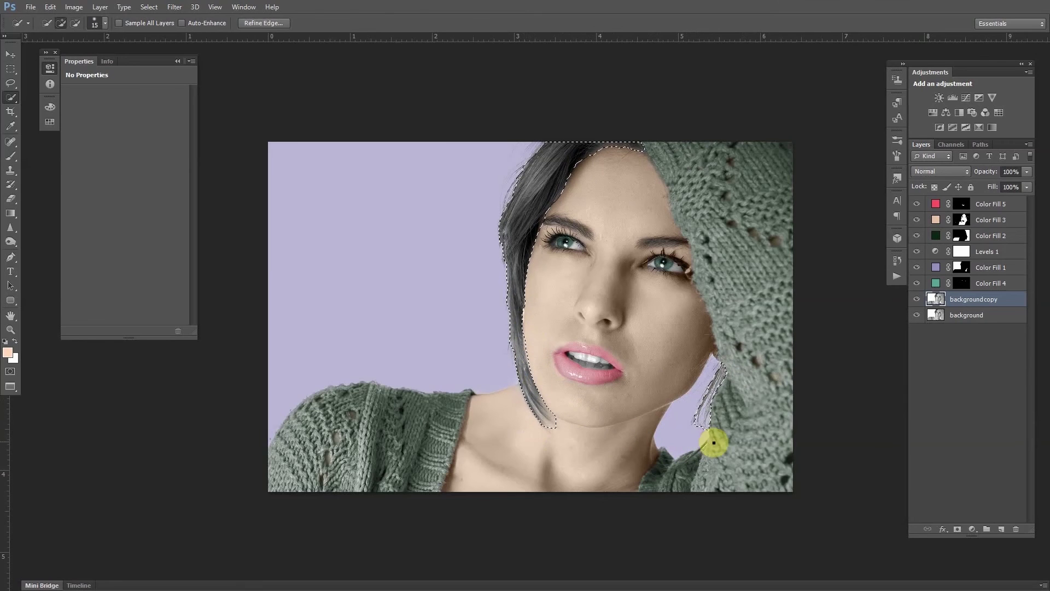
Open Refine Edge for the hair selection and brush over the loose strands beside the sleeve at brush size 35.
{"action": "left_click", "coordinate": [258, 23]}
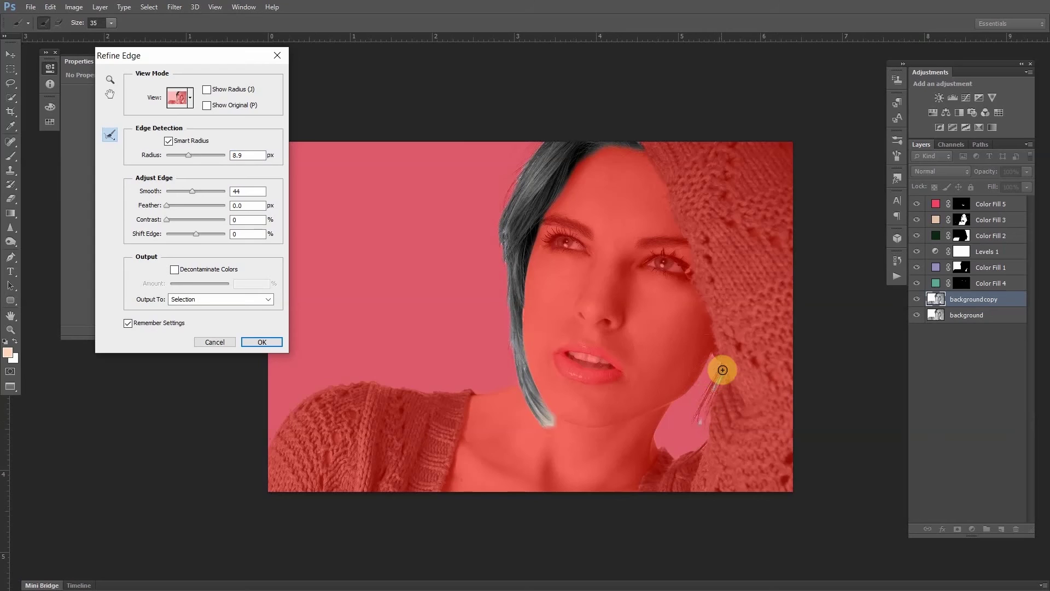
{"action": "left_click_drag", "start_coordinate": [700, 416], "coordinate": [698, 425]}
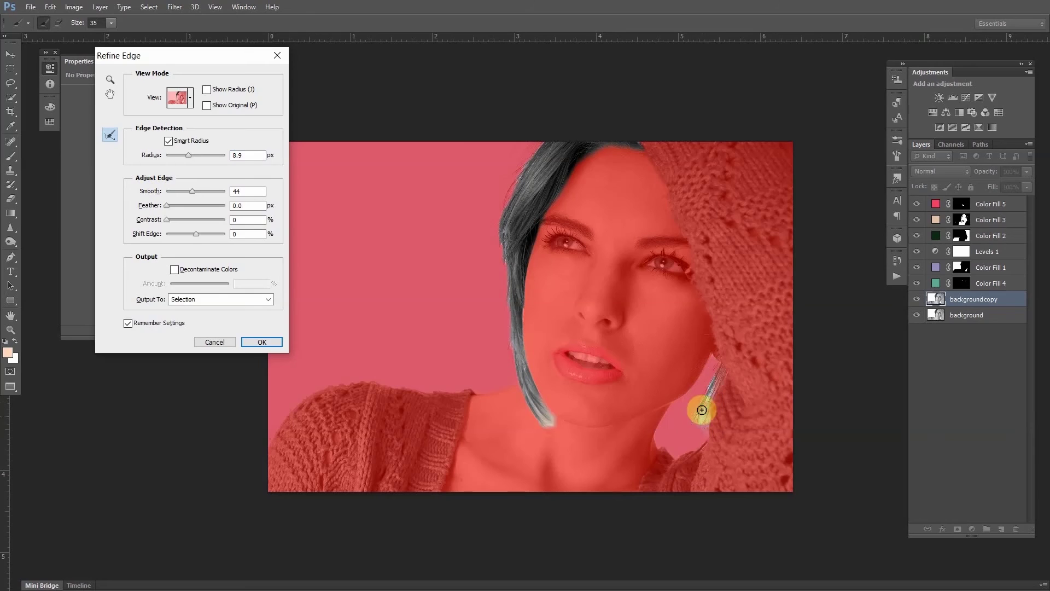
{"action": "left_click_drag", "start_coordinate": [698, 441], "coordinate": [708, 401]}
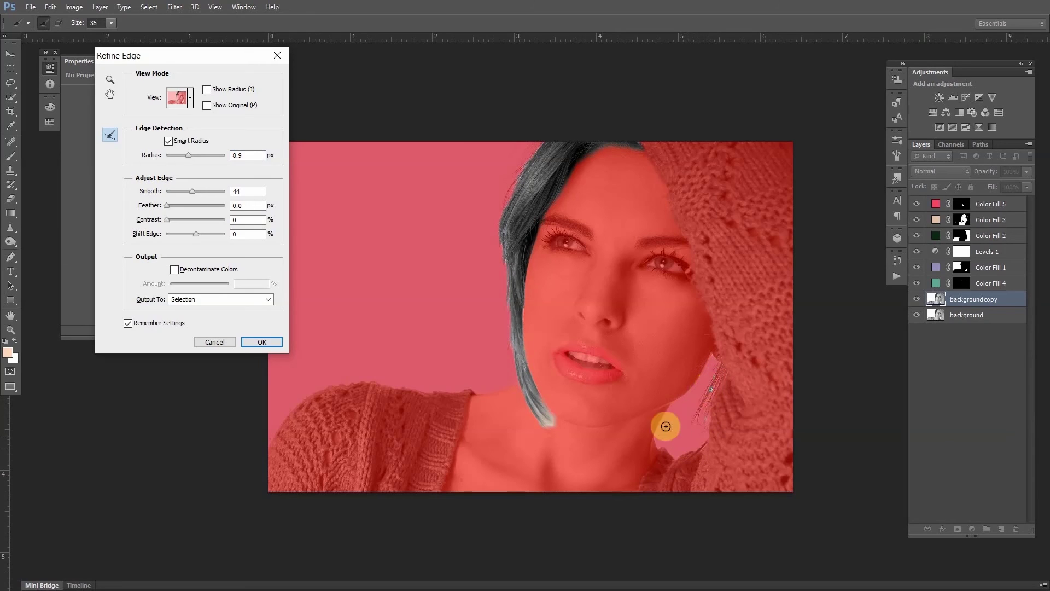
{"action": "mouse_move", "coordinate": [707, 391]}
{"action": "left_mouse_down"}
{"action": "mouse_move", "coordinate": [691, 440]}
{"action": "mouse_move", "coordinate": [714, 379]}
{"action": "left_mouse_up"}
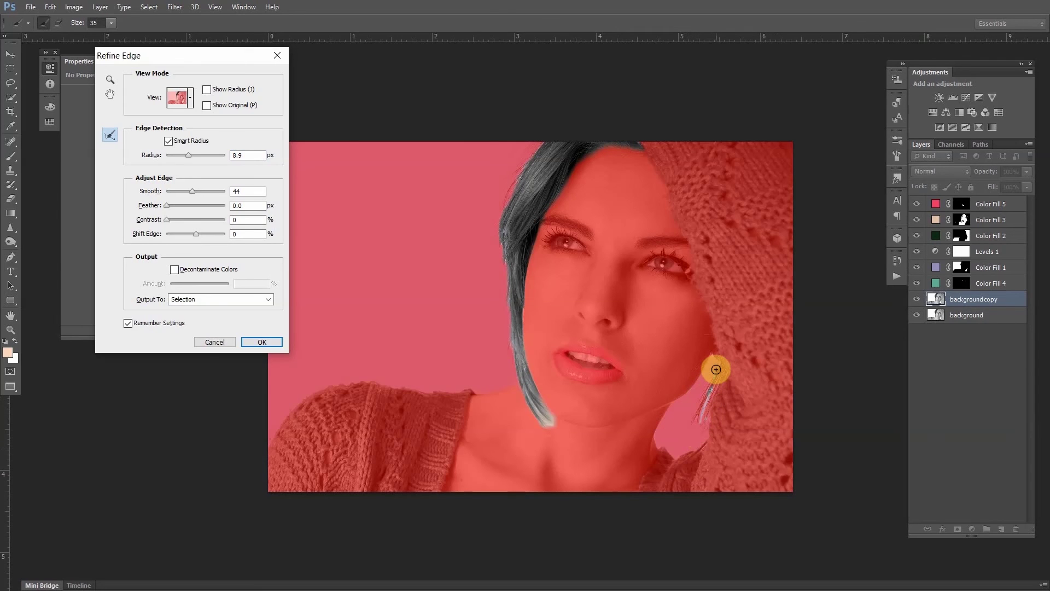
Refine the loose strands beside the sleeve at brush size 15, erasing excess refinement around their tips.
{"action": "key", "text": "ctrl+plus"}
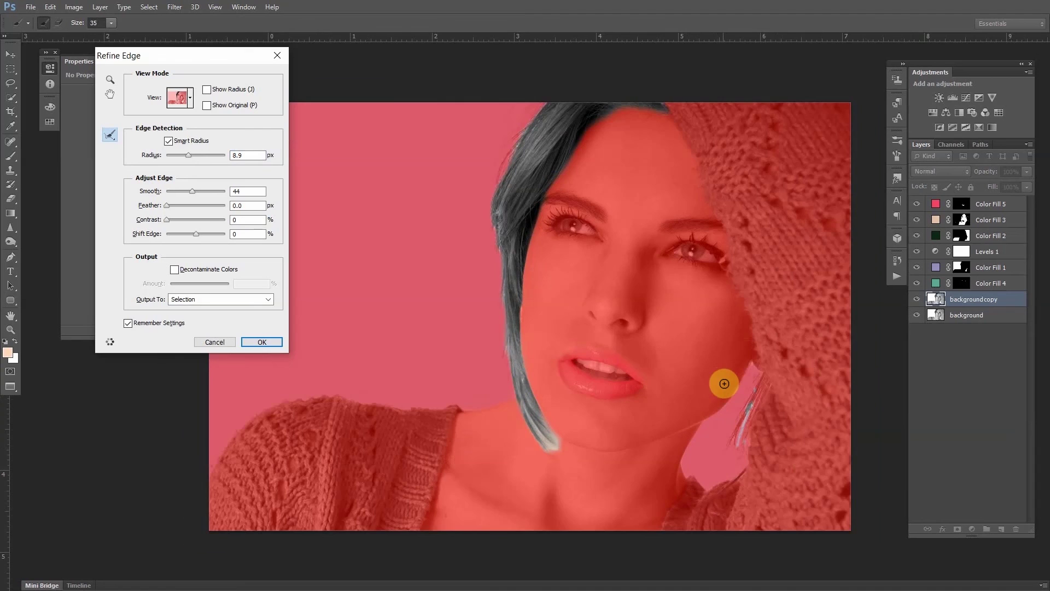
{"action": "key", "text": "ctrl+plus"}
{"action": "key", "text": "bracketleft"}
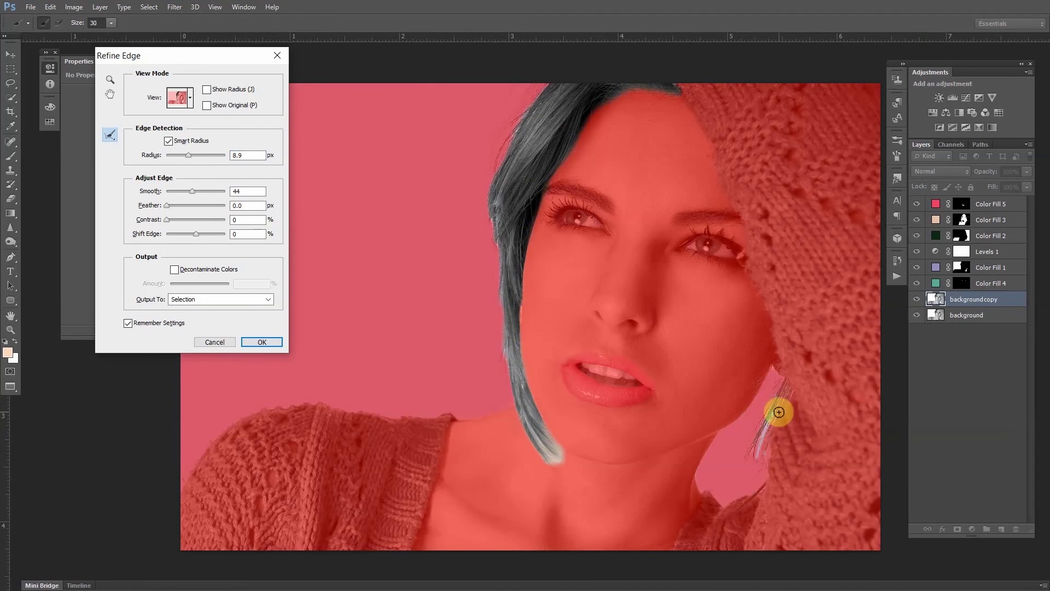
{"action": "left_click_drag", "start_coordinate": [770, 412], "coordinate": [753, 446]}
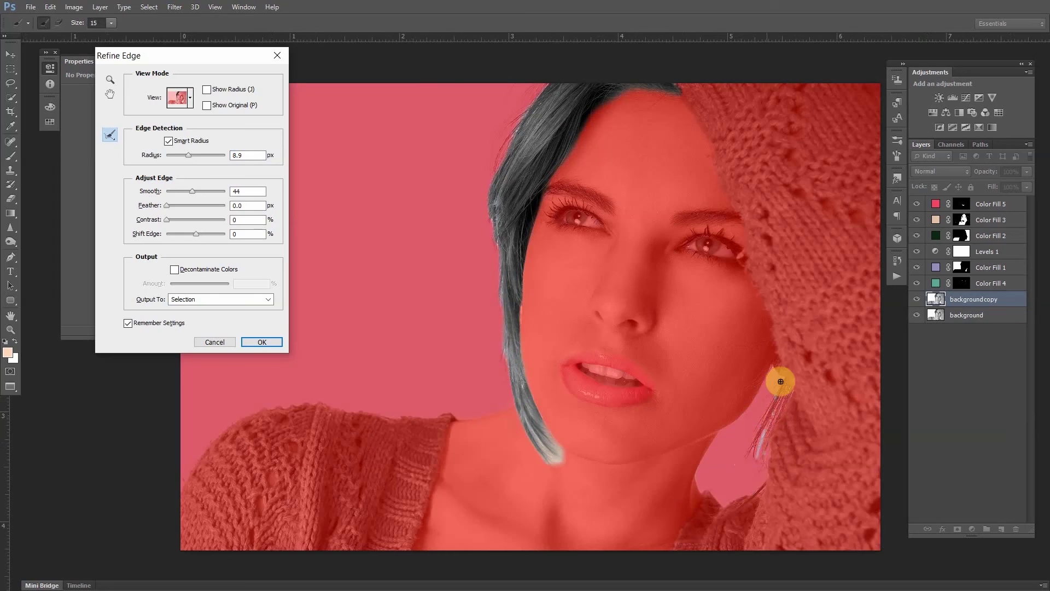
{"action": "mouse_move", "coordinate": [784, 381]}
{"action": "left_mouse_down"}
{"action": "mouse_move", "coordinate": [756, 443]}
{"action": "mouse_move", "coordinate": [783, 386]}
{"action": "mouse_move", "coordinate": [761, 433]}
{"action": "left_mouse_up"}
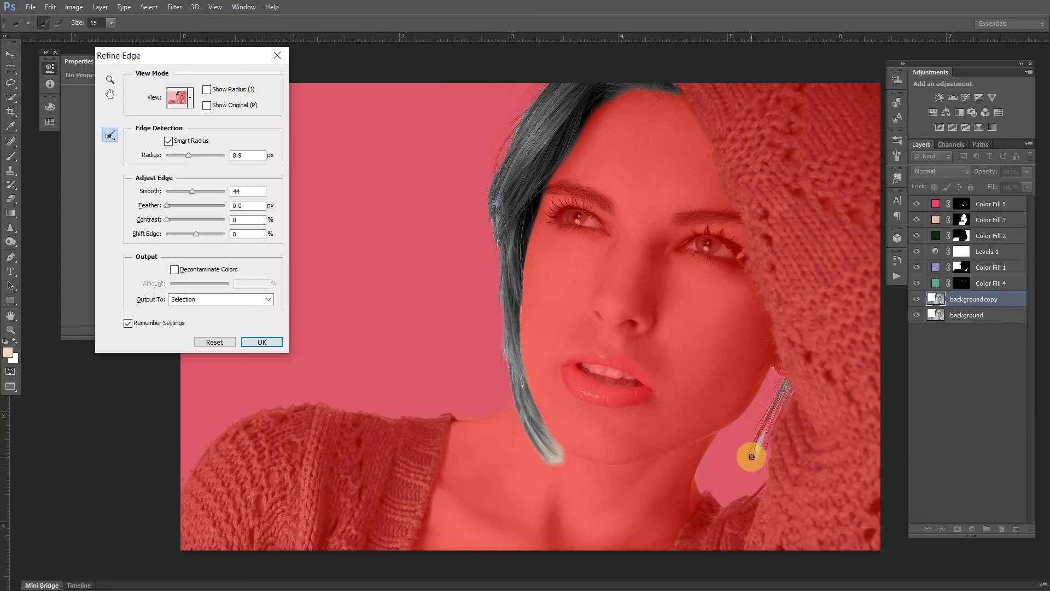
{"action": "mouse_move", "coordinate": [765, 434]}
{"action": "left_mouse_down"}
{"action": "mouse_move", "coordinate": [780, 393]}
{"action": "mouse_move", "coordinate": [754, 457]}
{"action": "left_mouse_up"}
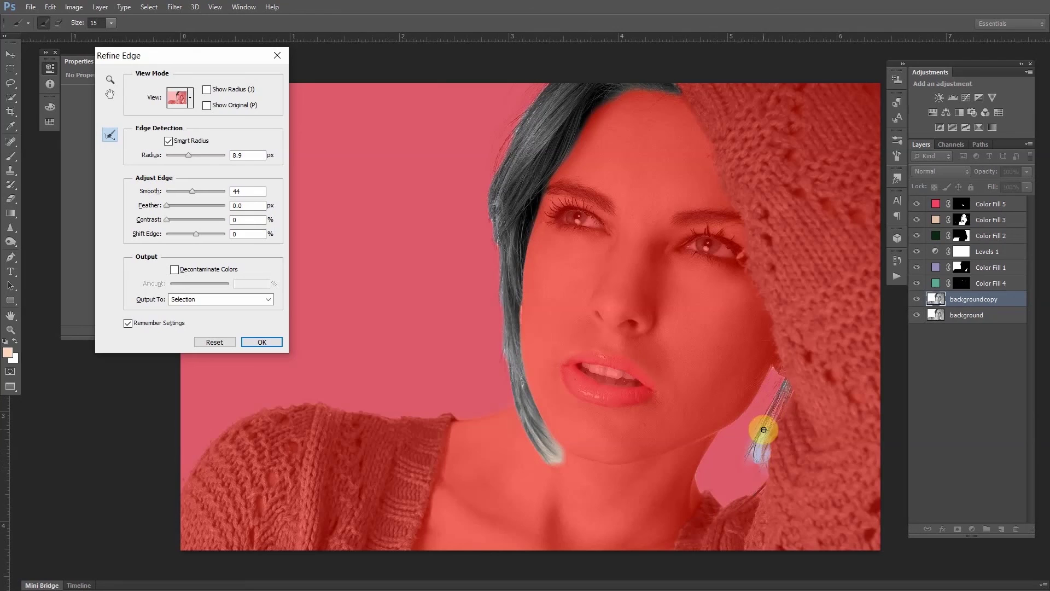
{"action": "mouse_move", "coordinate": [758, 461]}
{"action": "left_mouse_down"}
{"action": "mouse_move", "coordinate": [760, 436]}
{"action": "mouse_move", "coordinate": [759, 445]}
{"action": "left_mouse_up"}
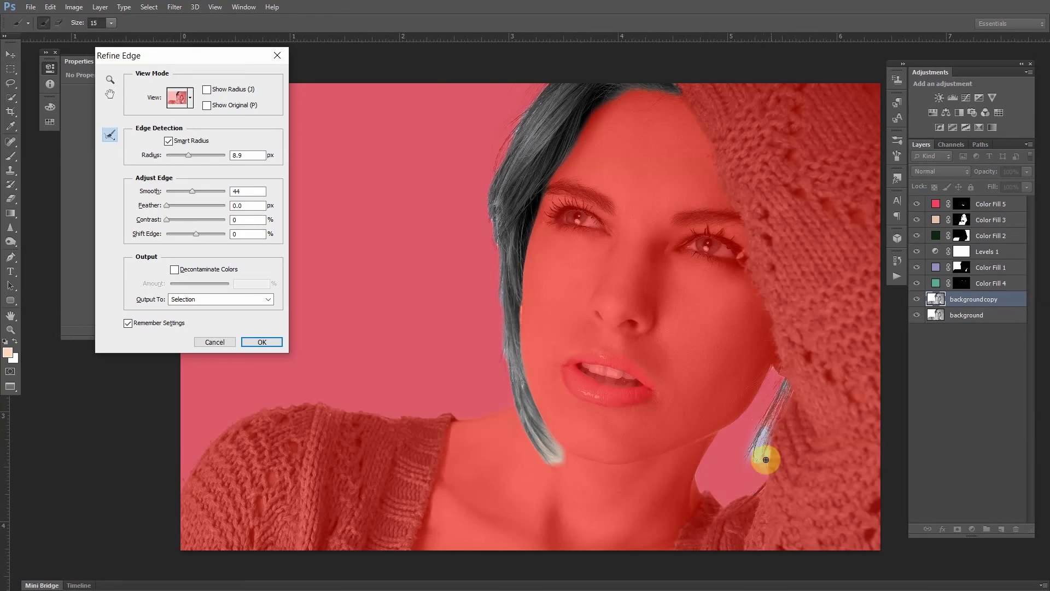
{"action": "mouse_move", "coordinate": [755, 465]}
{"action": "left_mouse_down"}
{"action": "mouse_move", "coordinate": [764, 428]}
{"action": "mouse_move", "coordinate": [750, 487]}
{"action": "mouse_move", "coordinate": [757, 446]}
{"action": "left_mouse_up"}
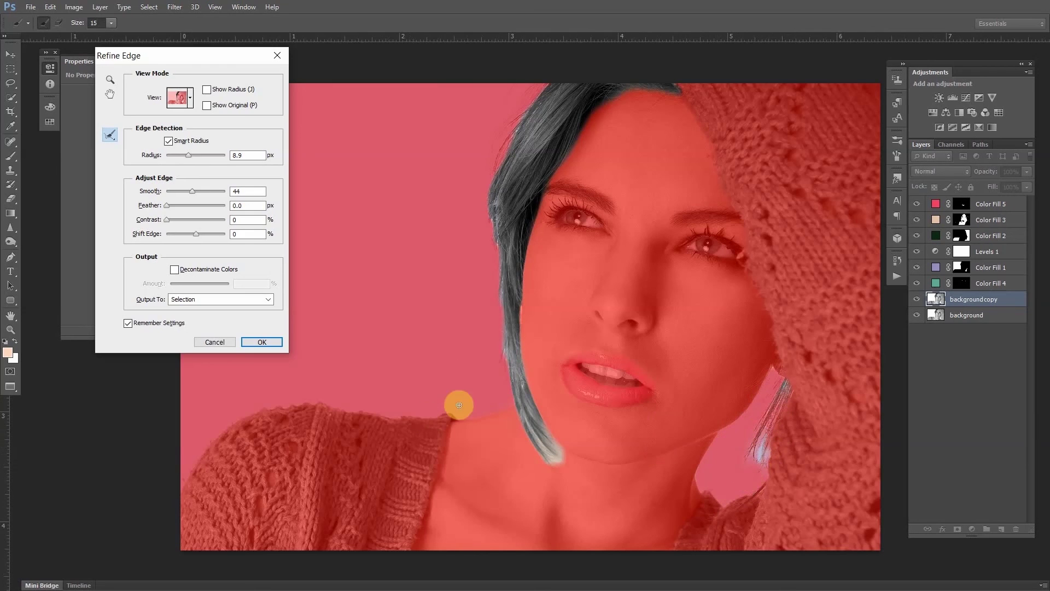
Refine the hair tip, outer hair edge and hairline at brush size 35, and output the result as a selection.
{"action": "key", "text": "bracketright"}
{"action": "key", "text": "bracketright"}
{"action": "key", "text": "bracketright"}
{"action": "left_click_drag", "start_coordinate": [532, 433], "coordinate": [558, 462]}
{"action": "mouse_move", "coordinate": [537, 428]}
{"action": "left_mouse_down"}
{"action": "mouse_move", "coordinate": [569, 465]}
{"action": "mouse_move", "coordinate": [526, 414]}
{"action": "mouse_move", "coordinate": [510, 335]}
{"action": "mouse_move", "coordinate": [514, 405]}
{"action": "mouse_move", "coordinate": [502, 338]}
{"action": "mouse_move", "coordinate": [499, 368]}
{"action": "left_mouse_up"}
{"action": "left_click_drag", "start_coordinate": [485, 199], "coordinate": [495, 265]}
{"action": "left_click_drag", "start_coordinate": [534, 89], "coordinate": [494, 160]}
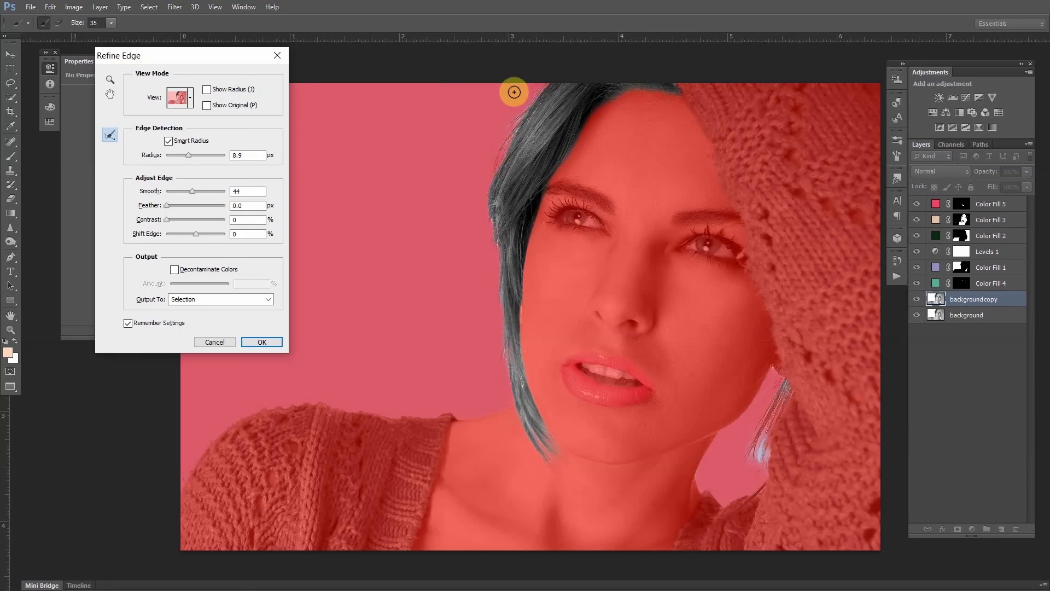
{"action": "left_click_drag", "start_coordinate": [660, 102], "coordinate": [676, 99]}
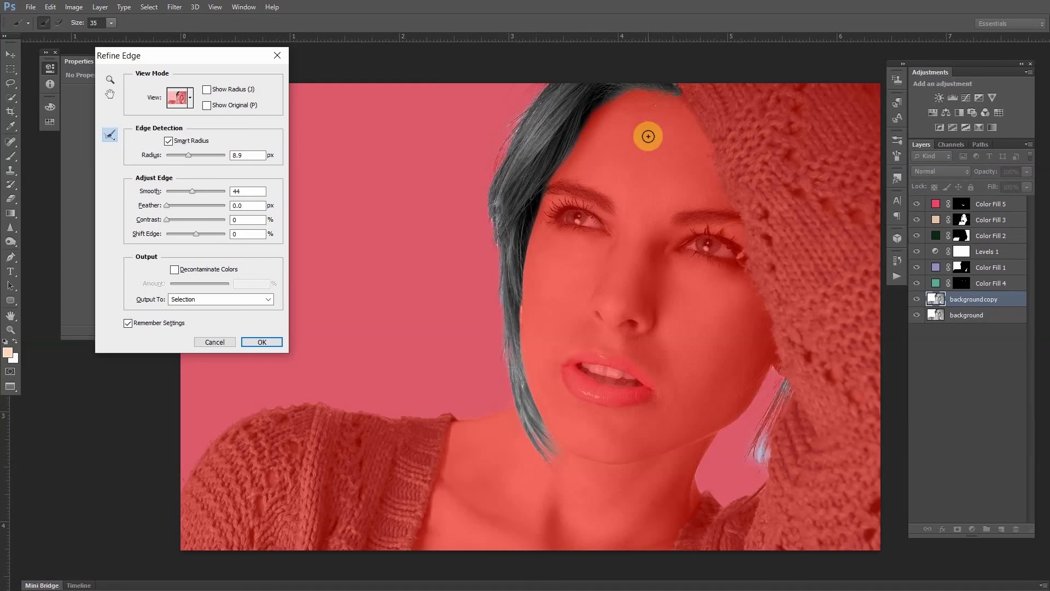
{"action": "left_click", "coordinate": [255, 343]}
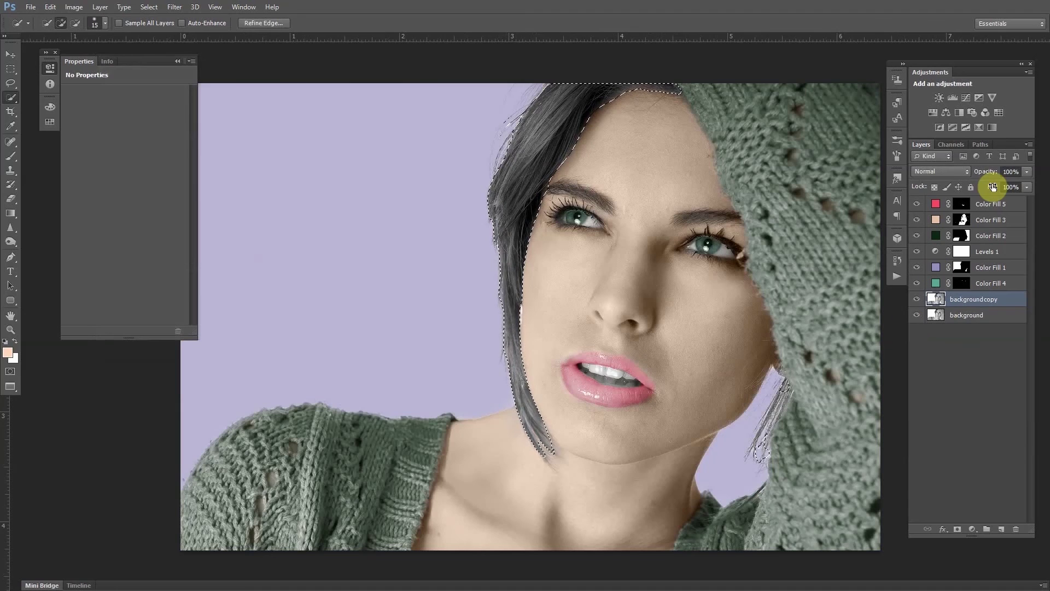
Add a dark brown (#452f1e) solid colour fill layer for the selected hair above Color Fill 5.
{"action": "left_click", "coordinate": [996, 203]}
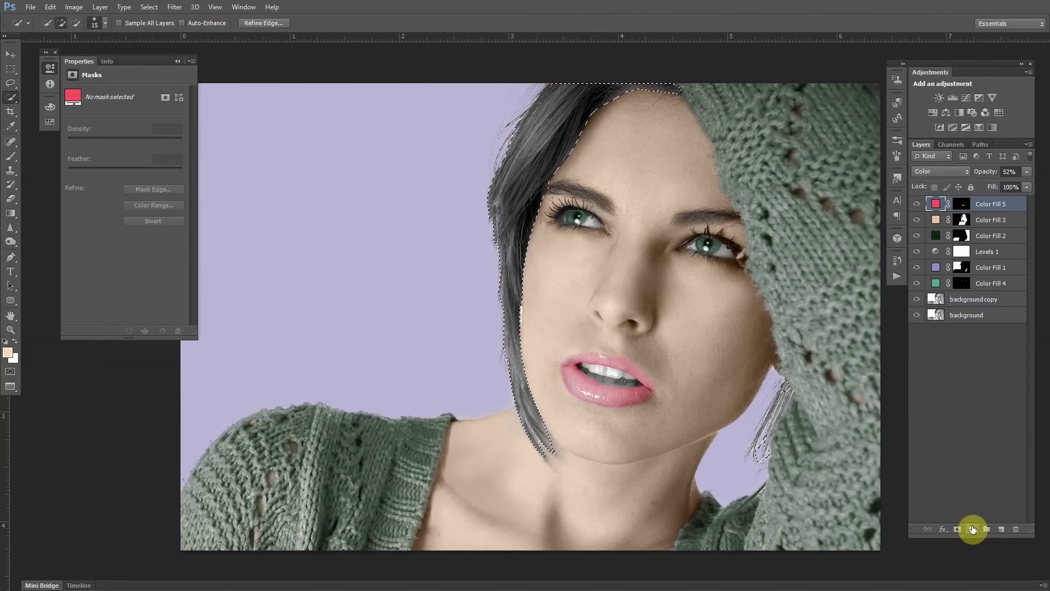
{"action": "left_click", "coordinate": [971, 528]}
{"action": "left_click", "coordinate": [958, 270]}
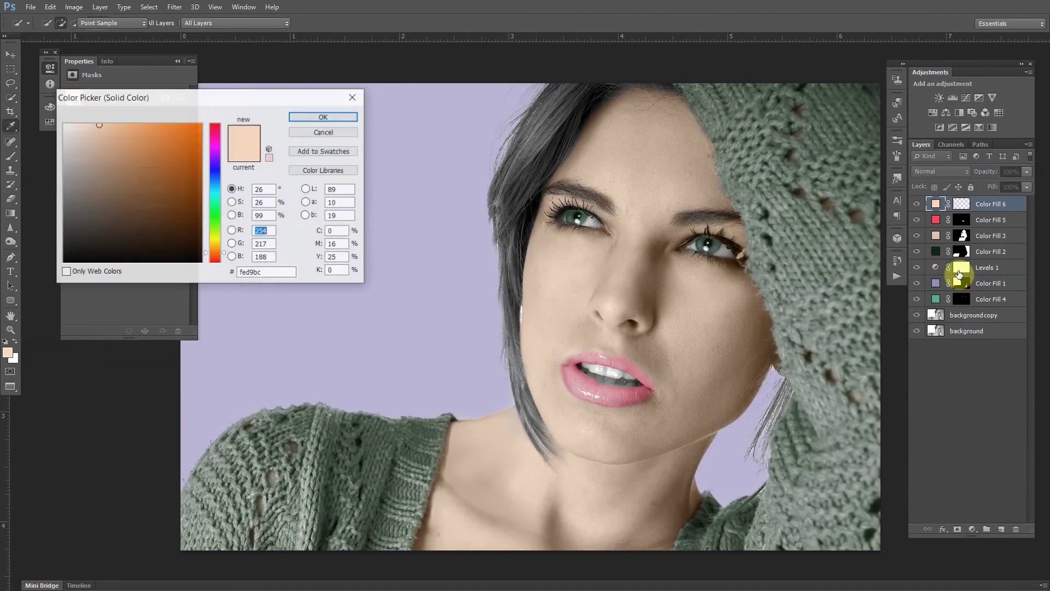
{"action": "left_click", "coordinate": [145, 215]}
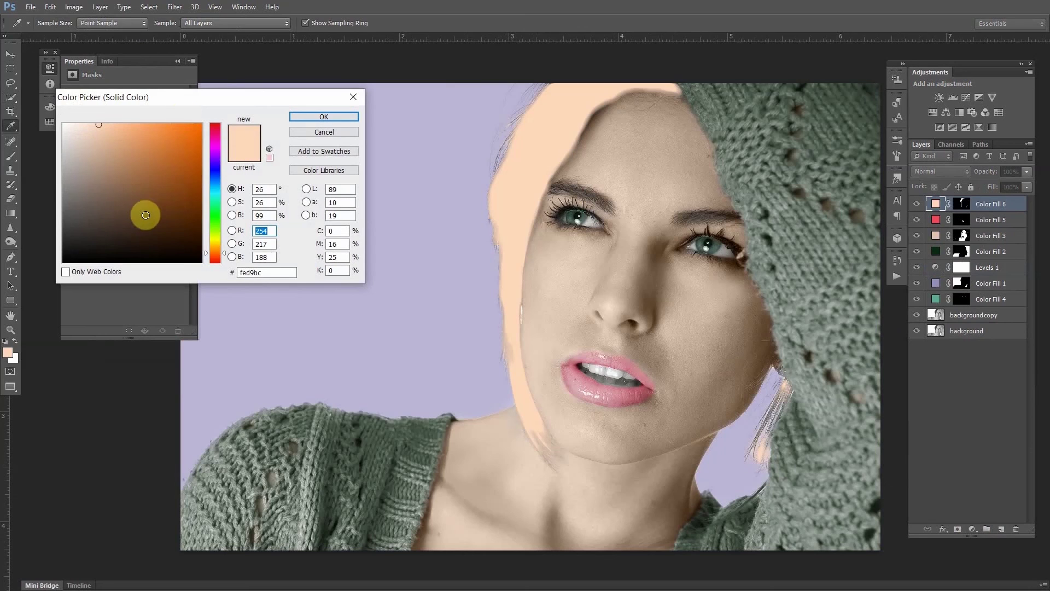
{"action": "left_click", "coordinate": [140, 225]}
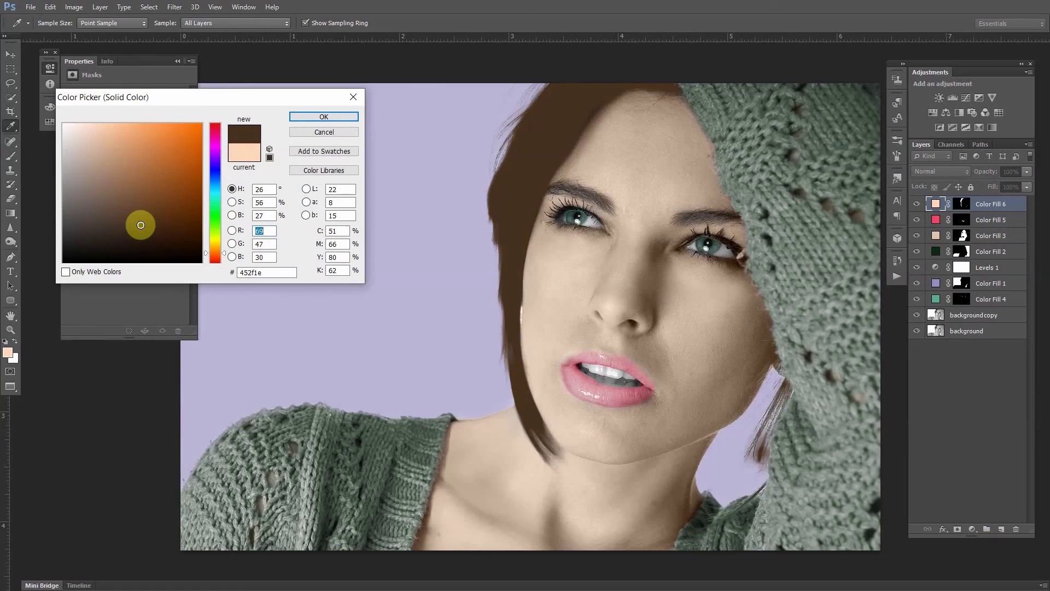
{"action": "left_click", "coordinate": [323, 118]}
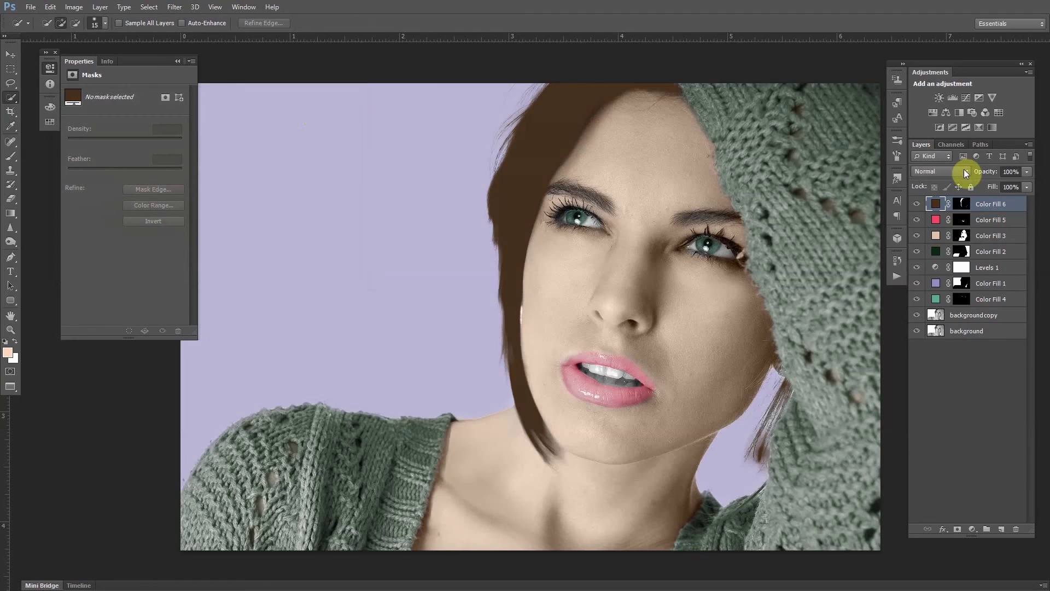
Set the brown hair fill's blend mode to Color and lower its opacity to 71%.
{"action": "left_click", "coordinate": [964, 171]}
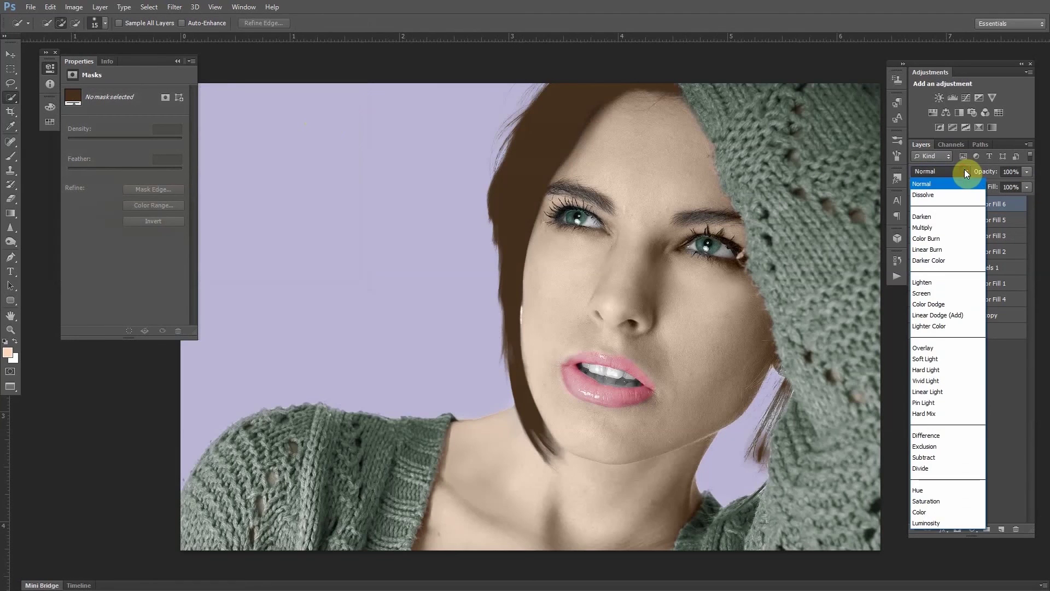
{"action": "left_click", "coordinate": [941, 512]}
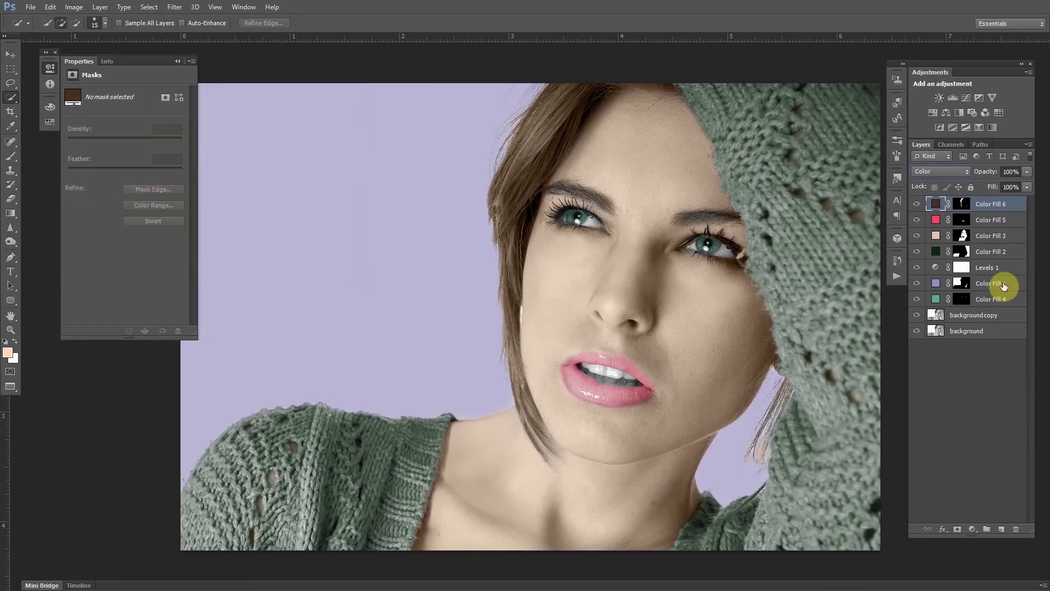
{"action": "left_click", "coordinate": [1026, 172]}
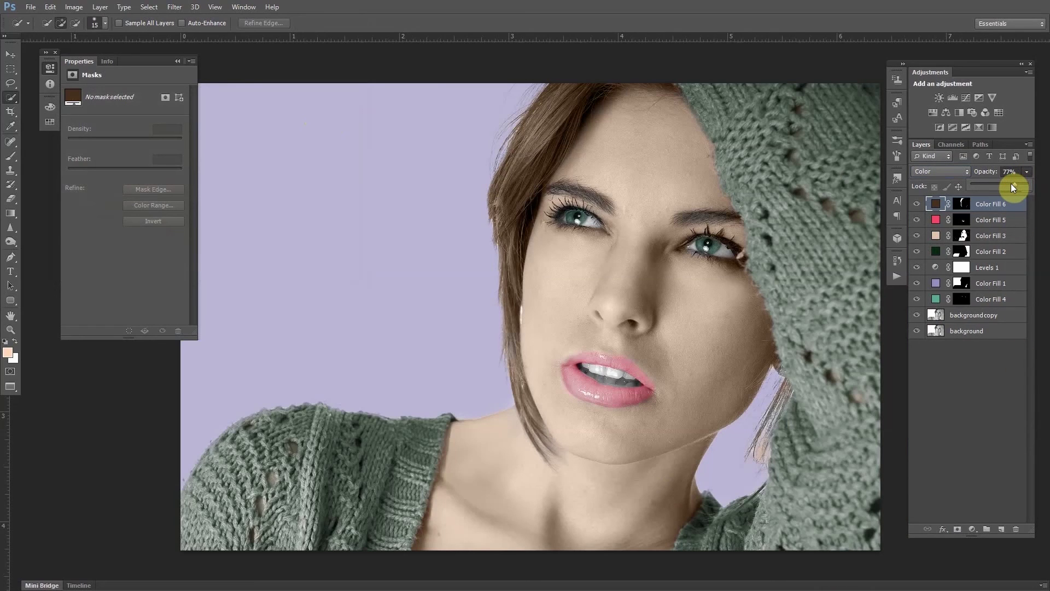
Paint white on the Color Fill 6 mask over both eyebrows to extend the brown tint to them.
{"action": "left_click", "coordinate": [961, 203]}
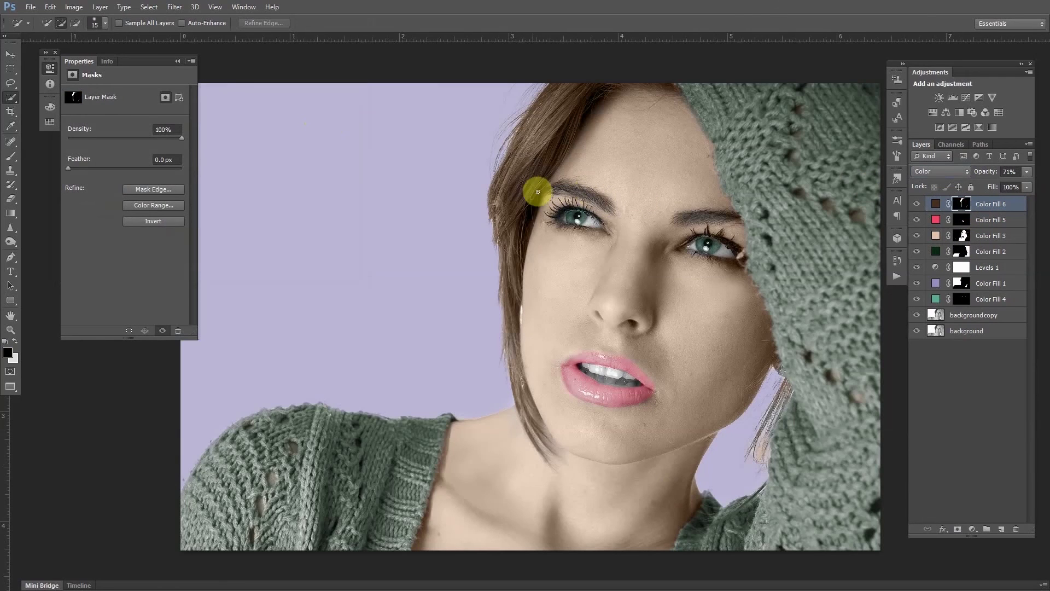
{"action": "key", "text": "x"}
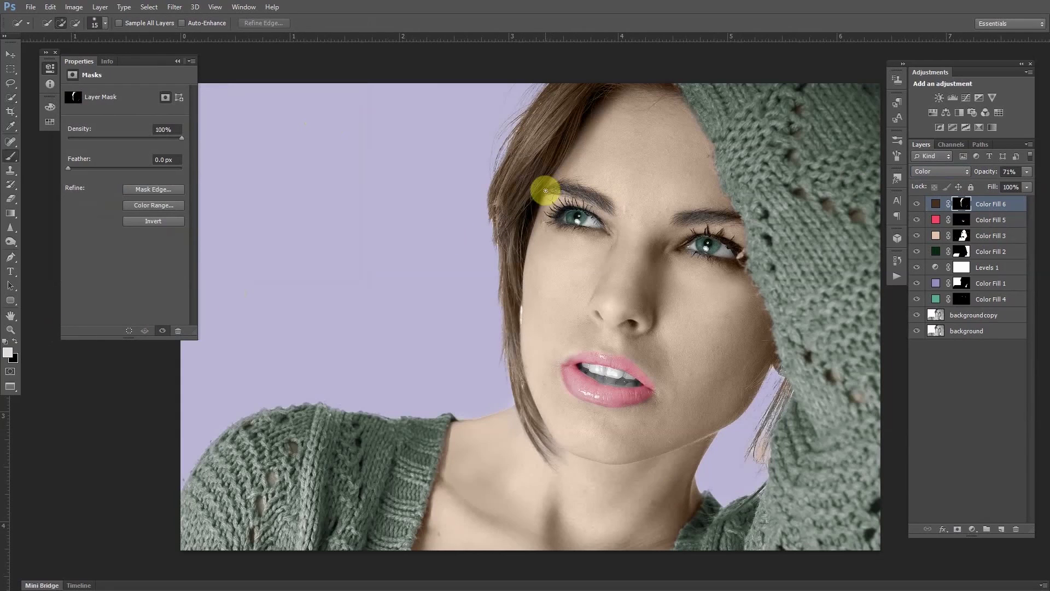
{"action": "key", "text": "b"}
{"action": "mouse_move", "coordinate": [564, 185]}
{"action": "left_mouse_down"}
{"action": "mouse_move", "coordinate": [607, 206]}
{"action": "mouse_move", "coordinate": [566, 186]}
{"action": "mouse_move", "coordinate": [605, 207]}
{"action": "mouse_move", "coordinate": [544, 188]}
{"action": "mouse_move", "coordinate": [575, 180]}
{"action": "mouse_move", "coordinate": [610, 208]}
{"action": "mouse_move", "coordinate": [586, 188]}
{"action": "left_mouse_up"}
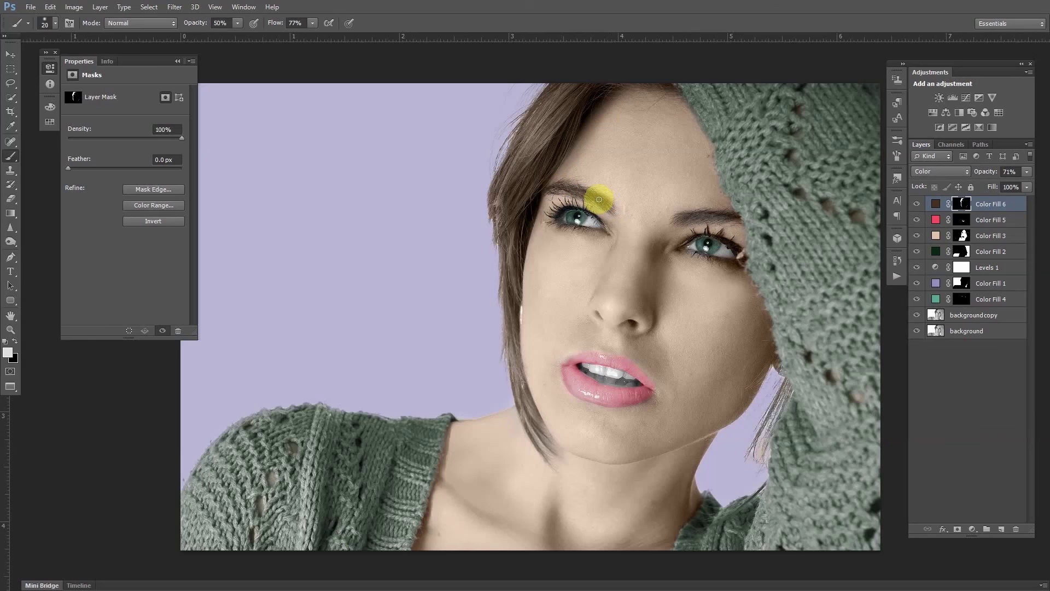
{"action": "mouse_move", "coordinate": [711, 216]}
{"action": "left_mouse_down"}
{"action": "mouse_move", "coordinate": [689, 220]}
{"action": "mouse_move", "coordinate": [735, 218]}
{"action": "mouse_move", "coordinate": [682, 221]}
{"action": "mouse_move", "coordinate": [728, 218]}
{"action": "left_mouse_up"}
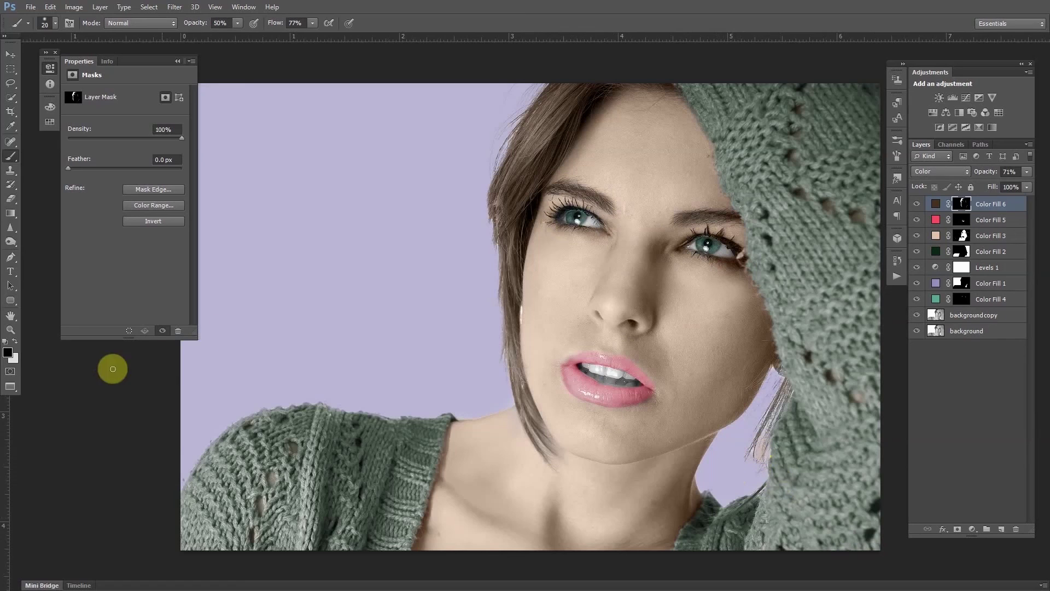
Paint black on the Color Fill 6 mask over the loose strands beside the sleeve to remove the brown spill.
{"action": "left_click_drag", "start_coordinate": [761, 437], "coordinate": [761, 470]}
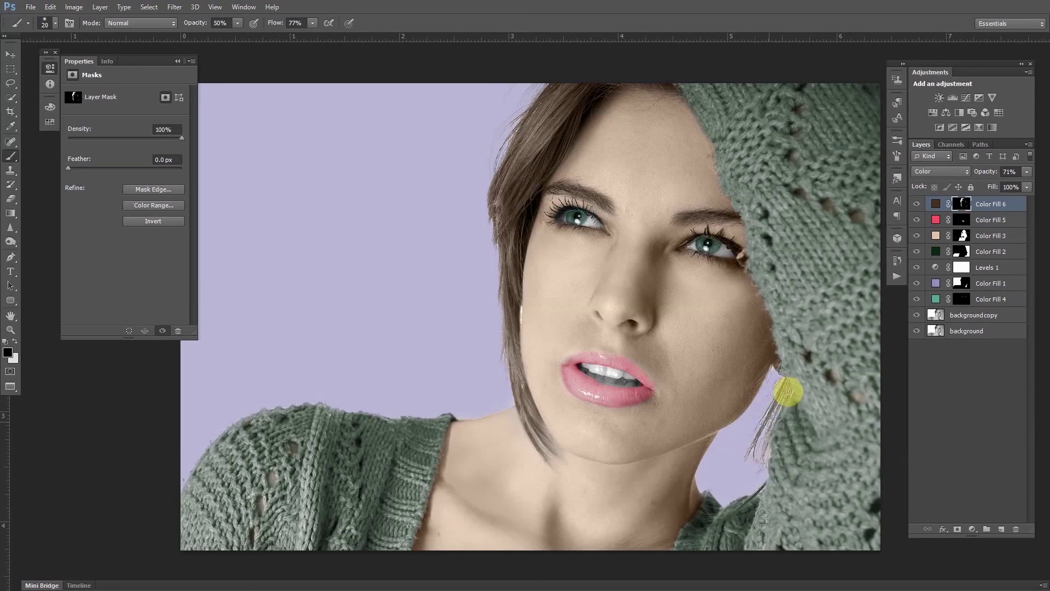
{"action": "left_click_drag", "start_coordinate": [783, 394], "coordinate": [746, 474]}
{"action": "left_click_drag", "start_coordinate": [786, 388], "coordinate": [745, 475]}
{"action": "mouse_move", "coordinate": [771, 414]}
{"action": "left_mouse_down"}
{"action": "mouse_move", "coordinate": [749, 461]}
{"action": "mouse_move", "coordinate": [767, 442]}
{"action": "mouse_move", "coordinate": [754, 482]}
{"action": "left_mouse_up"}
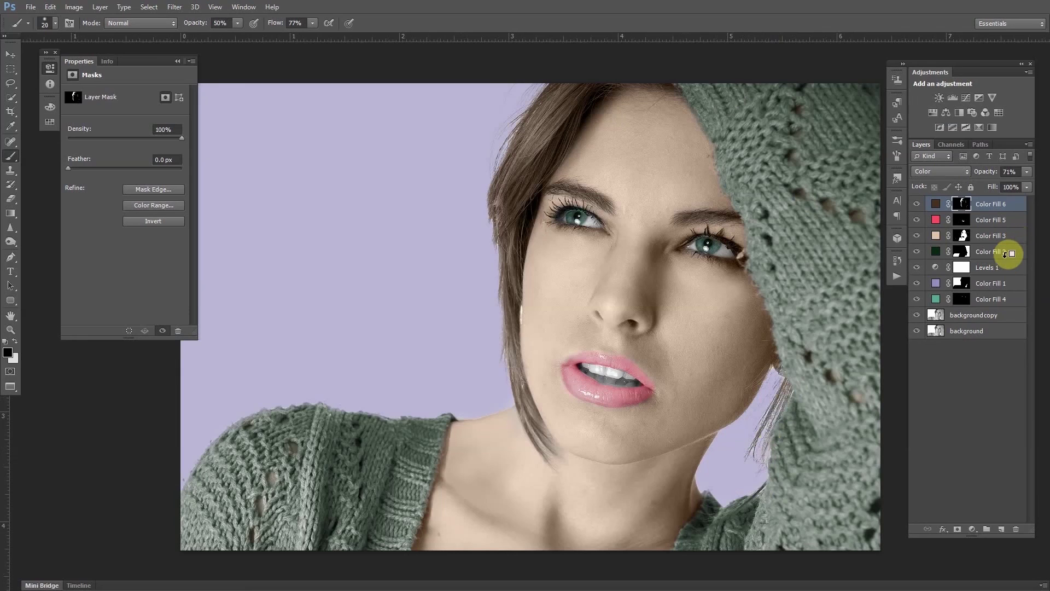
Stamp all visible layers into a new top layer and toggle it against the black-and-white background copy, with the other layers hidden.
{"action": "key", "text": "ctrl+shift+alt+e"}
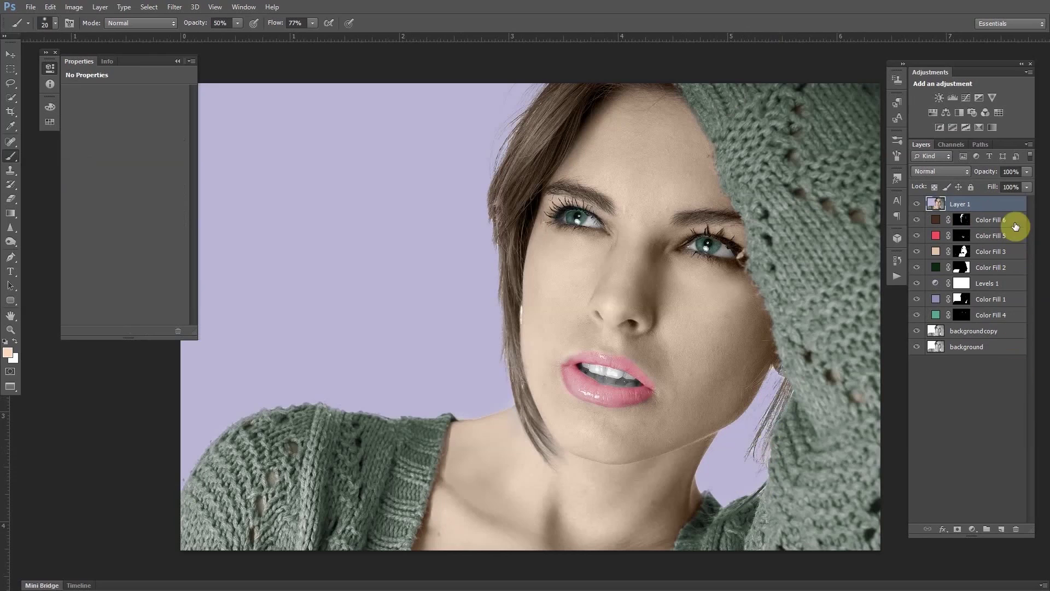
{"action": "mouse_move", "coordinate": [916, 220]}
{"action": "left_mouse_down"}
{"action": "mouse_move", "coordinate": [912, 330]}
{"action": "mouse_move", "coordinate": [917, 208]}
{"action": "left_mouse_up"}
{"action": "left_click", "coordinate": [917, 206]}
{"action": "left_click", "coordinate": [916, 208]}
{"action": "left_click", "coordinate": [916, 207]}
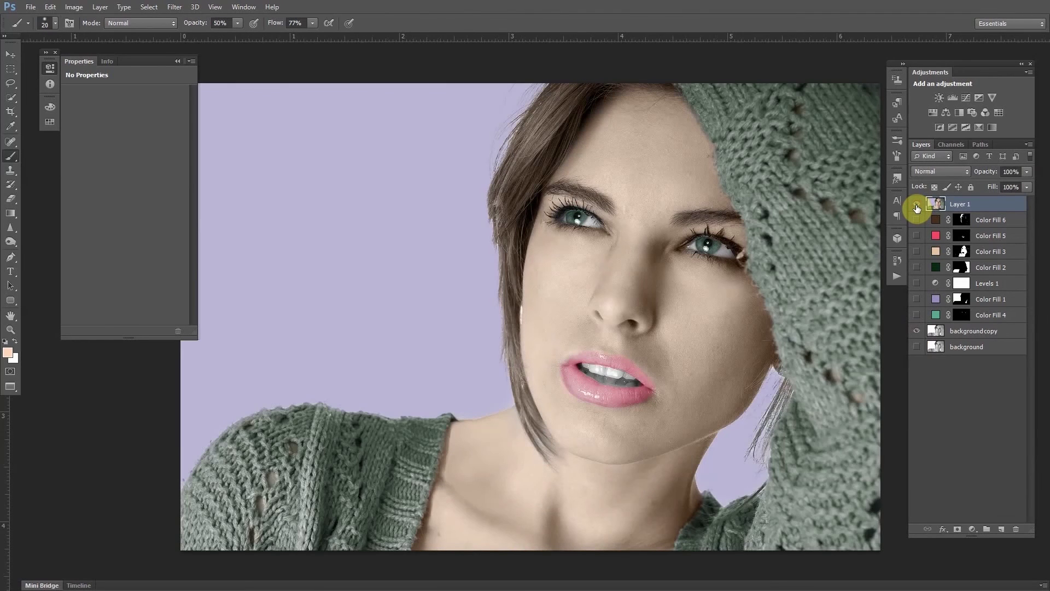